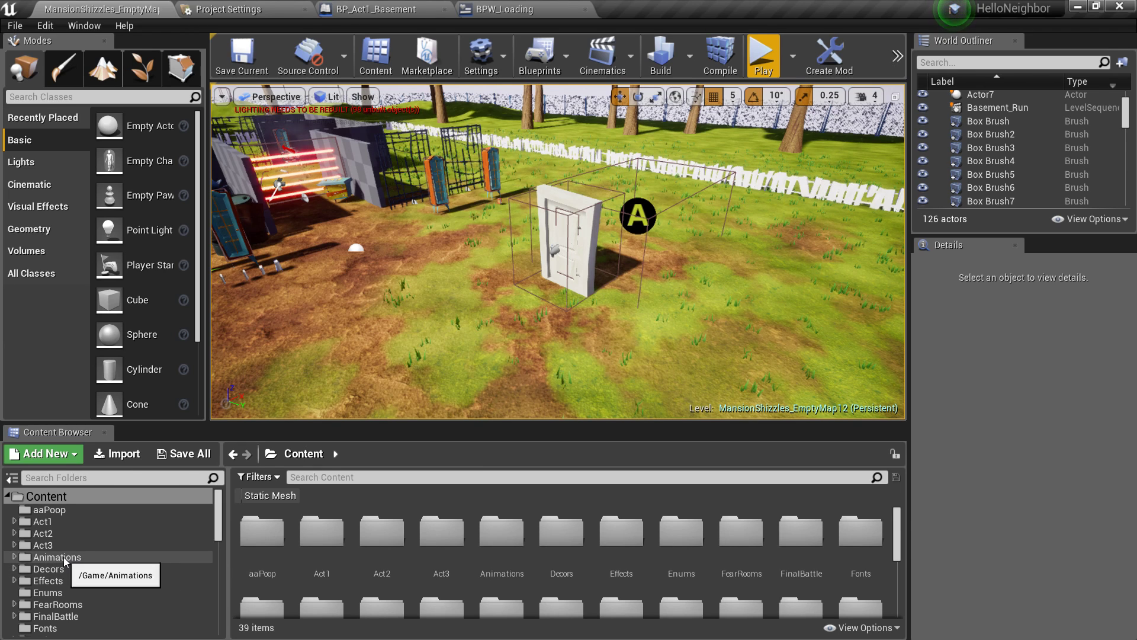
Examine the BP_Act1_Basement actor by the white door and the Basement_Run level sequence actor with their details
scroll(52, 570, down, 2)
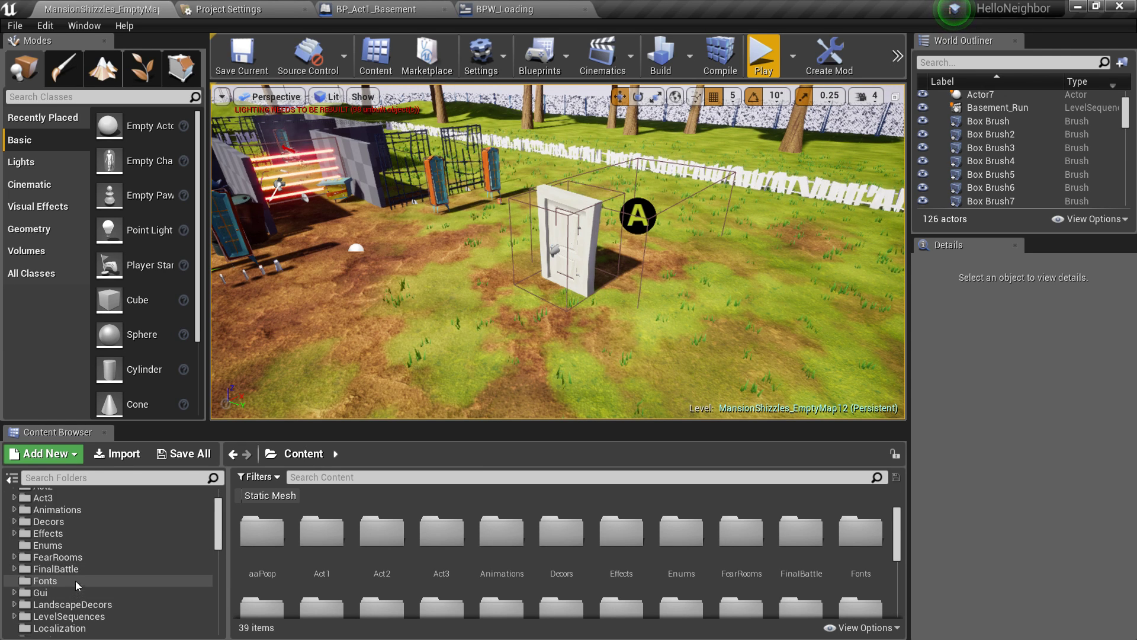
right_drag(533, 267, 598, 216)
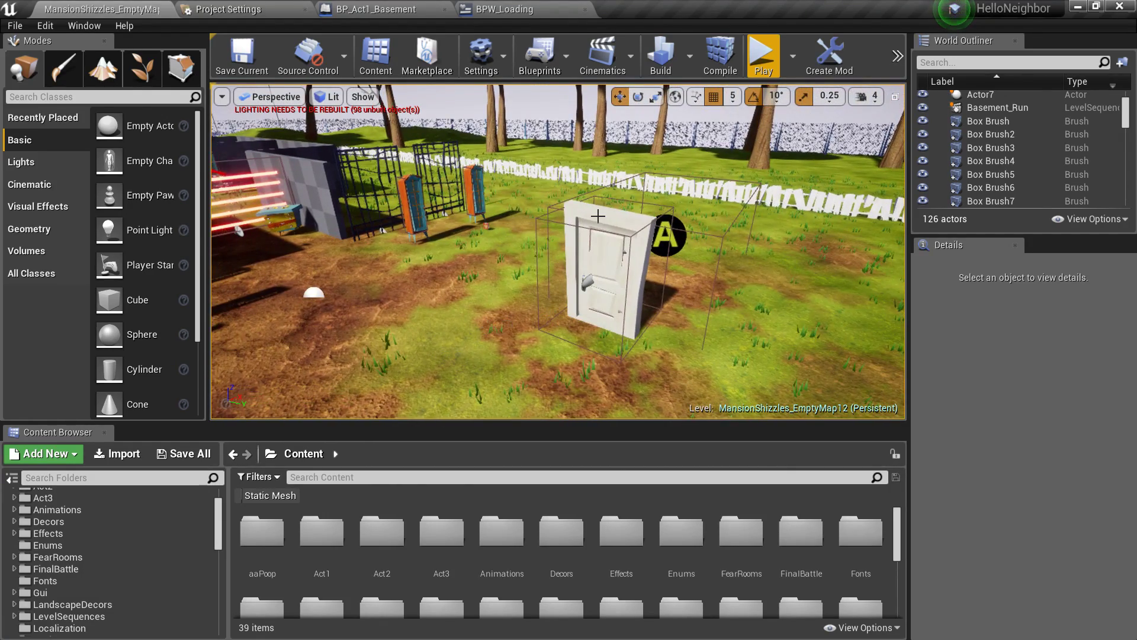
click(682, 228)
right_drag(682, 227, 675, 231)
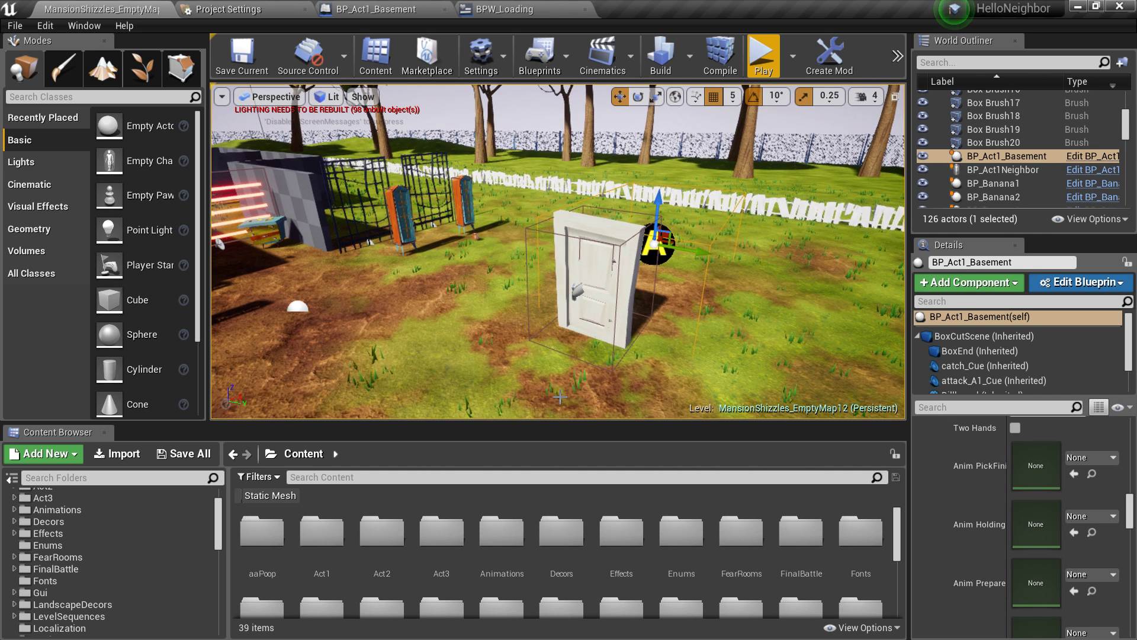
mouse_move(637, 232)
right_down()
mouse_move(663, 229)
mouse_move(642, 239)
right_up()
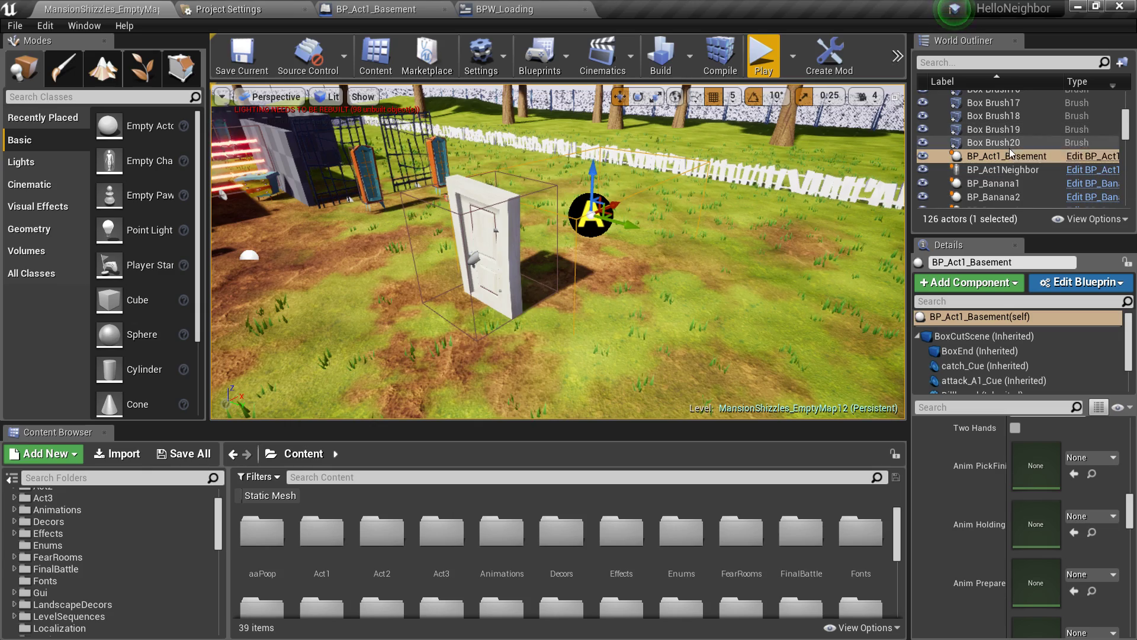
scroll(937, 471, up, 4)
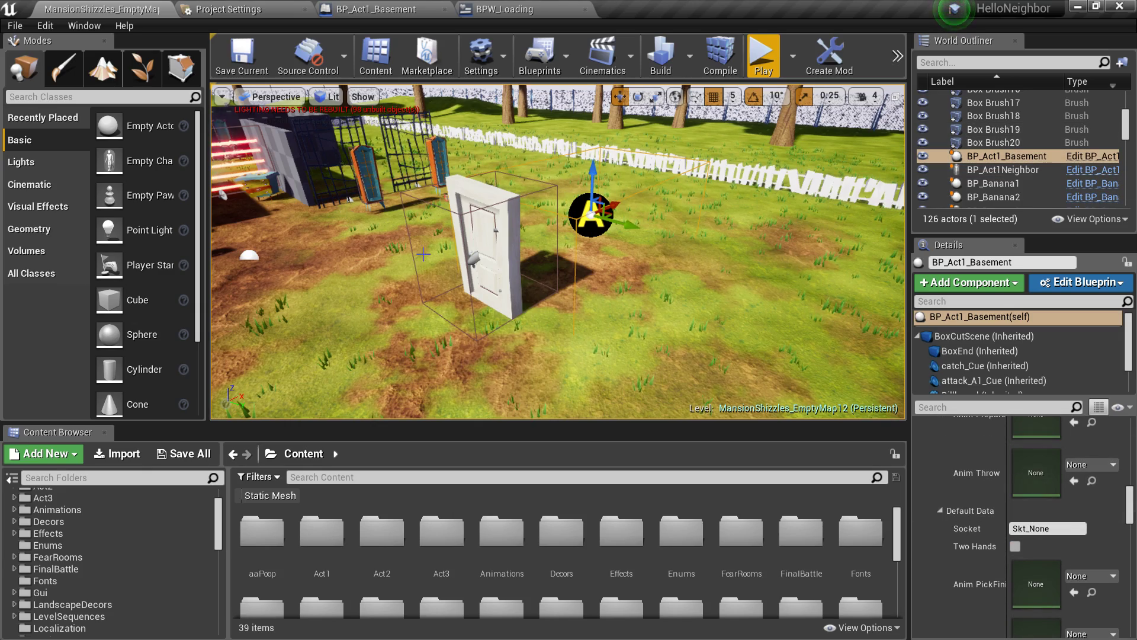
key(d)
right_drag(662, 309, 544, 293)
right_drag(661, 291, 688, 271)
key(w)
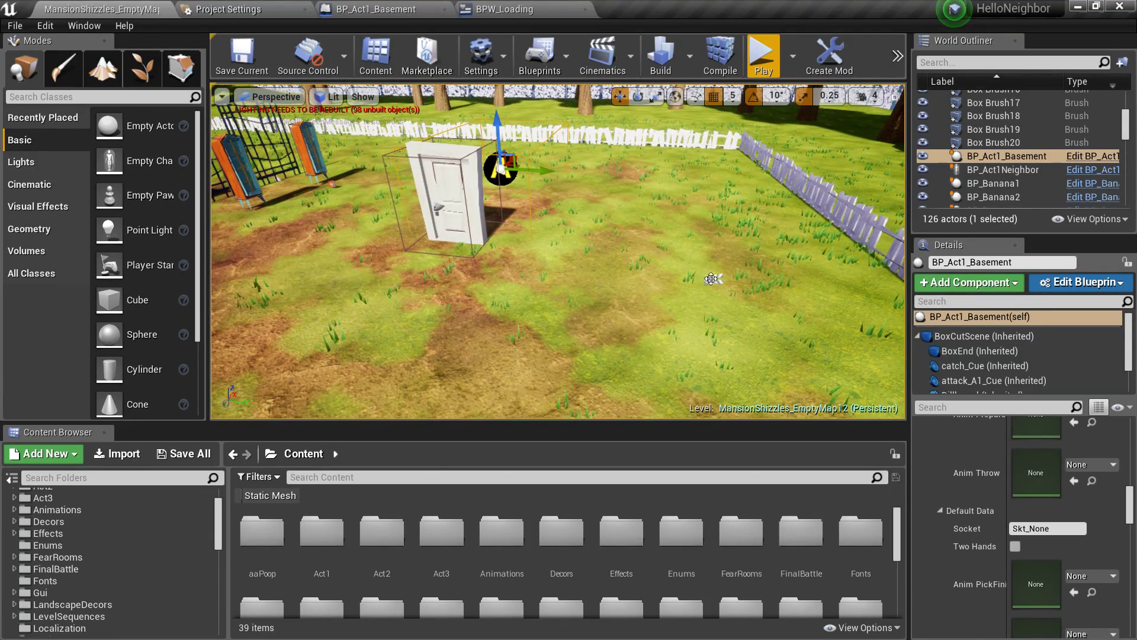
click(712, 278)
scroll(1035, 488, up, 10)
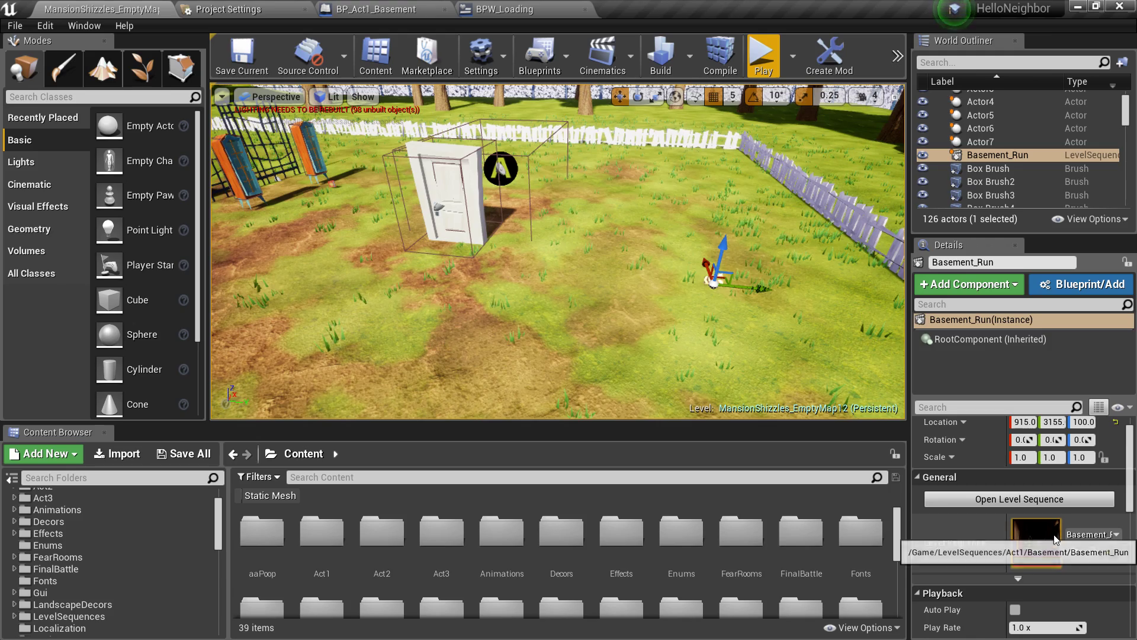
Inspect the separate white platform with its door and select Actor7 to see where it is placed
mouse_move(734, 332)
right_down()
mouse_move(722, 339)
mouse_move(664, 296)
mouse_move(608, 277)
mouse_move(741, 281)
right_up()
key(w)
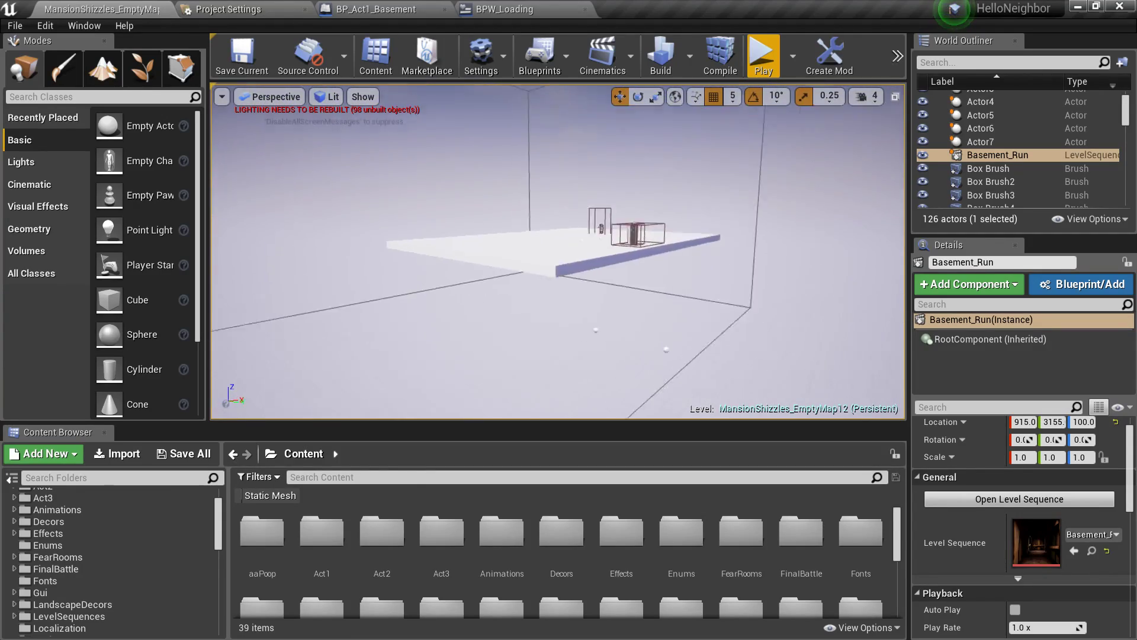
right_drag(740, 282, 464, 257)
key(w)
click(780, 323)
key(f)
right_drag(409, 312, 456, 274)
key(w)
key(w)
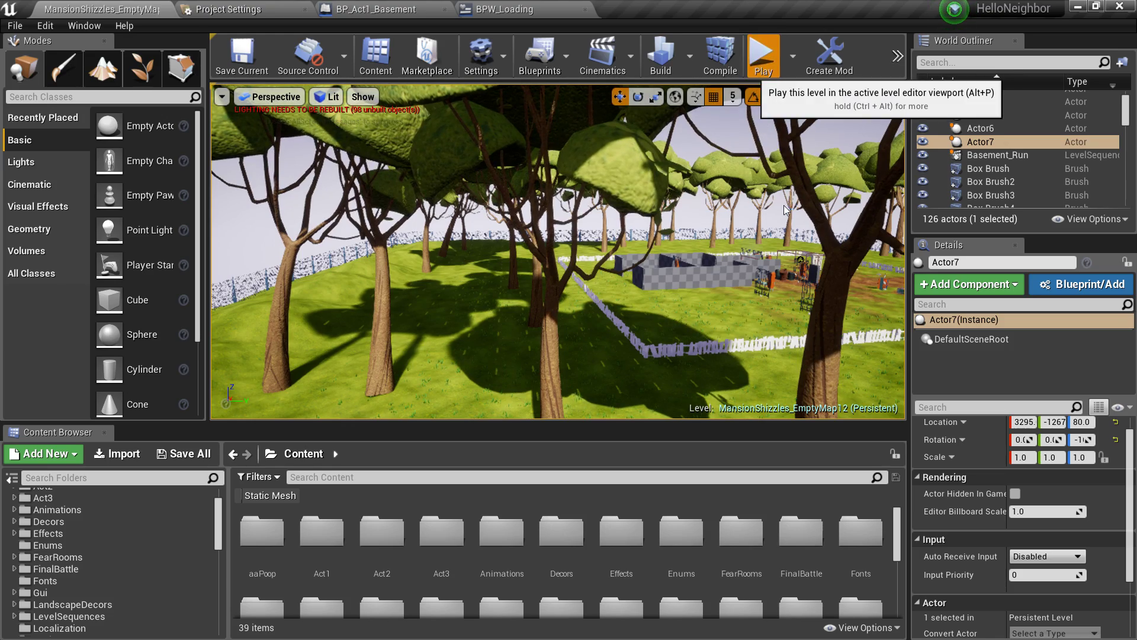
Play-test the level by walking to the white door, opening it, and following the cutscene to the next map, and end the session
click(758, 56)
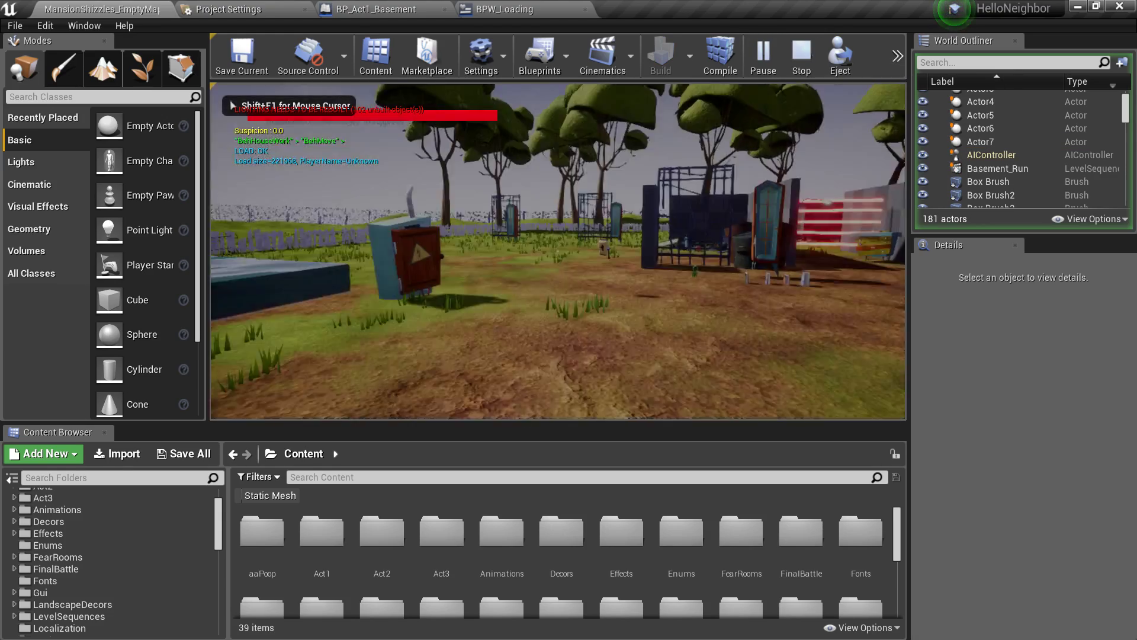
key(w)
key(w)
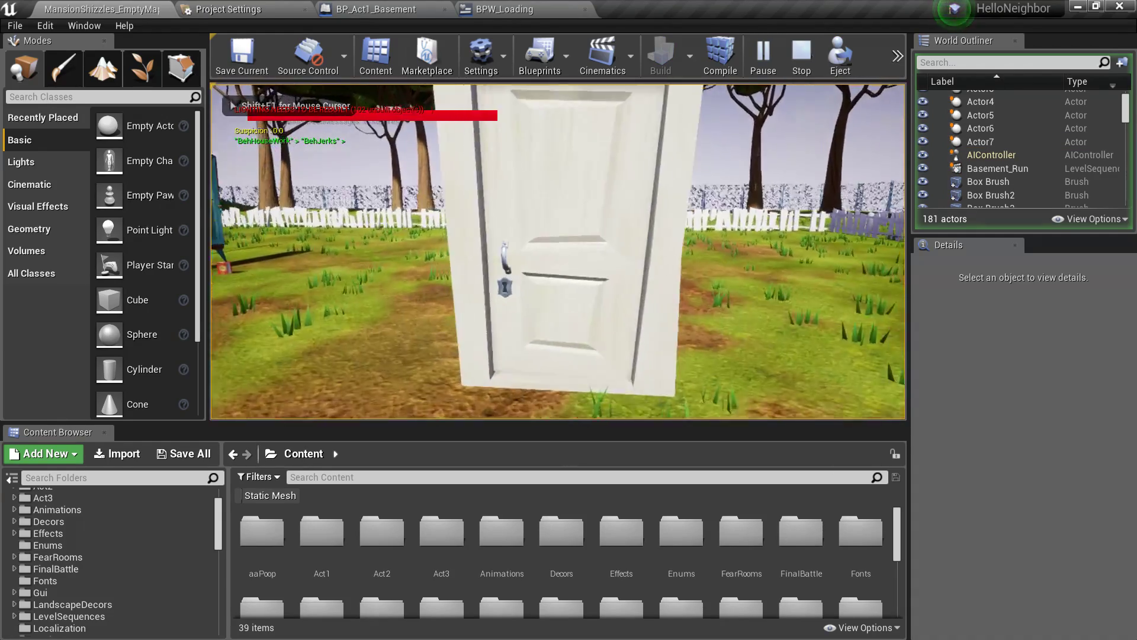
key(e)
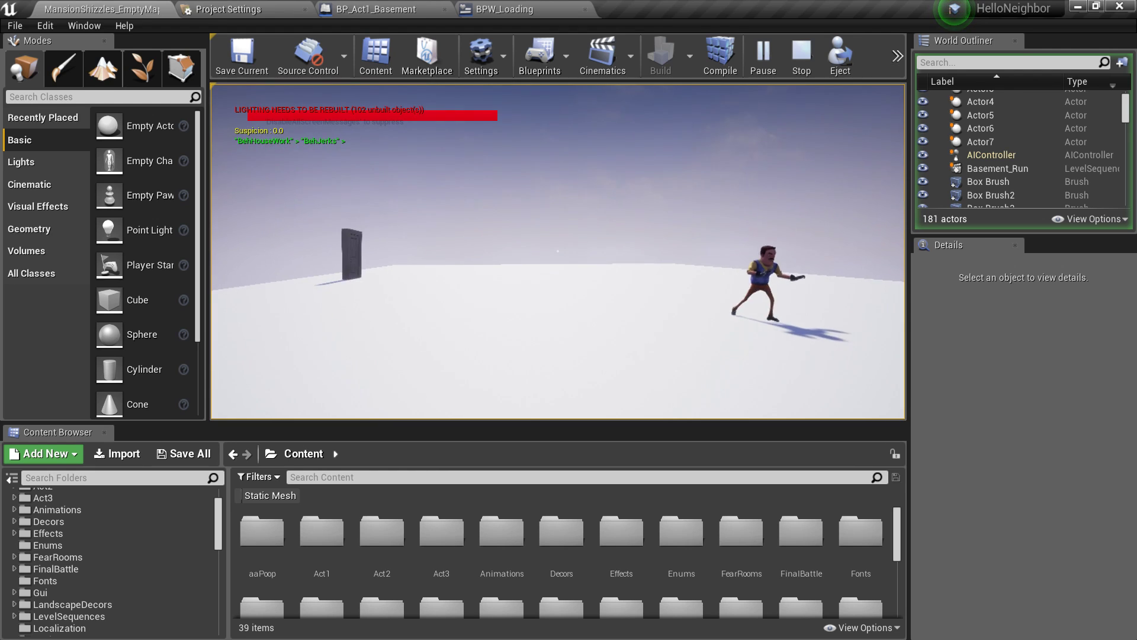
key(w)
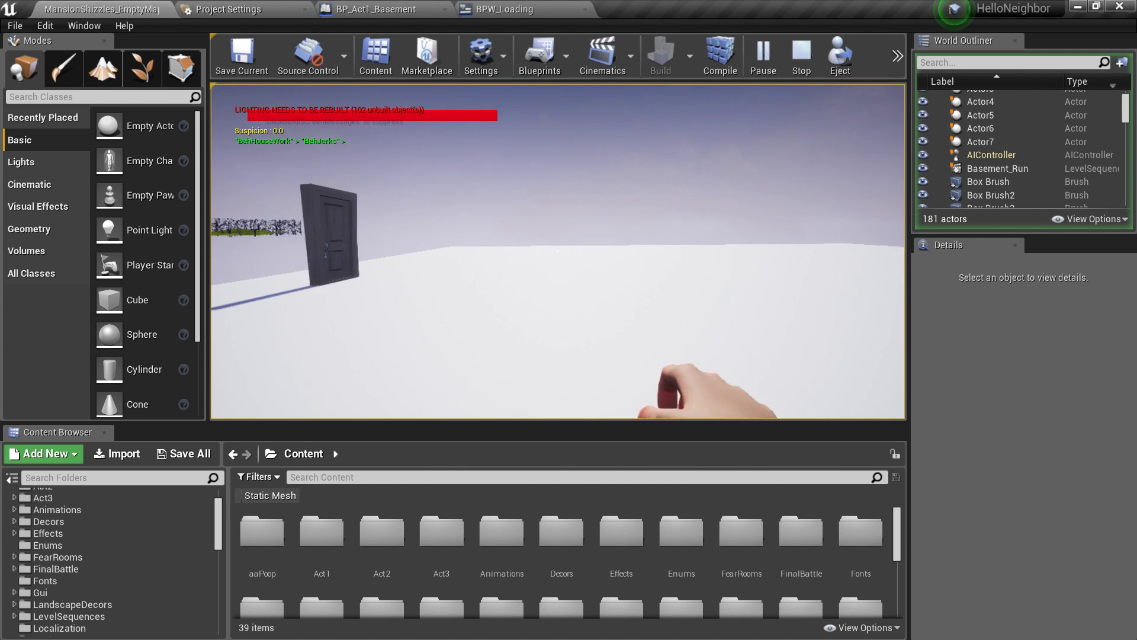
key(w)
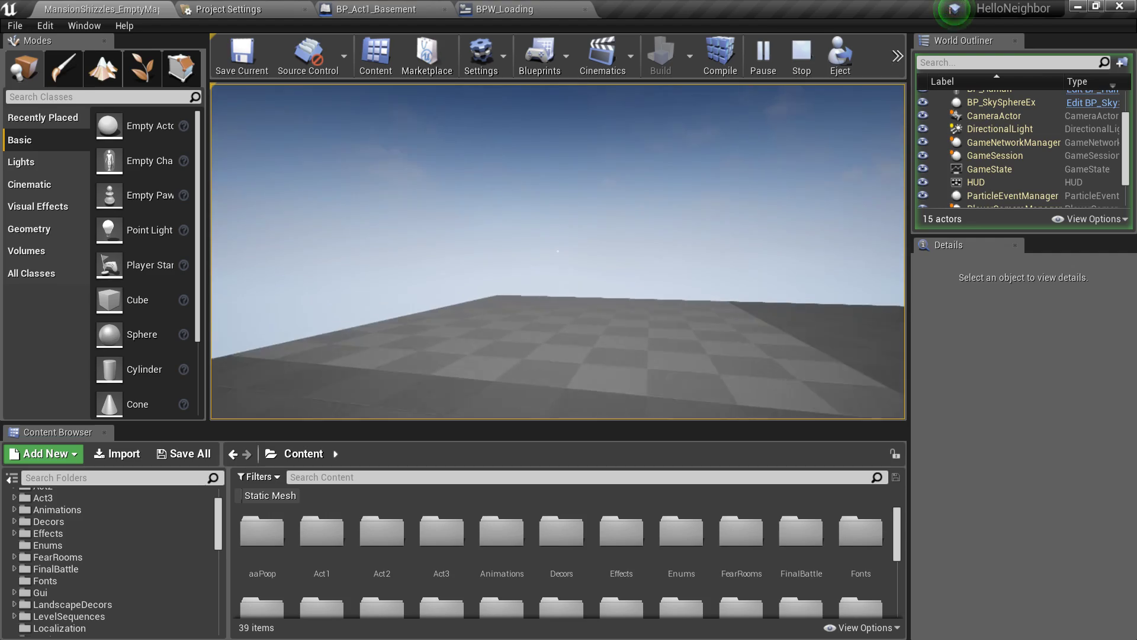
key(Escape)
Delete the existing BP_Act1_Basement actor beside the white door from the level
right_drag(828, 378, 823, 308)
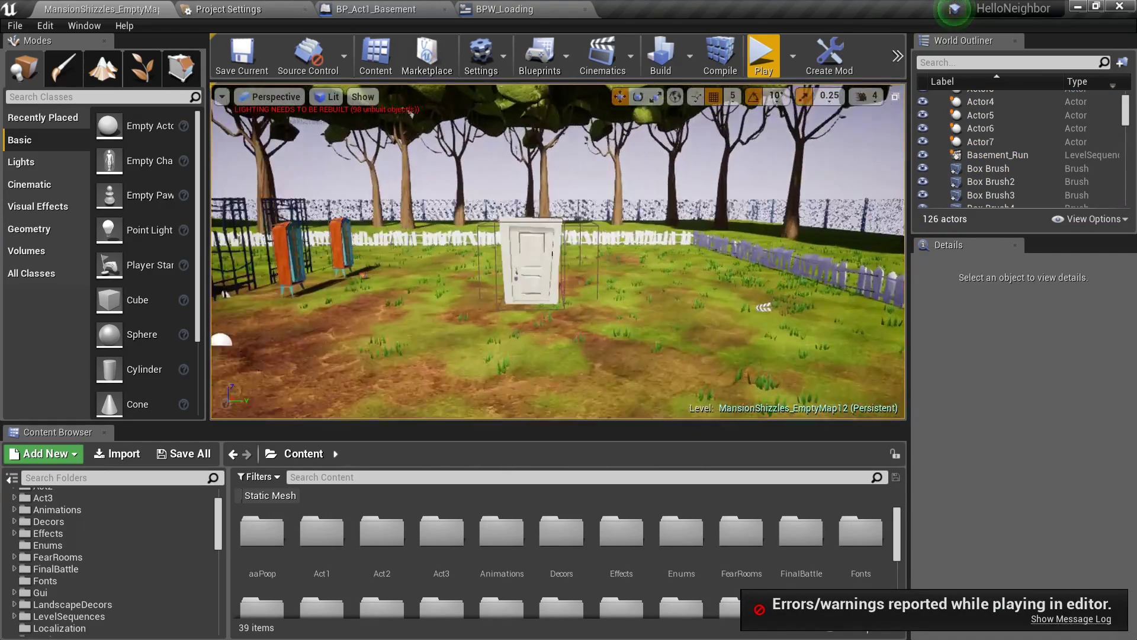
click(642, 248)
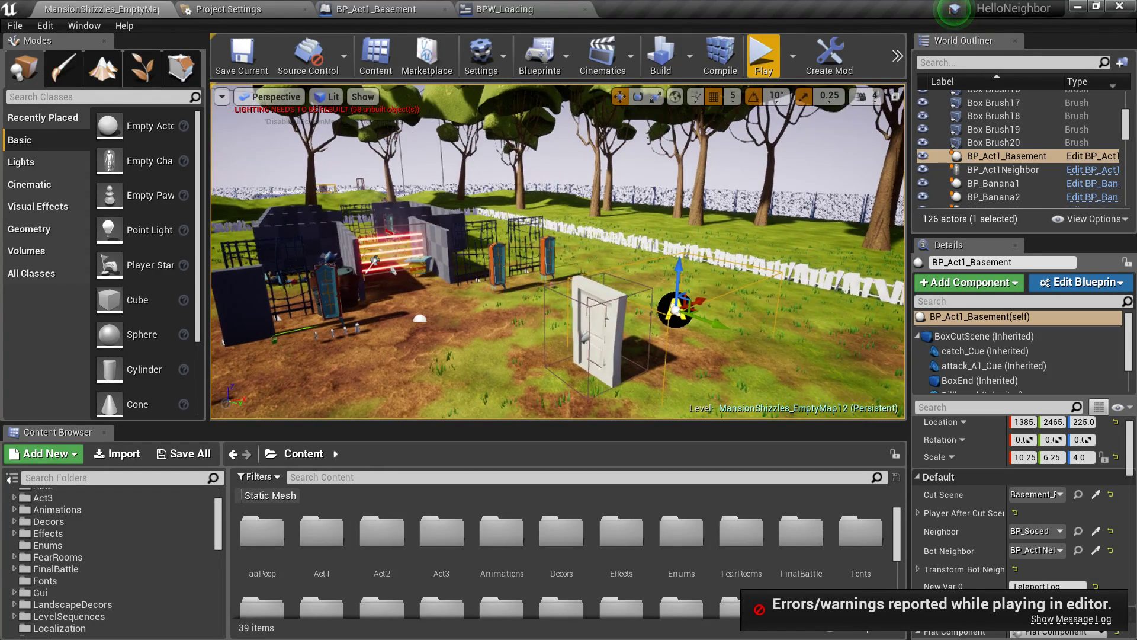
right_drag(786, 256, 770, 261)
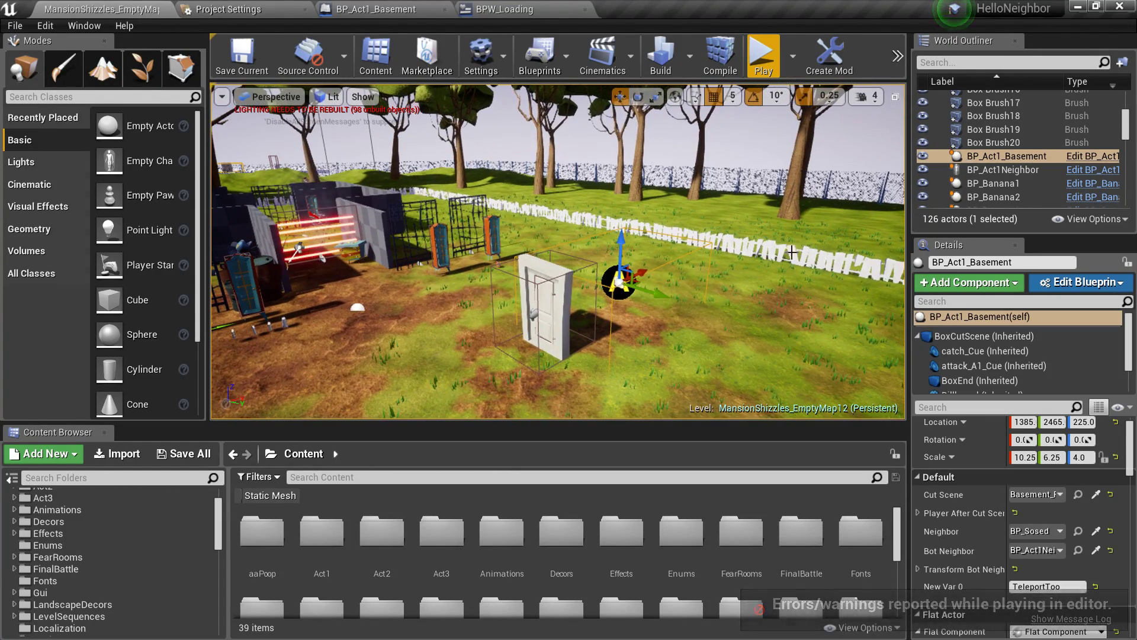
key(Delete)
Delete the BP_Act1Neighbor actor from the level
right_drag(770, 261, 663, 246)
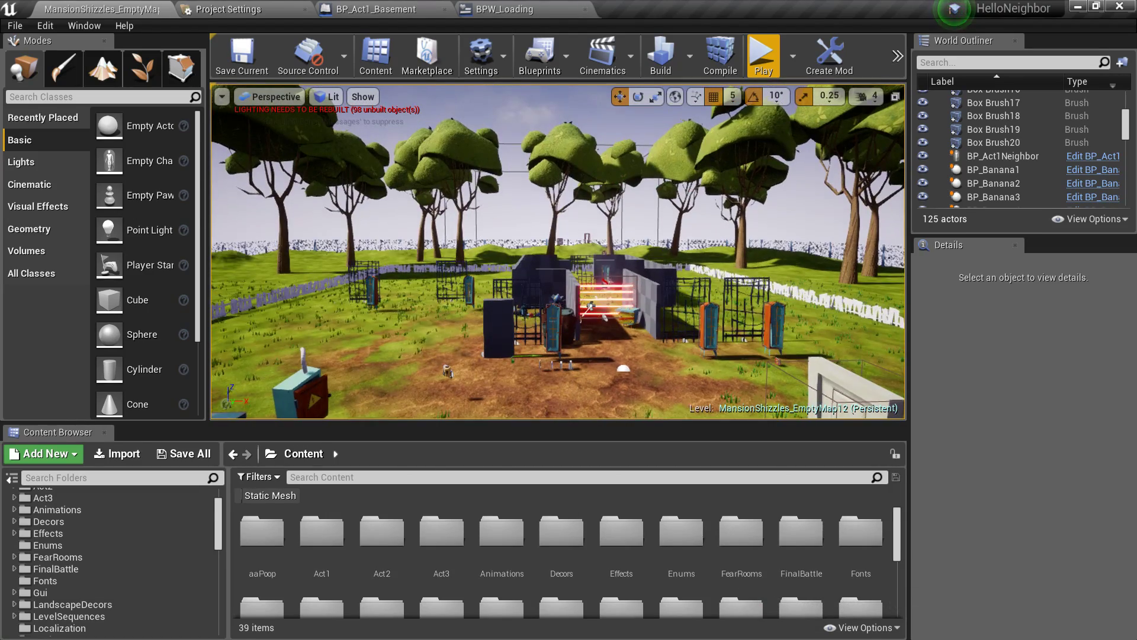
right_drag(741, 275, 741, 249)
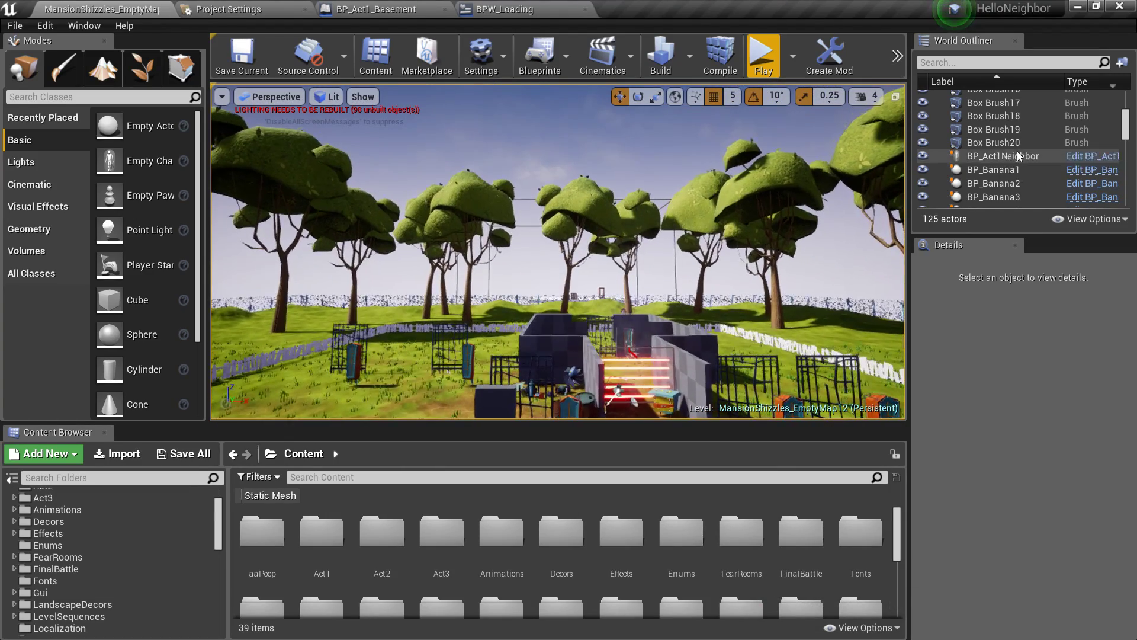
click(1016, 156)
key(Delete)
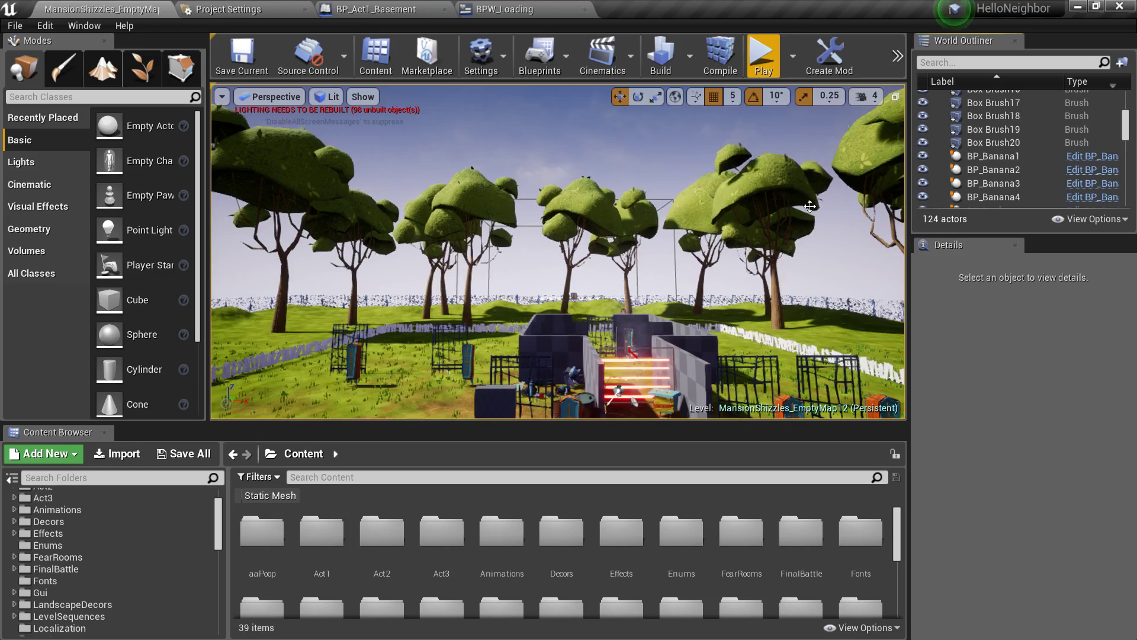
Delete the Basement_Run level sequence actor lying on the grass near the door
right_drag(711, 249, 856, 310)
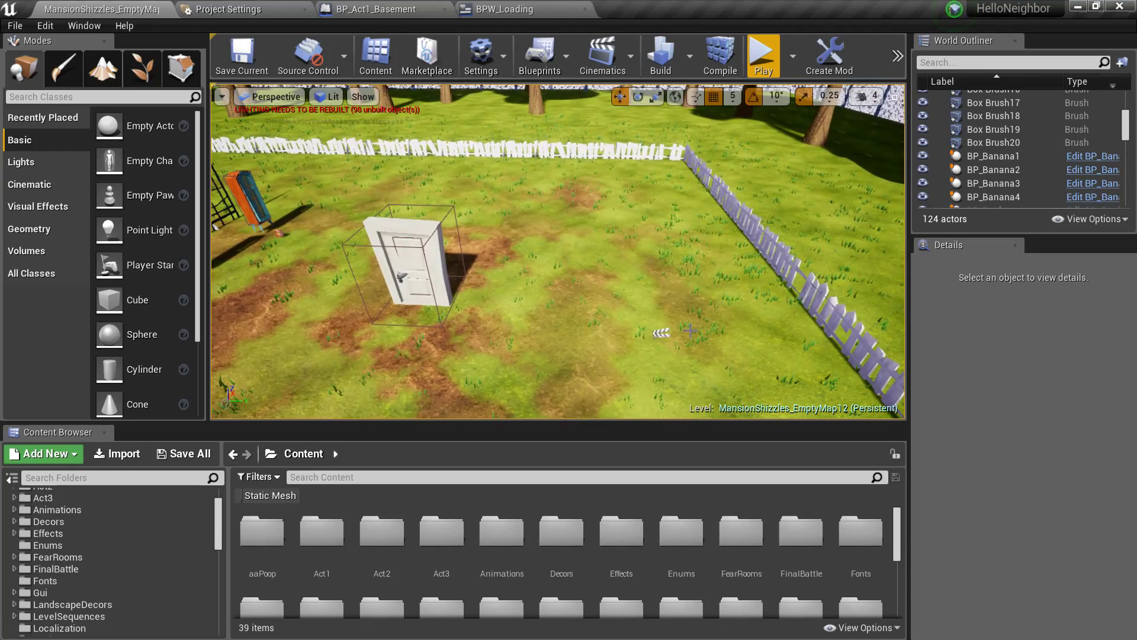
click(659, 334)
key(Delete)
right_drag(856, 310, 817, 308)
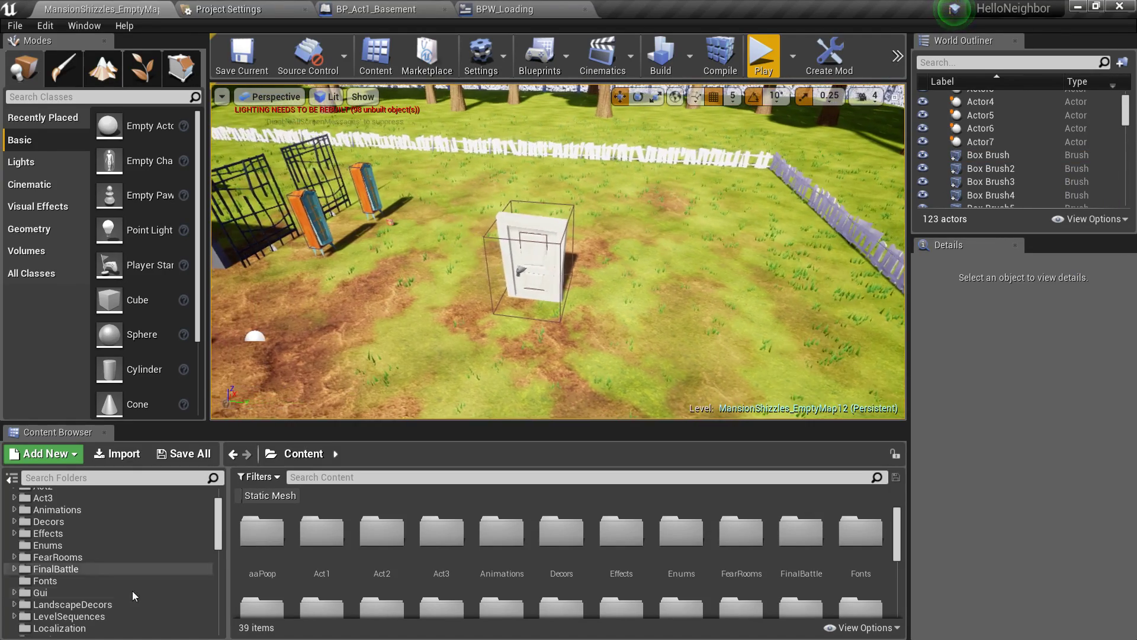
Place the BP_Act1_Basement blueprint from the Objects/Act1 folder into the level just behind the white door
scroll(75, 550, down, 2)
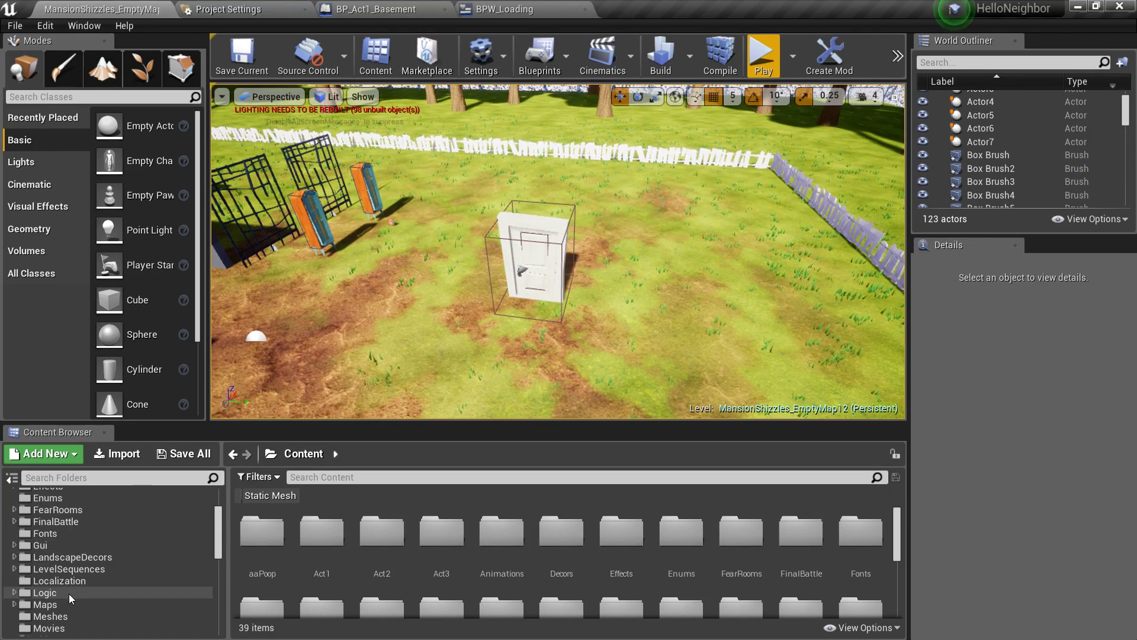
scroll(68, 601, down, 3)
click(66, 602)
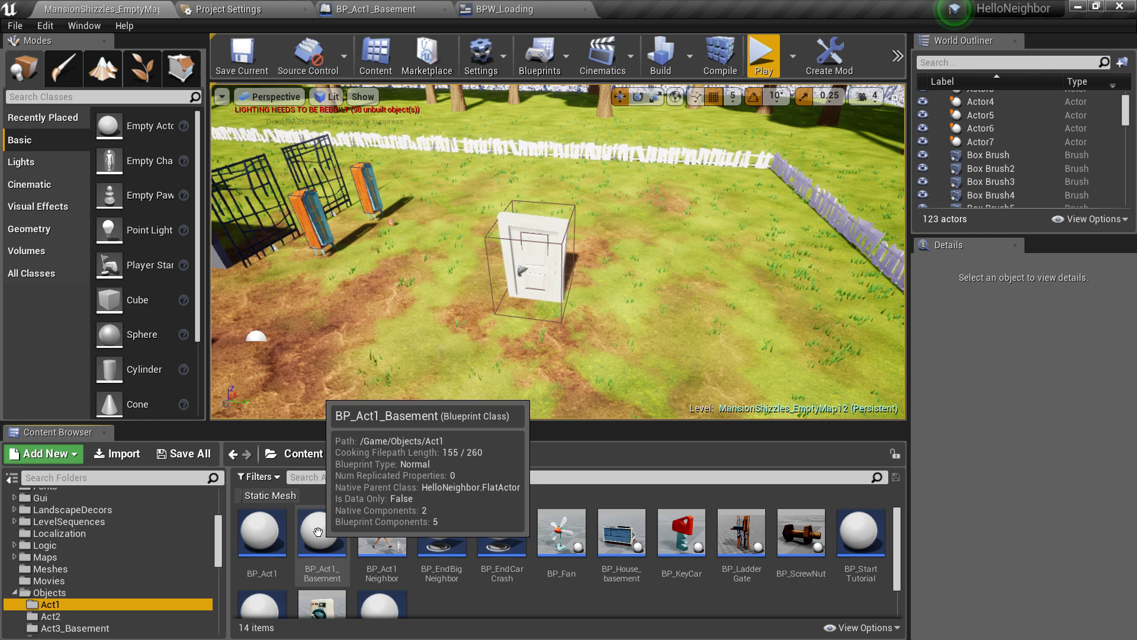
drag(318, 530, 618, 250)
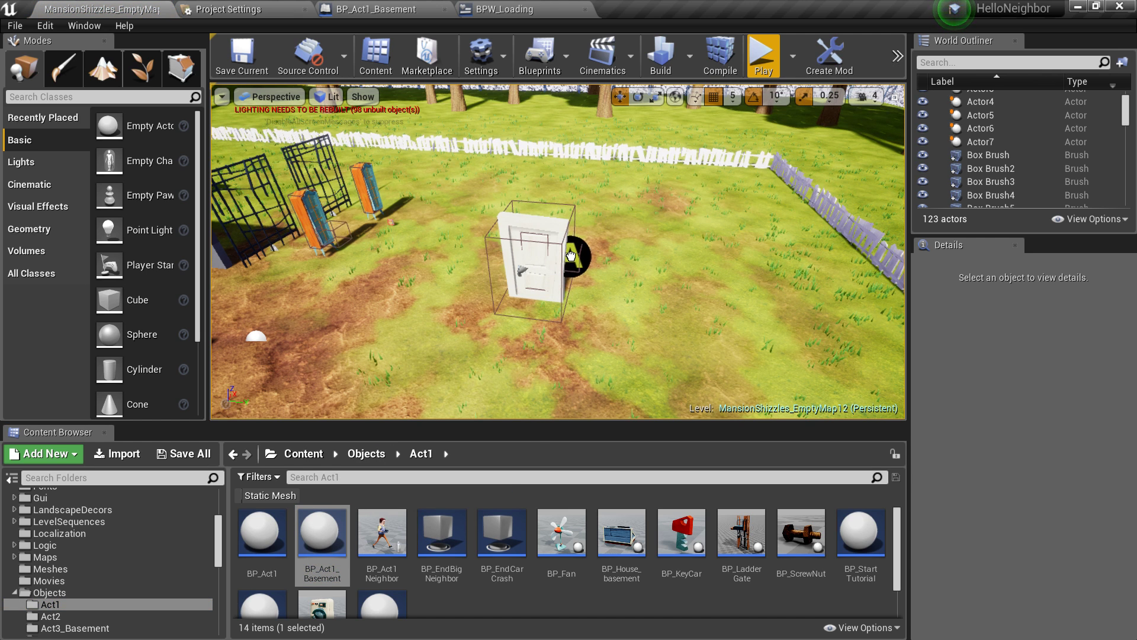
drag(577, 263, 578, 262)
key(f)
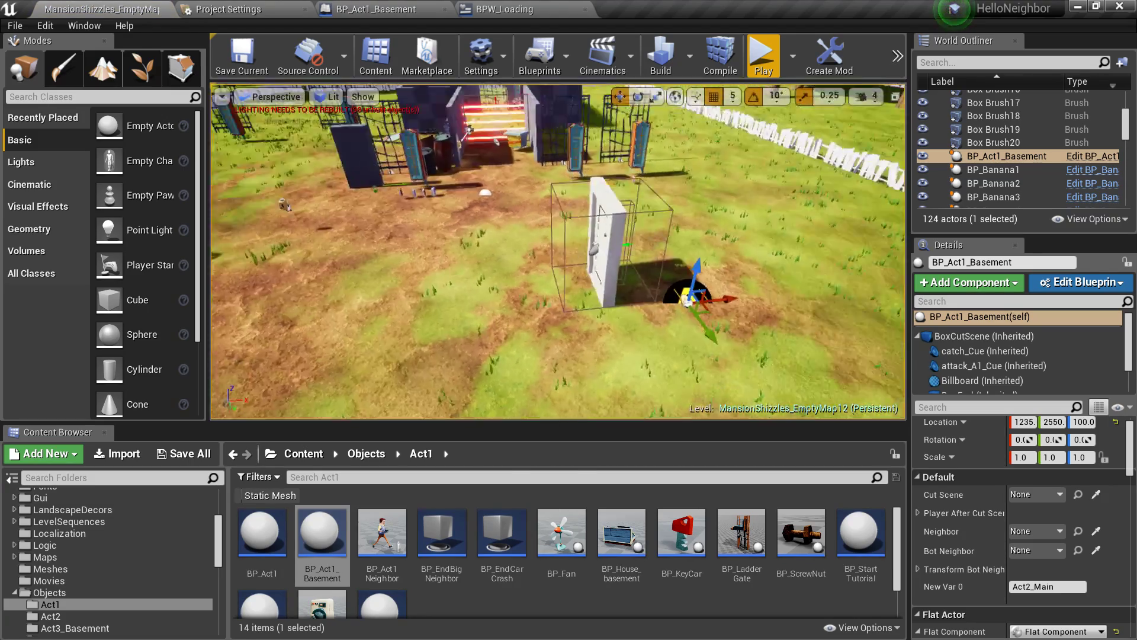
Move the new BP_Act1_Basement actor to about X 1090, Y 2445 at the door and scale it to Y 2.75, Z 5.25
right_drag(577, 262, 633, 270)
right_drag(432, 320, 452, 244)
right_drag(559, 232, 626, 253)
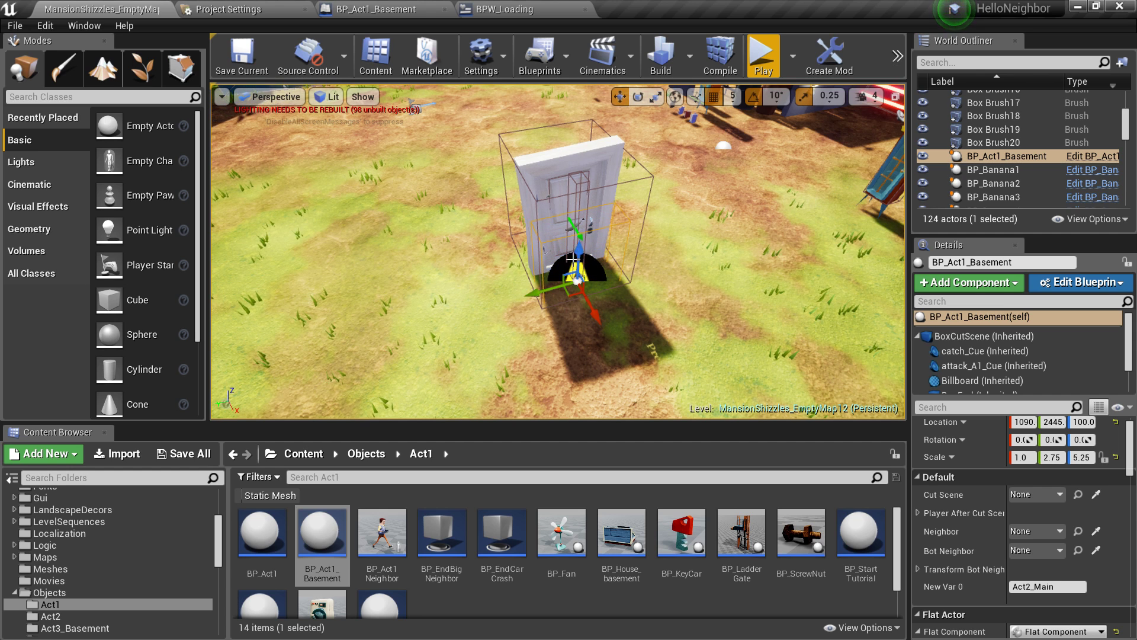
Raise BP_Act1_Basement to Z 235, set its X scale to 1.75 and shift it to X 1115 behind the door
drag(580, 194, 580, 198)
key(a)
right_drag(579, 199, 563, 252)
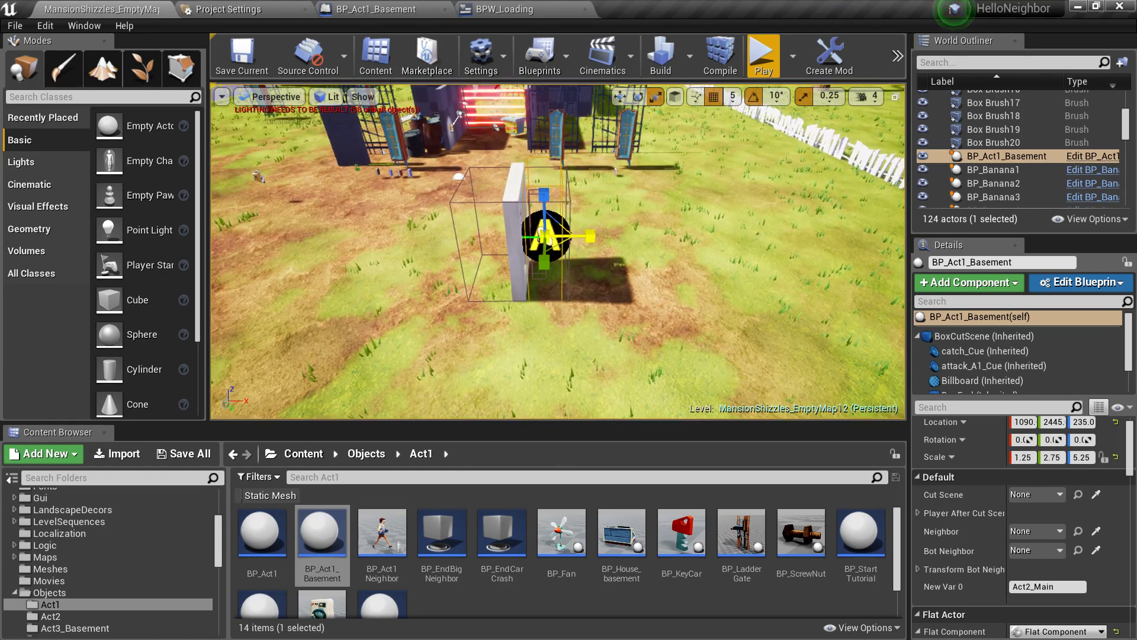
right_drag(589, 236, 702, 228)
key(w)
key(s)
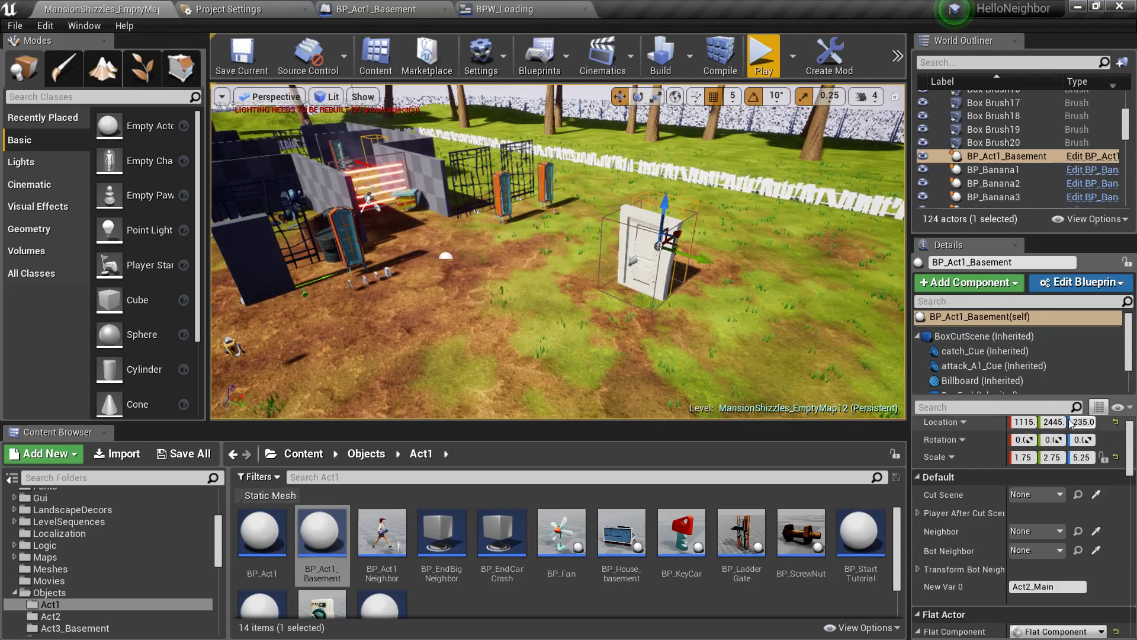
Select the BoxEnd component of BP_Act1_Basement and move it across the level to about -3198 on Y
scroll(971, 385, down, 1)
click(972, 371)
right_drag(640, 323, 610, 355)
key(w)
mouse_move(448, 355)
right_down()
mouse_move(448, 379)
mouse_move(449, 355)
right_up()
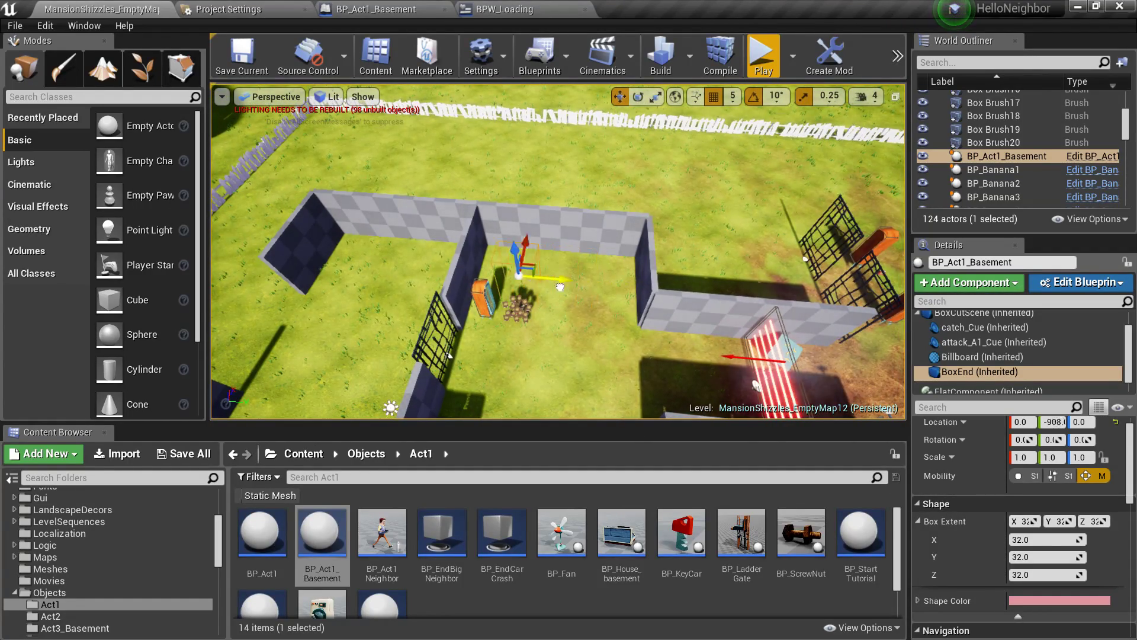
right_drag(640, 323, 486, 255)
drag(647, 301, 630, 292)
key(f)
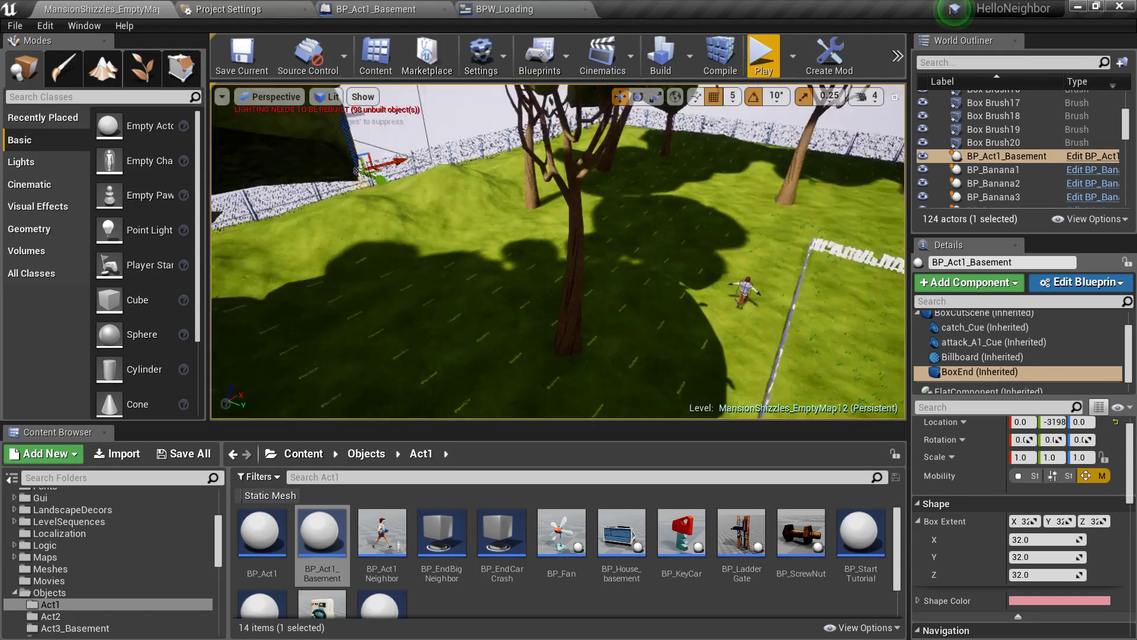
Move BoxEnd on to the door on the separate white platform, at about -5217 on Y
right_drag(498, 172, 563, 199)
shift+drag(361, 209, 586, 255)
right_drag(616, 256, 588, 259)
shift+drag(501, 237, 450, 249)
right_drag(392, 247, 390, 244)
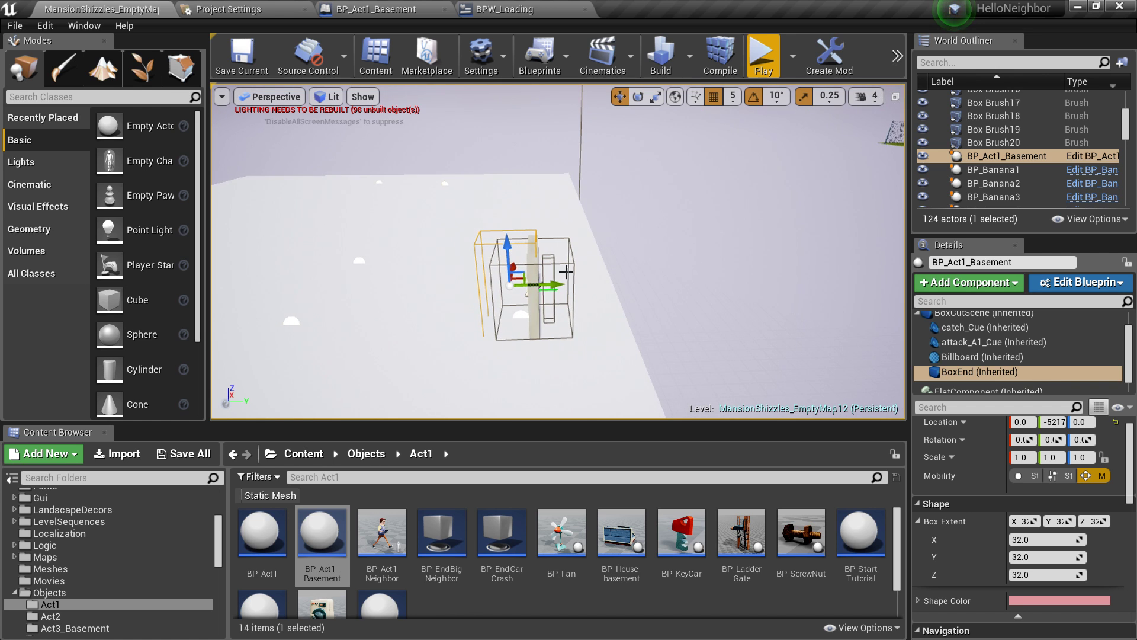
Rotate BoxEnd 90° about Z and position it at about -5215 on Y beside the platform's door
right_drag(596, 284, 597, 306)
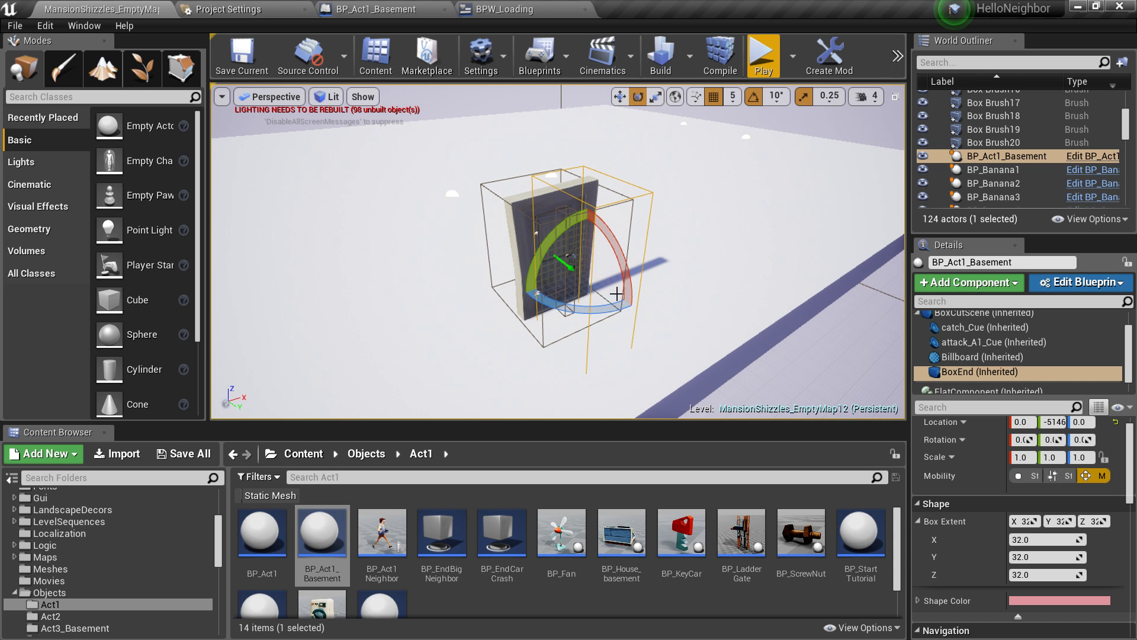
mouse_move(609, 325)
right_down()
mouse_move(622, 325)
mouse_move(610, 325)
right_up()
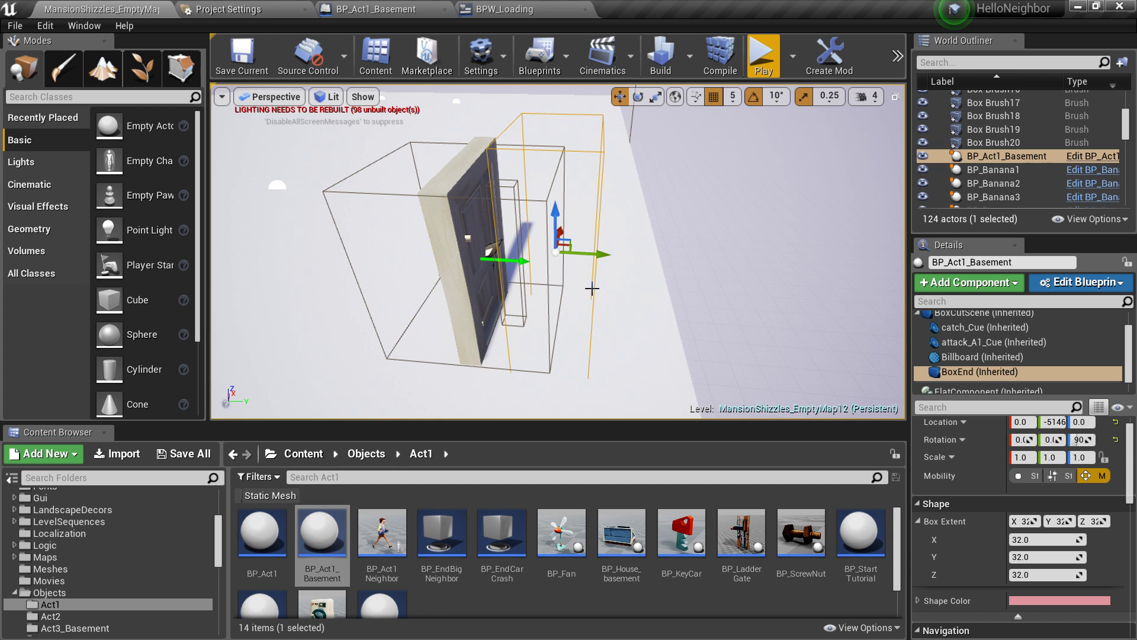
drag(559, 256, 465, 245)
right_drag(465, 245, 534, 204)
key(a)
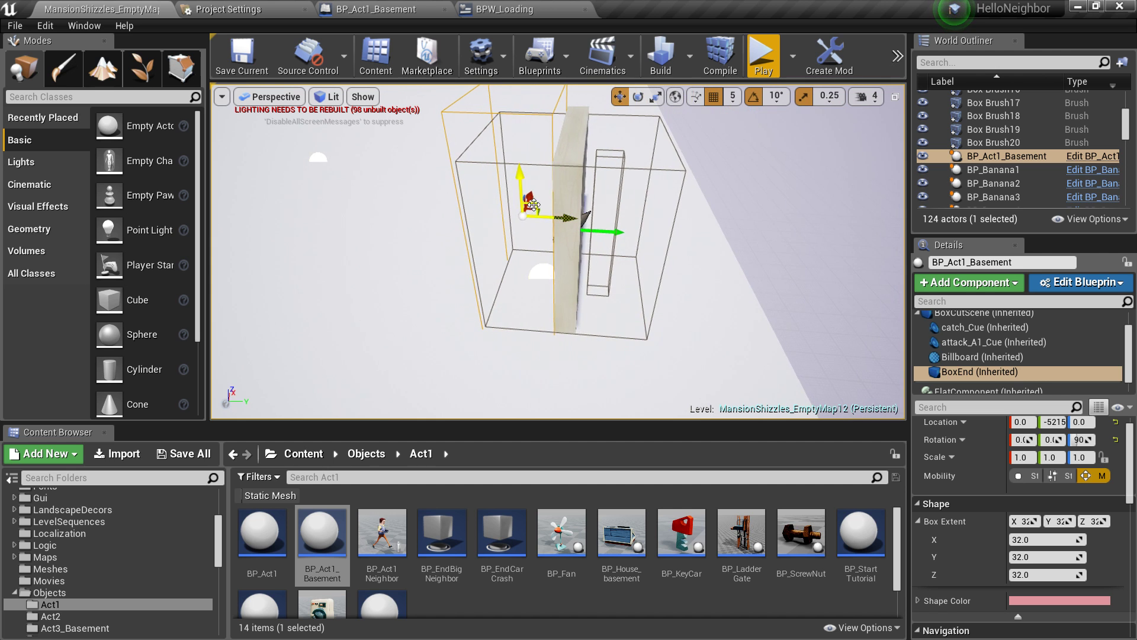
Nudge BoxEnd to about -5217 on Y beside the platform's door
drag(544, 219, 555, 220)
right_drag(555, 220, 530, 204)
Place BP_Act1Neighbor from the Act1 objects on the white platform, at about X 2695 and Z 168
key(a)
key(d)
key(a)
right_drag(687, 303, 637, 317)
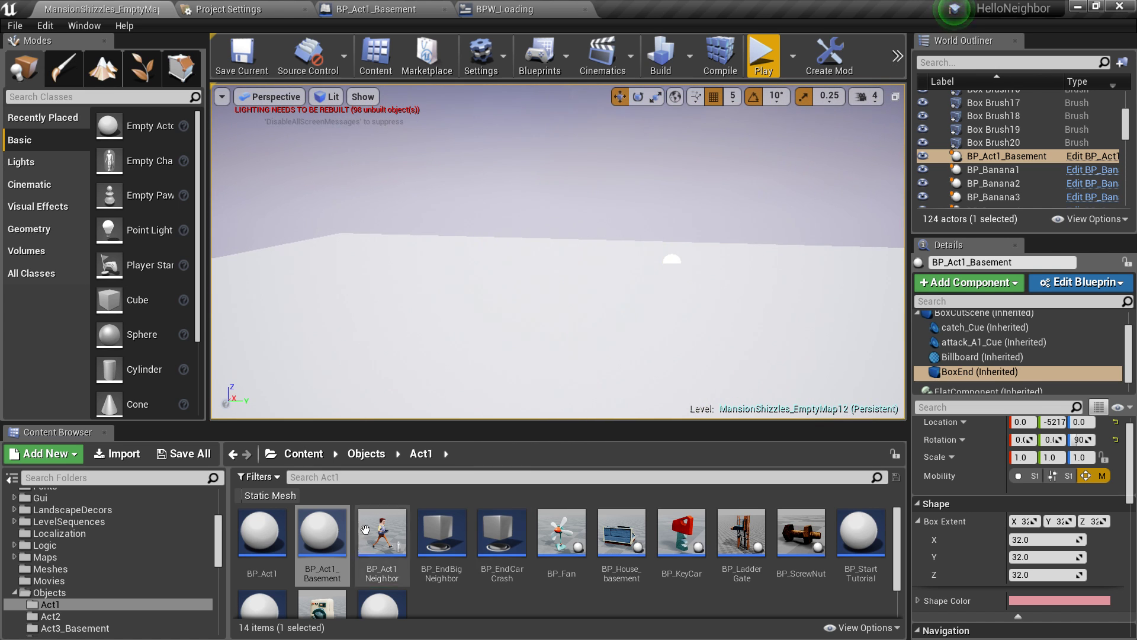
drag(365, 529, 729, 390)
right_drag(729, 391, 711, 385)
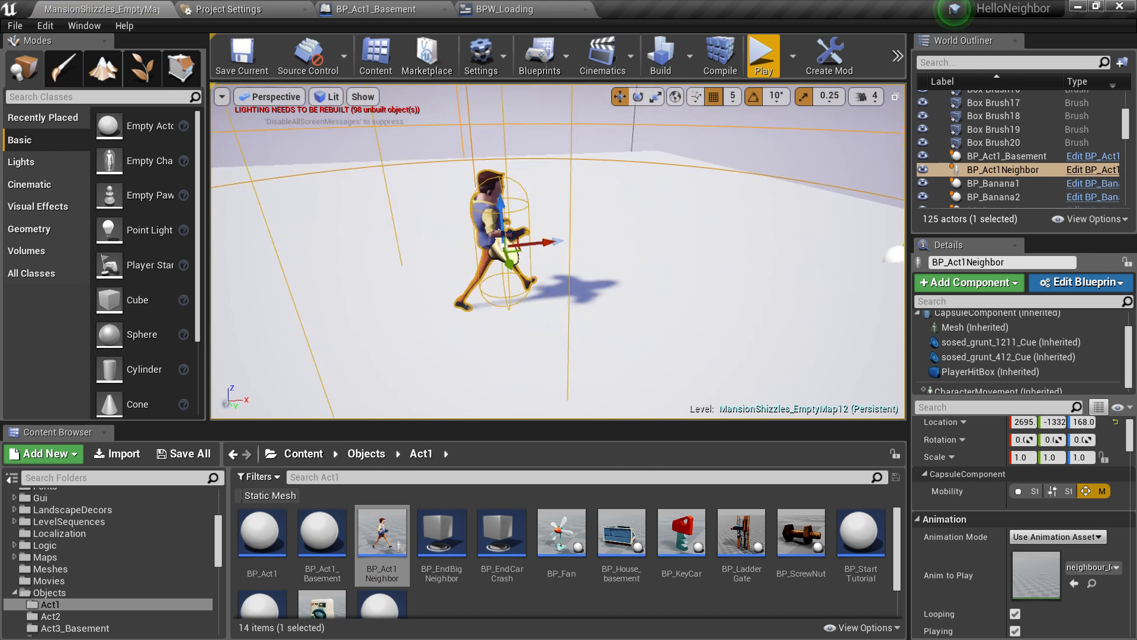
drag(383, 239, 279, 243)
right_drag(279, 243, 421, 244)
Go back to BP_Act1_Basement in the level and open the content folder LevelSequences/Act1/Basement
double_click(1021, 155)
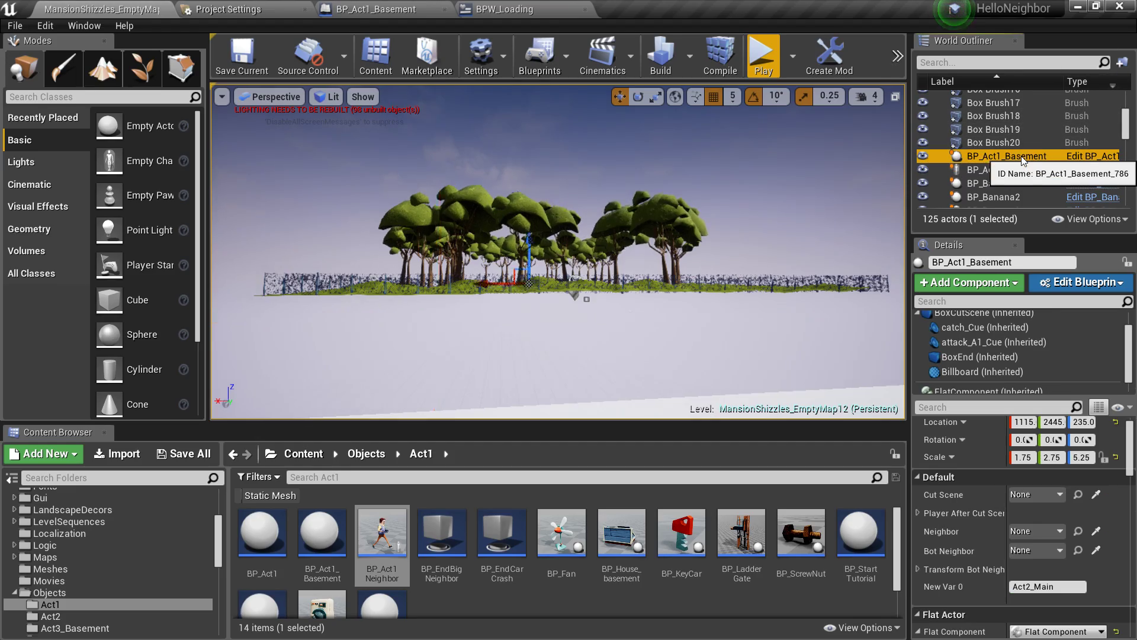
right_drag(557, 249, 514, 327)
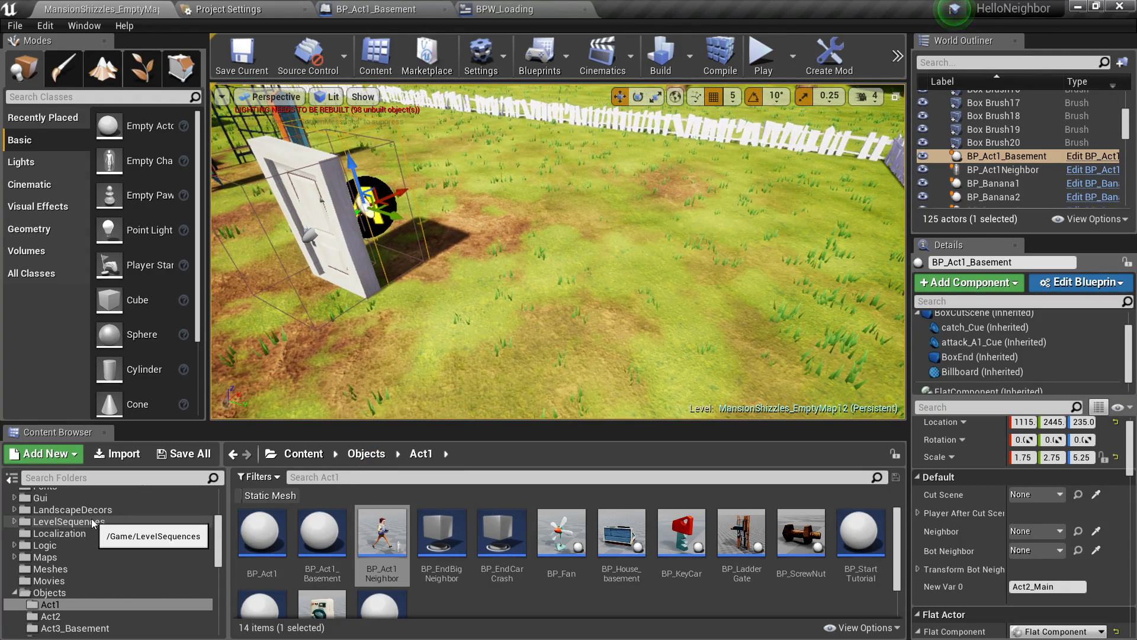
click(303, 455)
scroll(499, 552, down, 1)
click(380, 567)
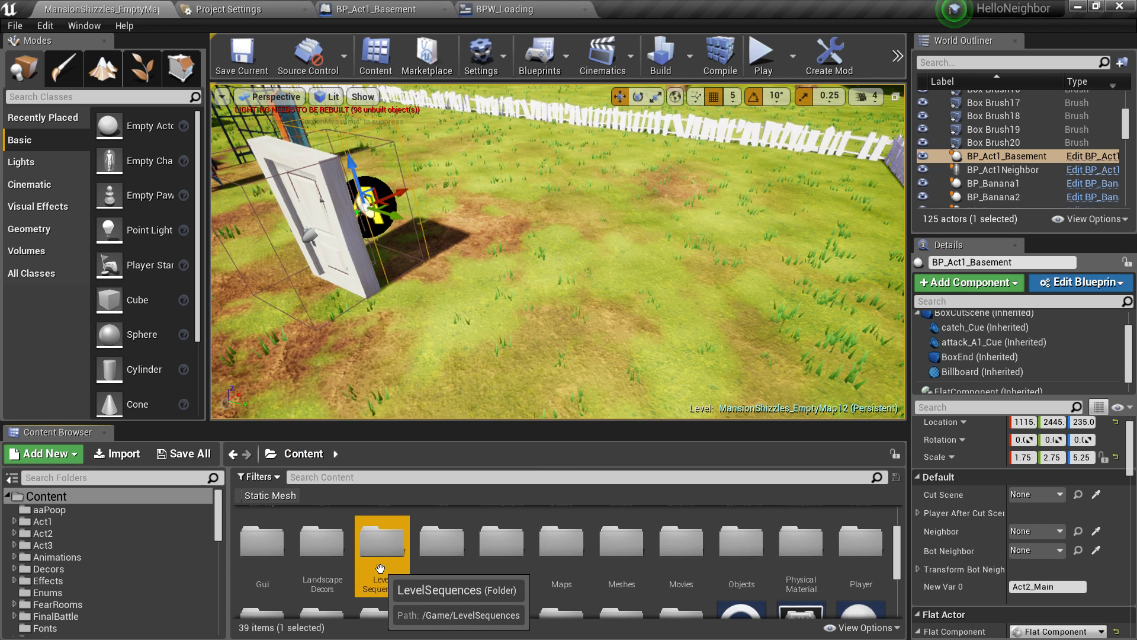
double_click(380, 567)
scroll(354, 590, up, 1)
double_click(258, 533)
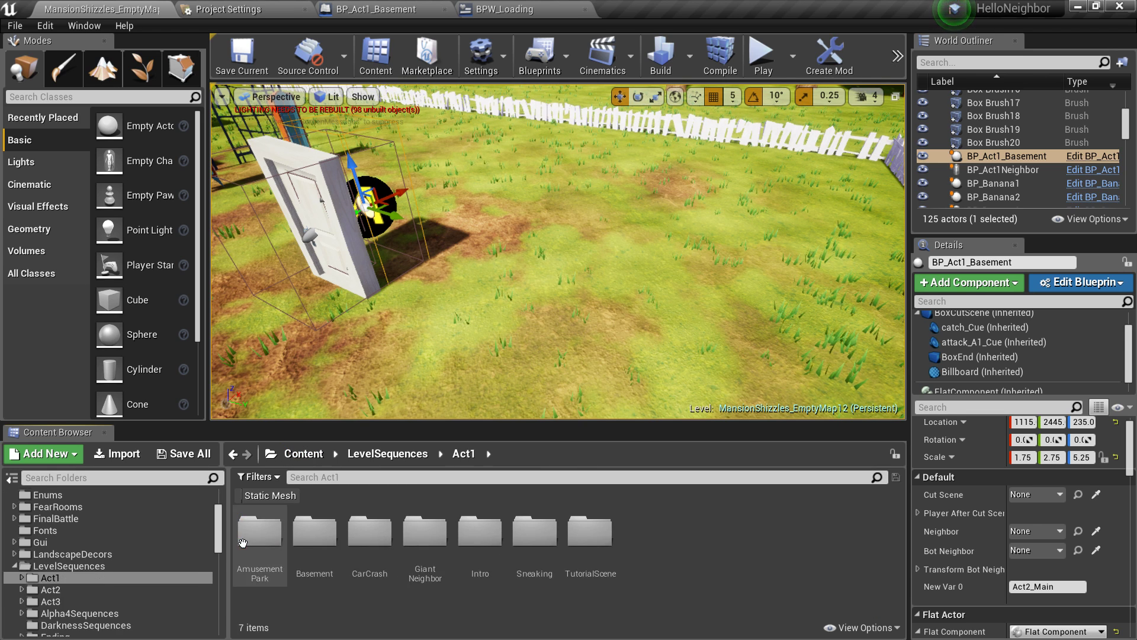
double_click(315, 533)
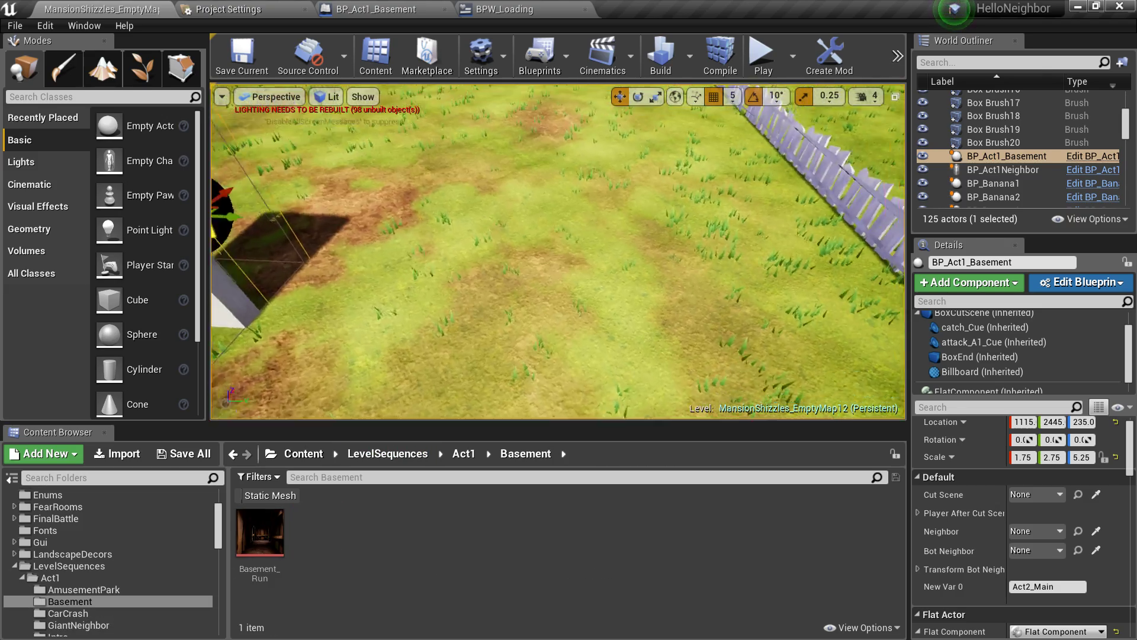
Place the Basement_Run level sequence on the grass near the trigger door, at about X 840, Y 2995 and Z 100
drag(260, 533, 519, 375)
right_drag(630, 308, 468, 334)
right_drag(561, 352, 540, 156)
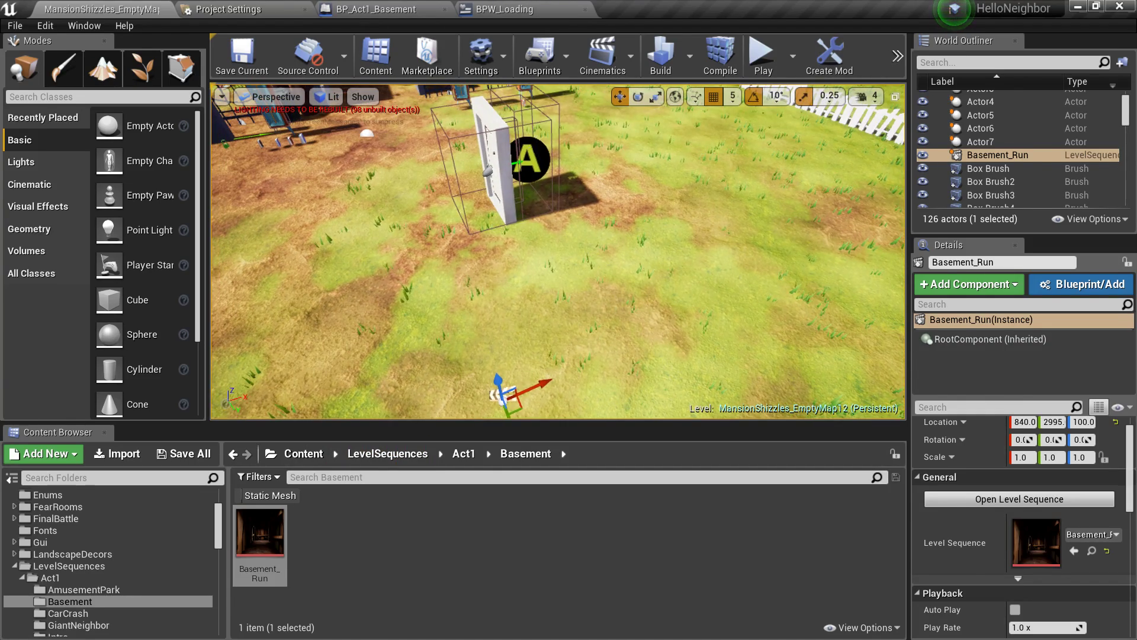
Assign Basement_Run as the Cut Scene of BP_Act1_Basement
click(543, 169)
right_drag(542, 164, 536, 116)
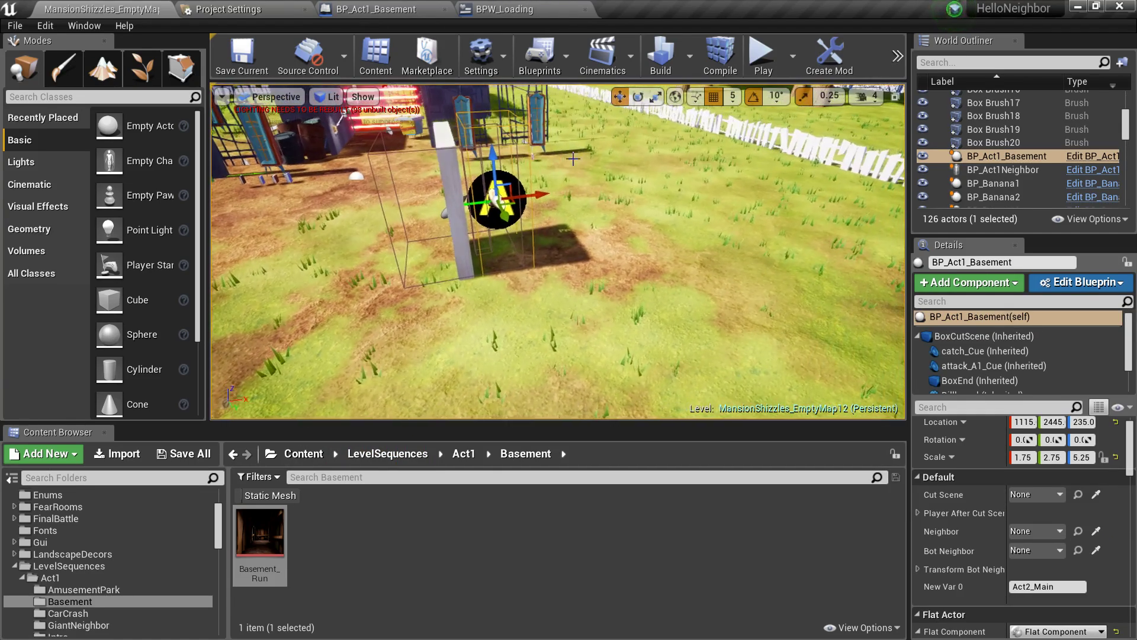
click(1039, 494)
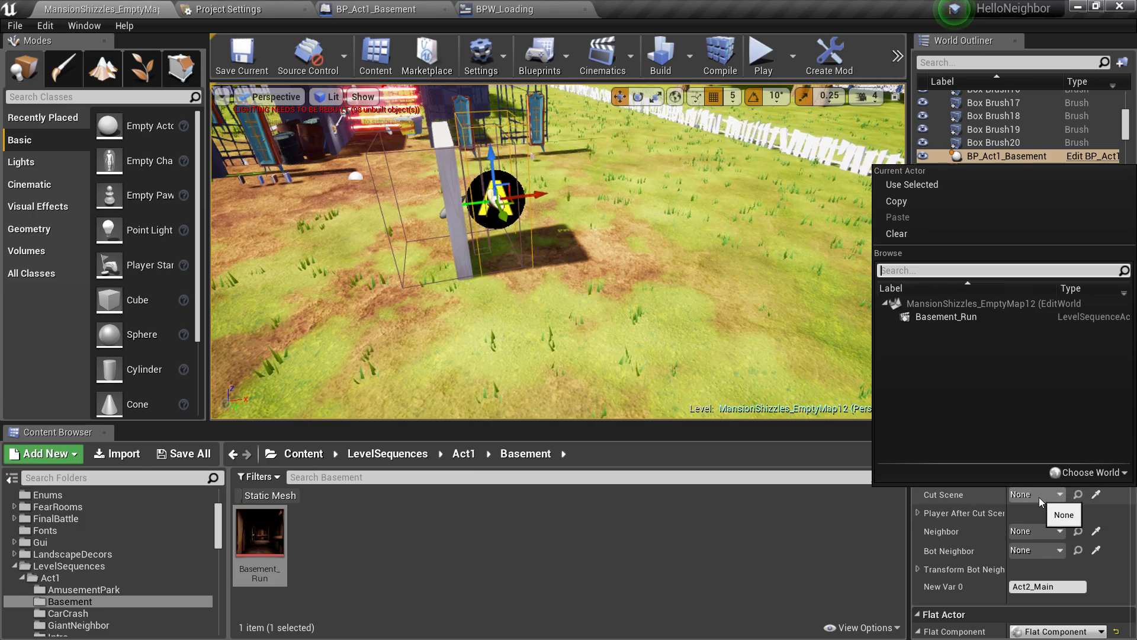
click(958, 318)
Try to delete the empty actor on the white platform
right_drag(689, 269, 655, 284)
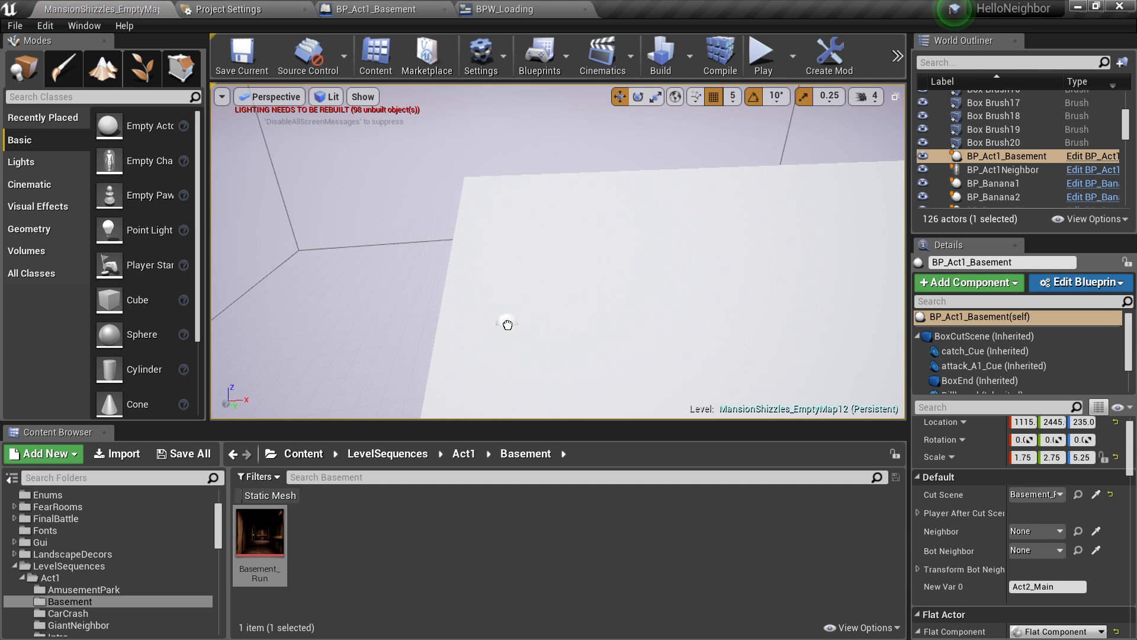
drag(508, 325, 507, 325)
key(Delete)
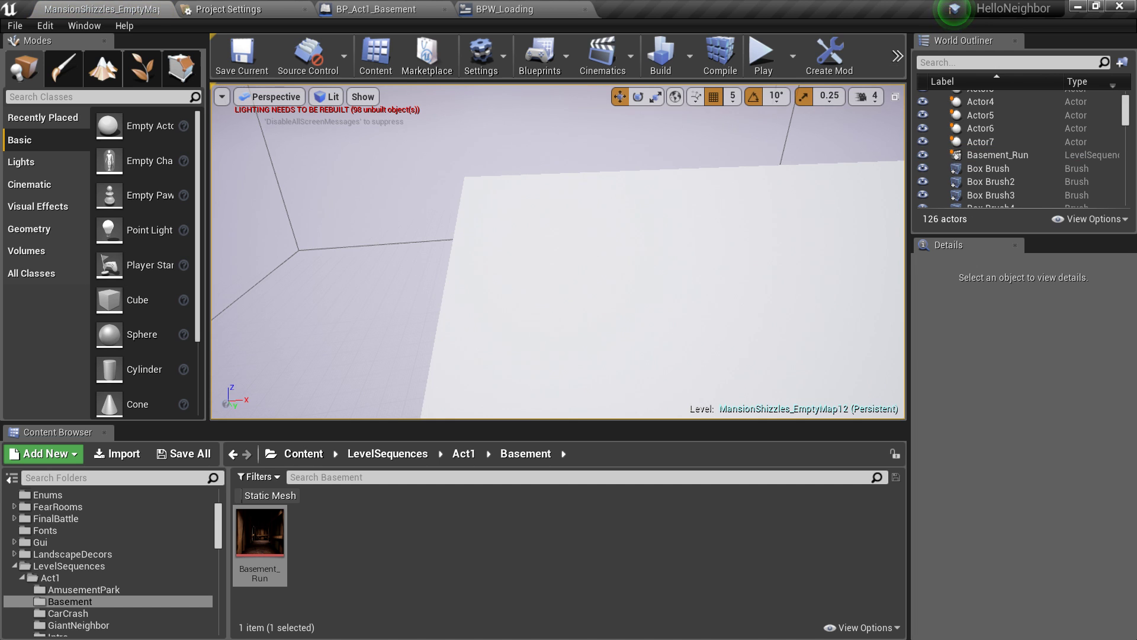
right_drag(507, 326, 507, 326)
Place a new Empty Actor near Actor7 on the white platform, at about X 3440 and Z 80, and delete it
right_drag(426, 267, 426, 268)
click(426, 267)
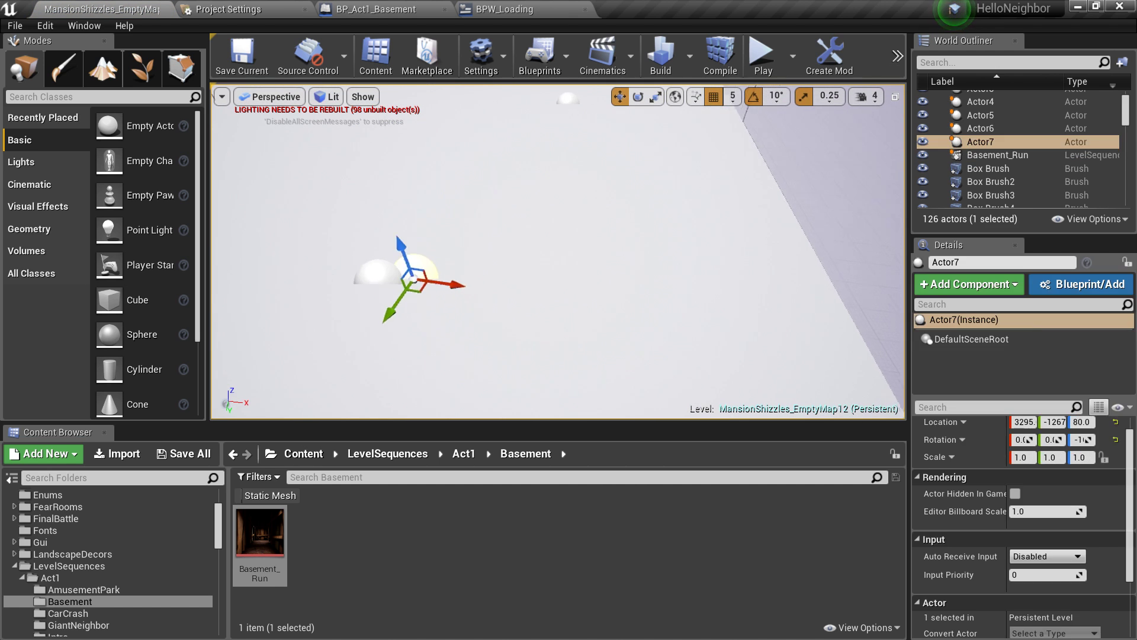
scroll(508, 291, down, 5)
scroll(589, 270, down, 2)
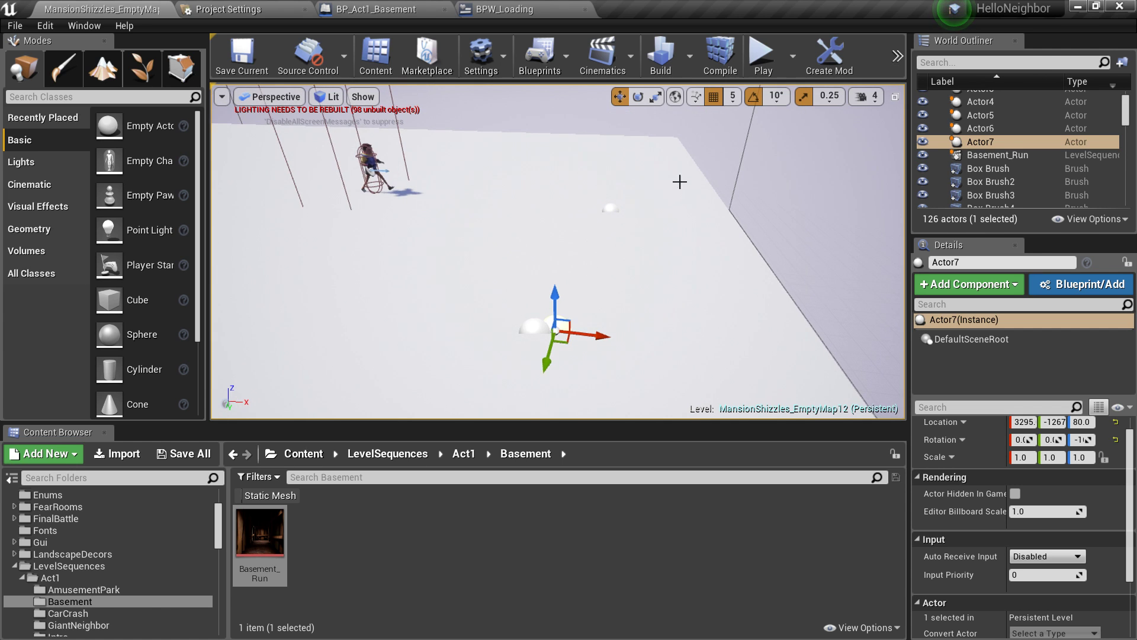
right_drag(677, 172, 524, 205)
drag(138, 112, 665, 371)
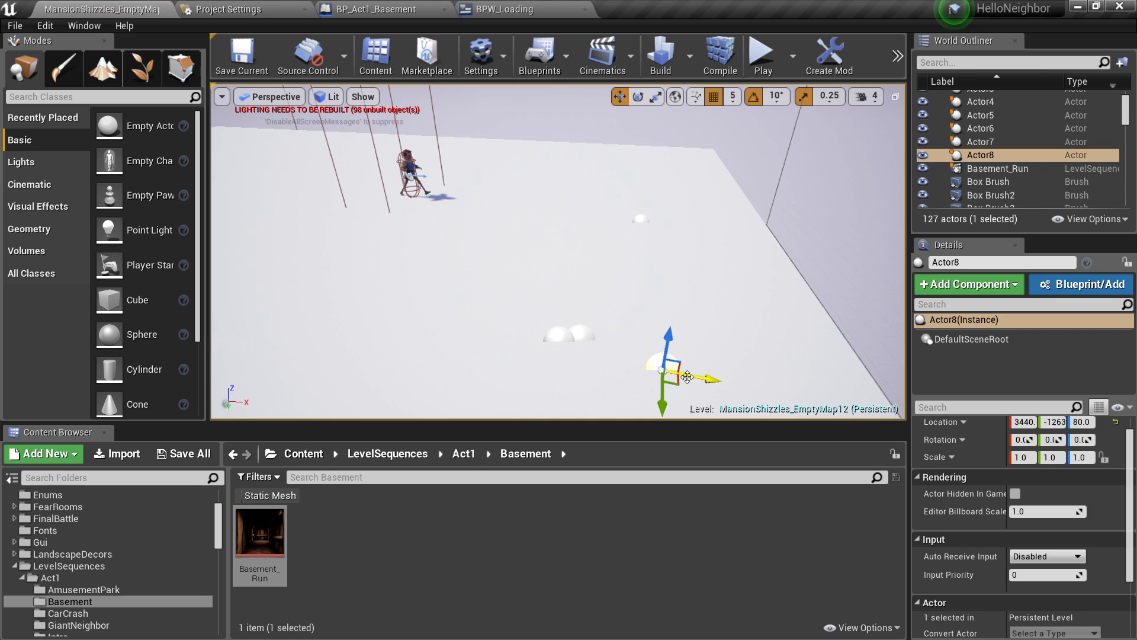
key(Delete)
Select Actor7 on the white platform and rename it SpawnPlayerBasement
click(587, 331)
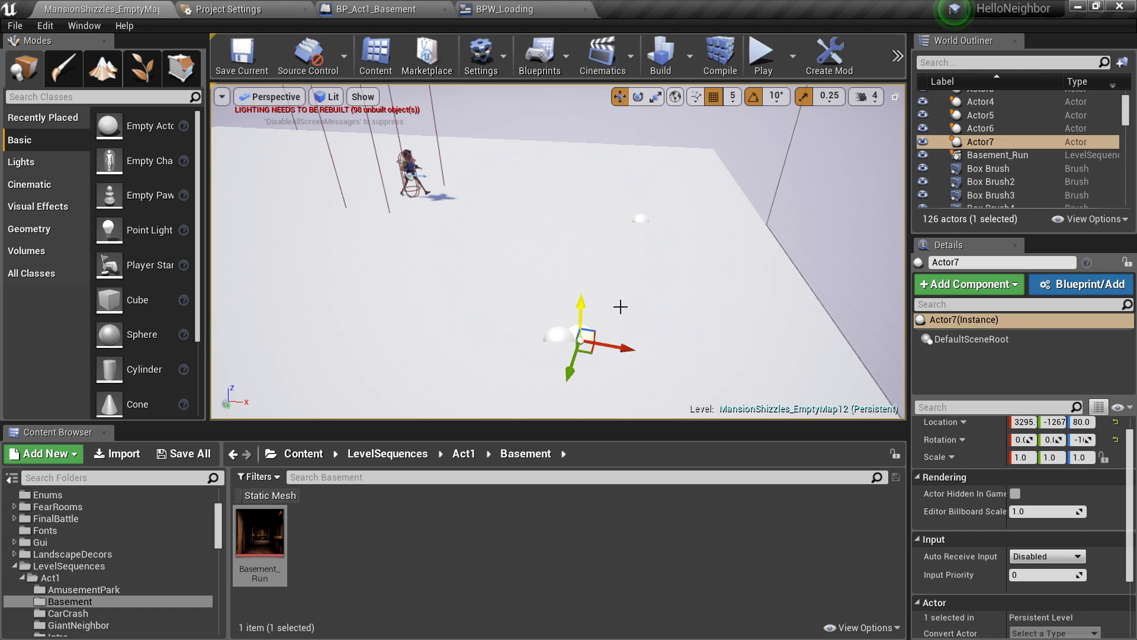
click(1004, 142)
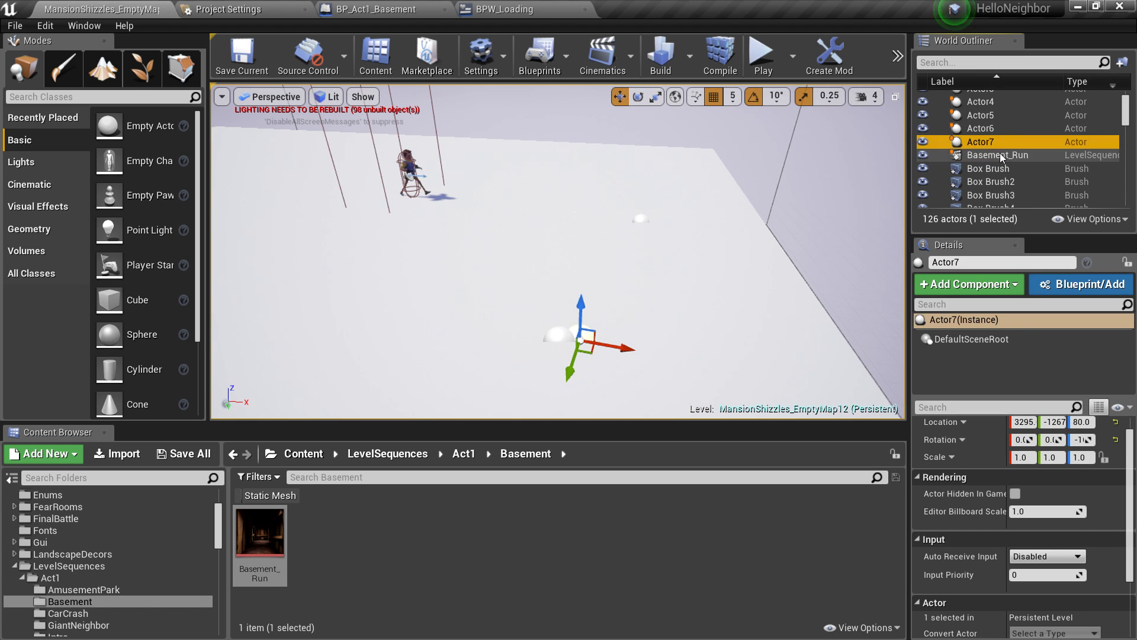
click(1017, 143)
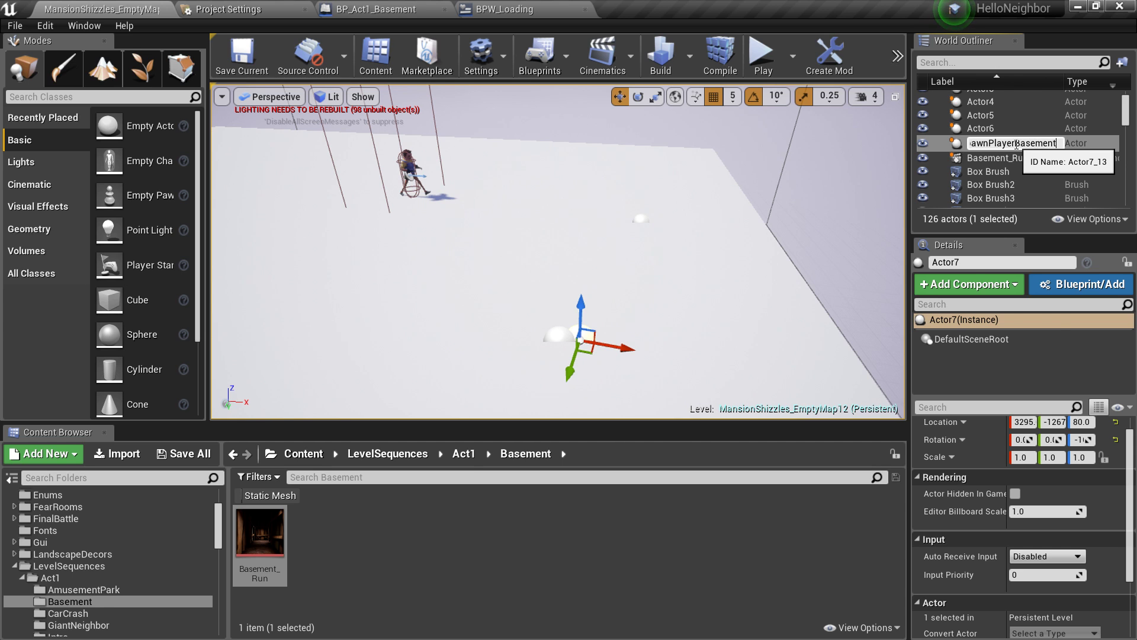
key(Return)
Move SpawnPlayerBasement to about X 3345, Y -12615 and copy its location
right_drag(757, 306, 745, 321)
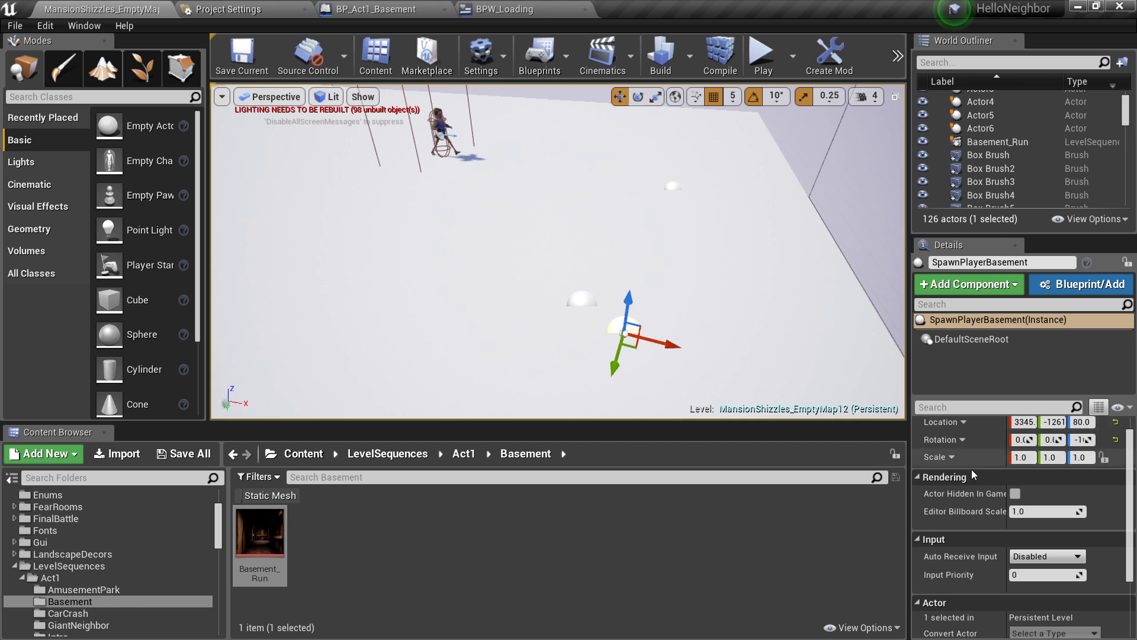
scroll(983, 460, up, 1)
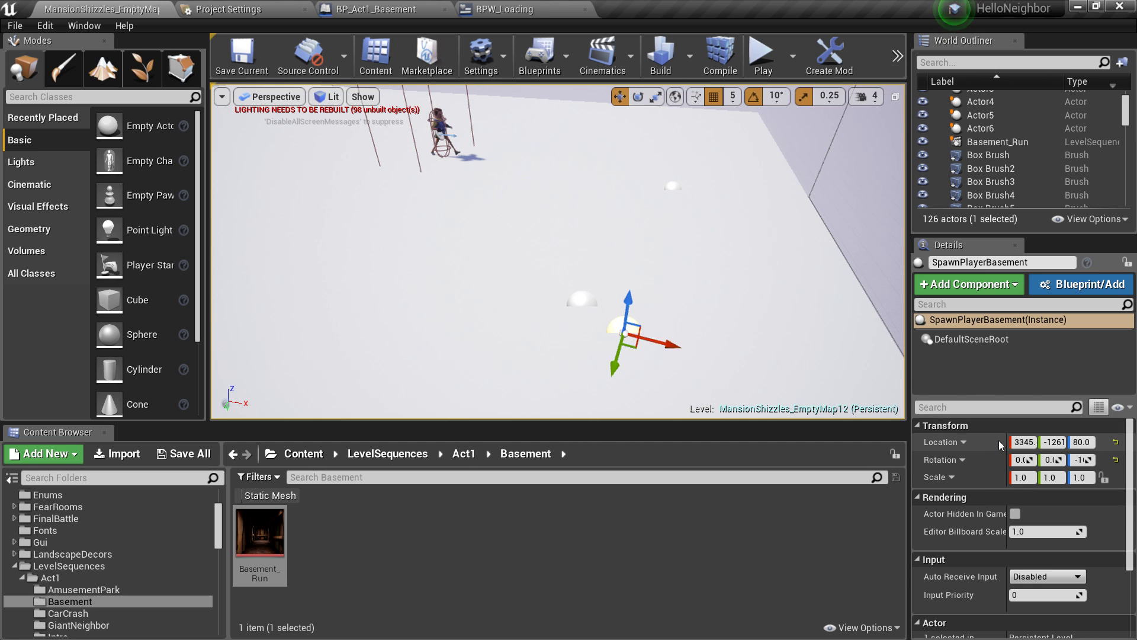
right_click(999, 445)
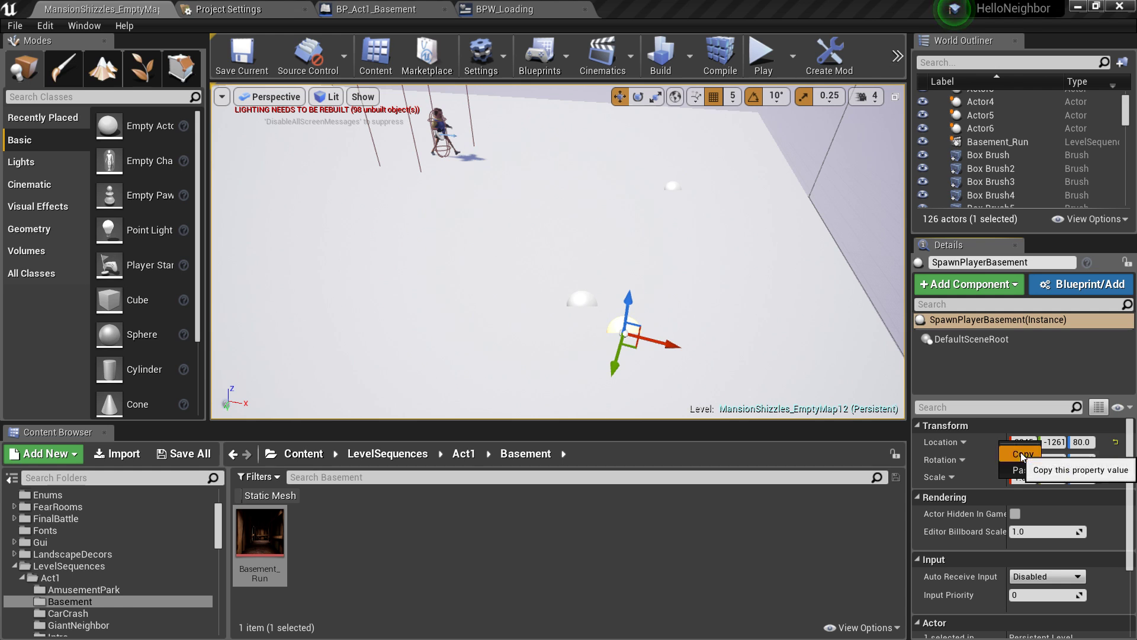
click(1014, 451)
Select BP_Act1_Basement and paste the copied location into the Location of its Player After Cut Scene transform
right_drag(679, 202, 627, 204)
click(474, 280)
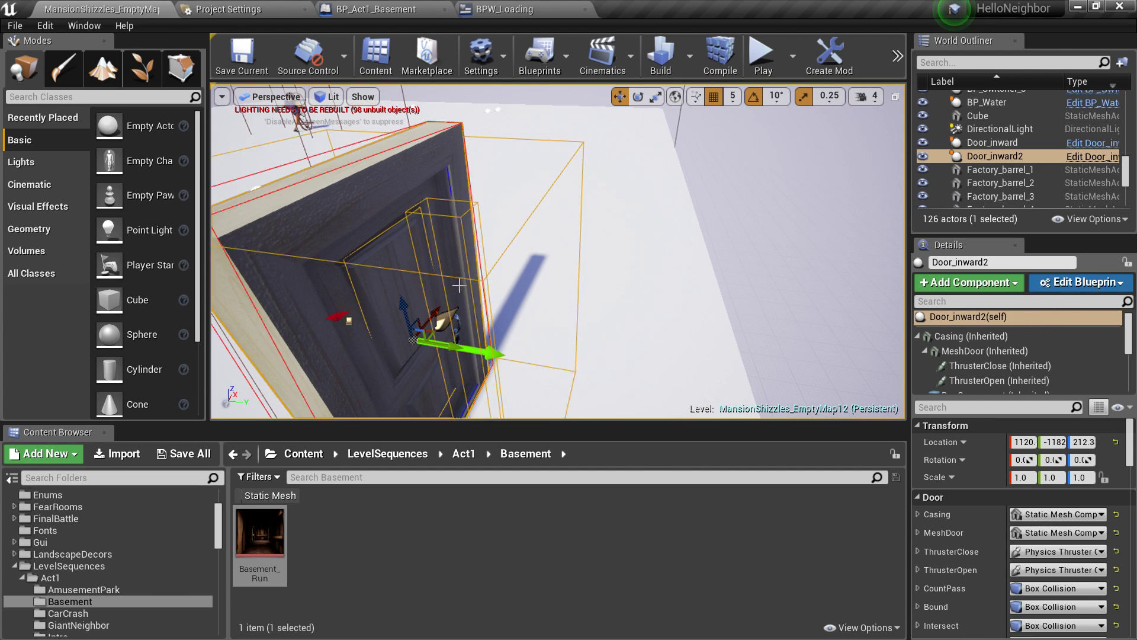
right_drag(474, 280, 451, 286)
click(607, 152)
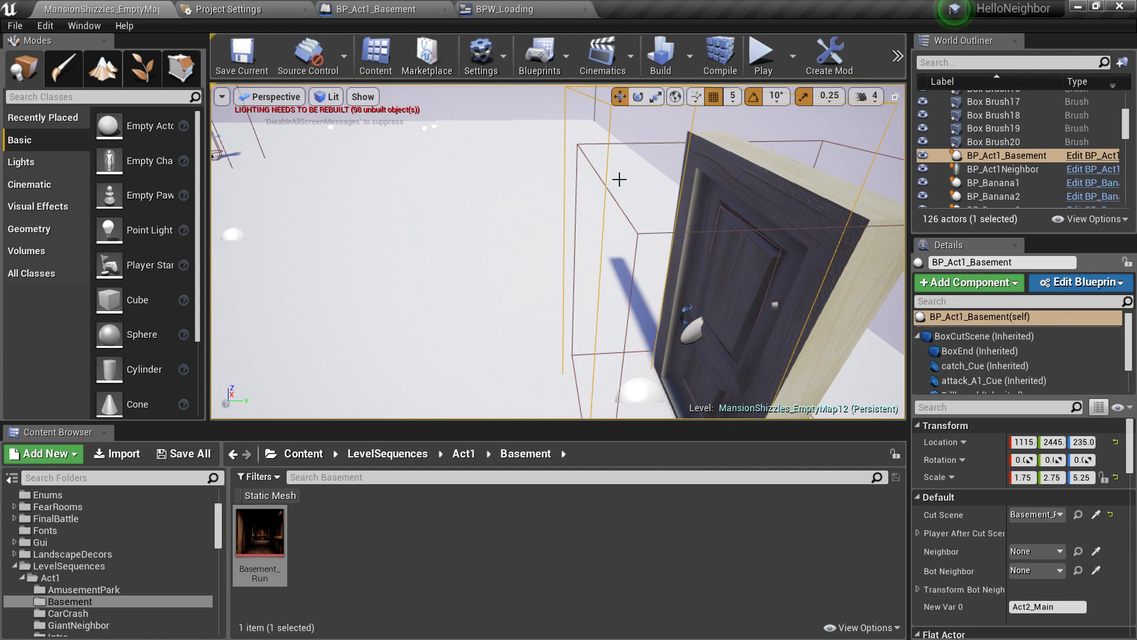
key(f)
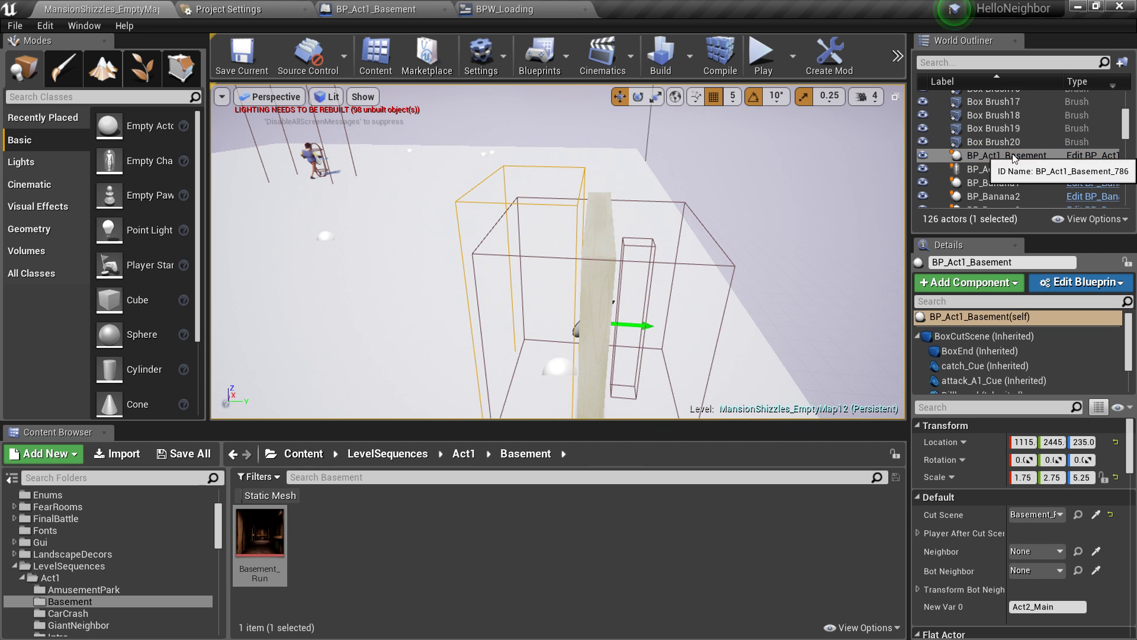
click(1019, 156)
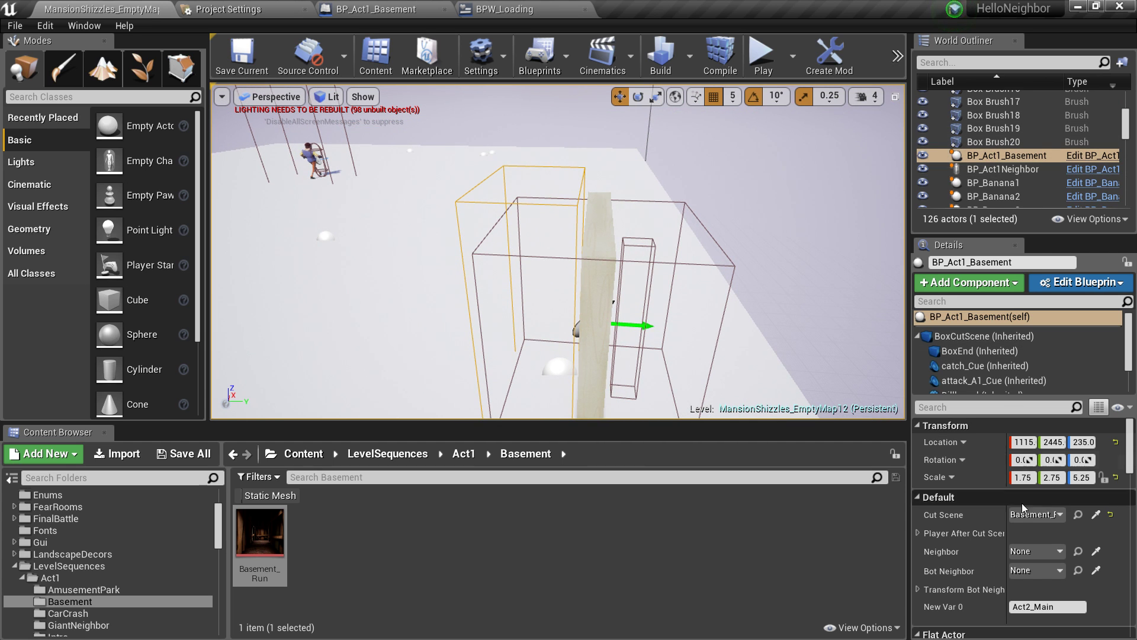
click(915, 530)
right_click(993, 548)
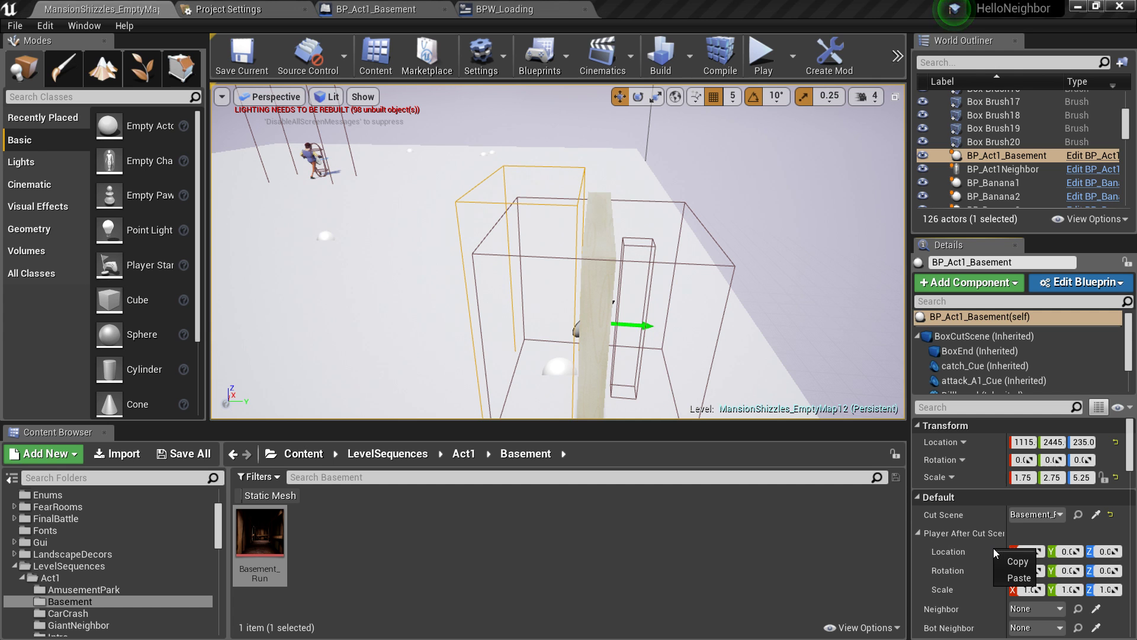
click(1018, 578)
Select SpawnPlayerBasement on the platform and copy its rotation
right_drag(601, 285, 414, 291)
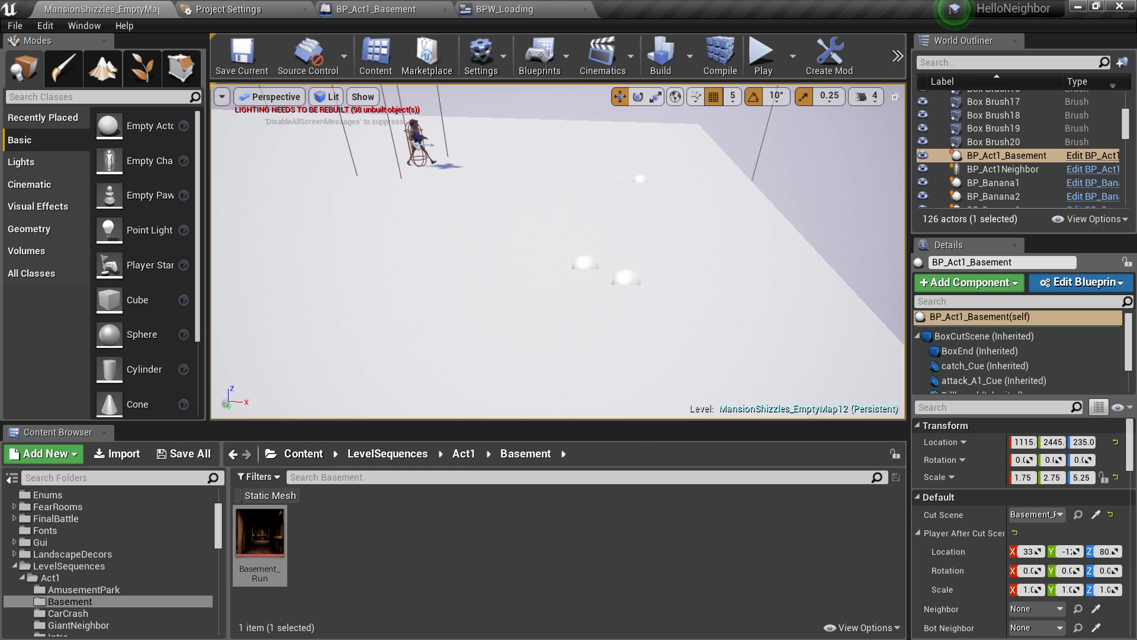
click(620, 276)
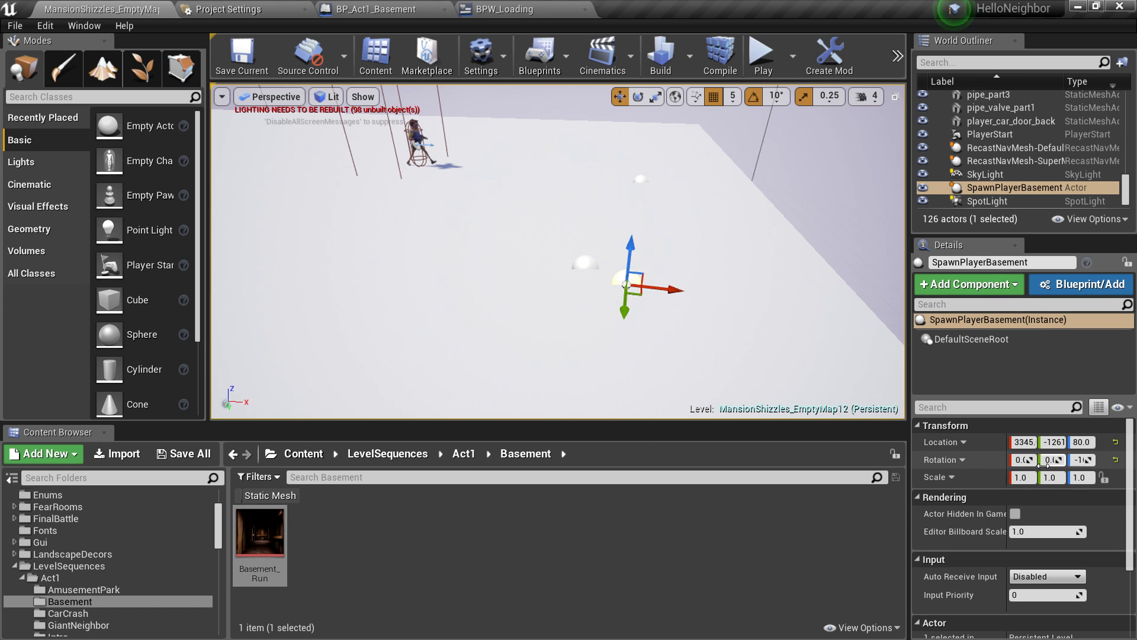
drag(1007, 454, 991, 454)
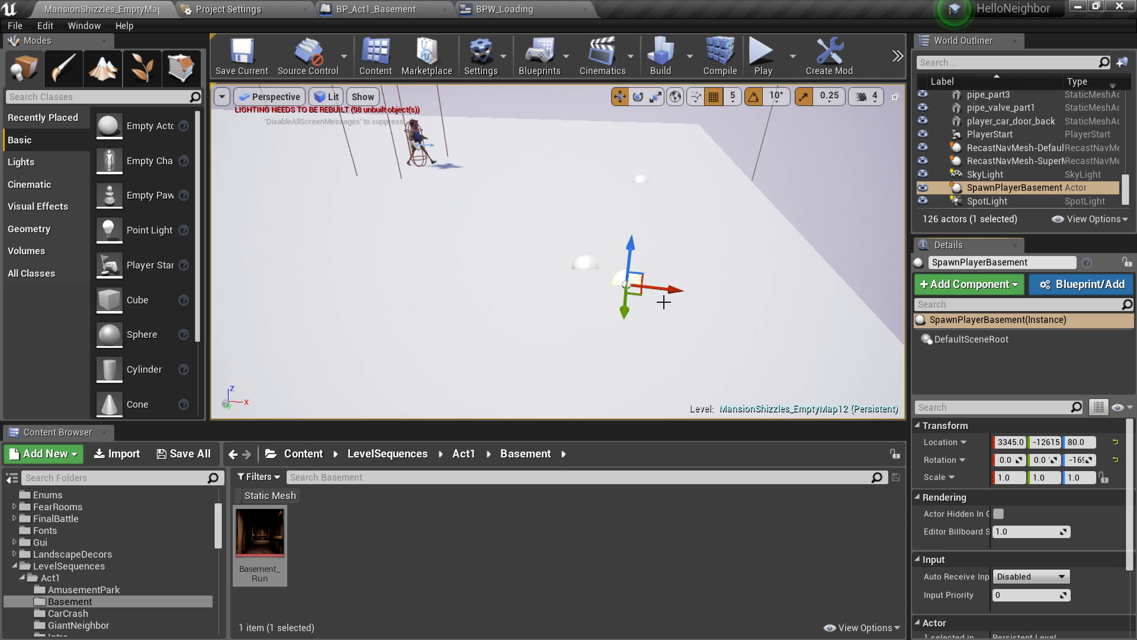
right_click(988, 463)
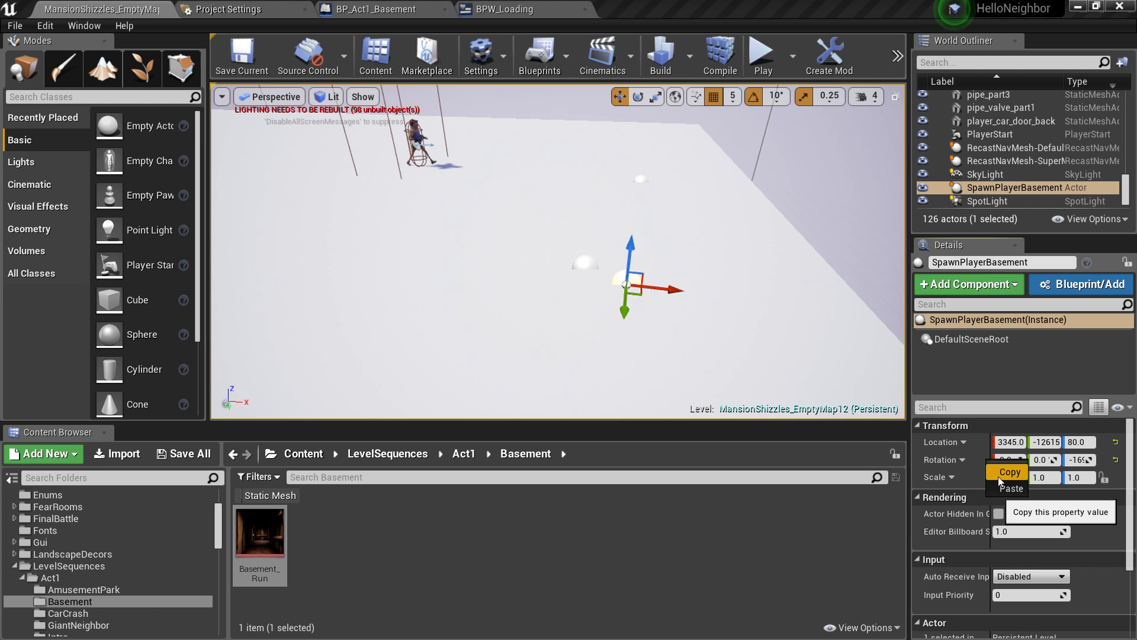
click(1007, 472)
Select BP_Act1_Basement and paste the copied rotation into the Rotation of its Player After Cut Scene transform
right_drag(500, 202, 672, 205)
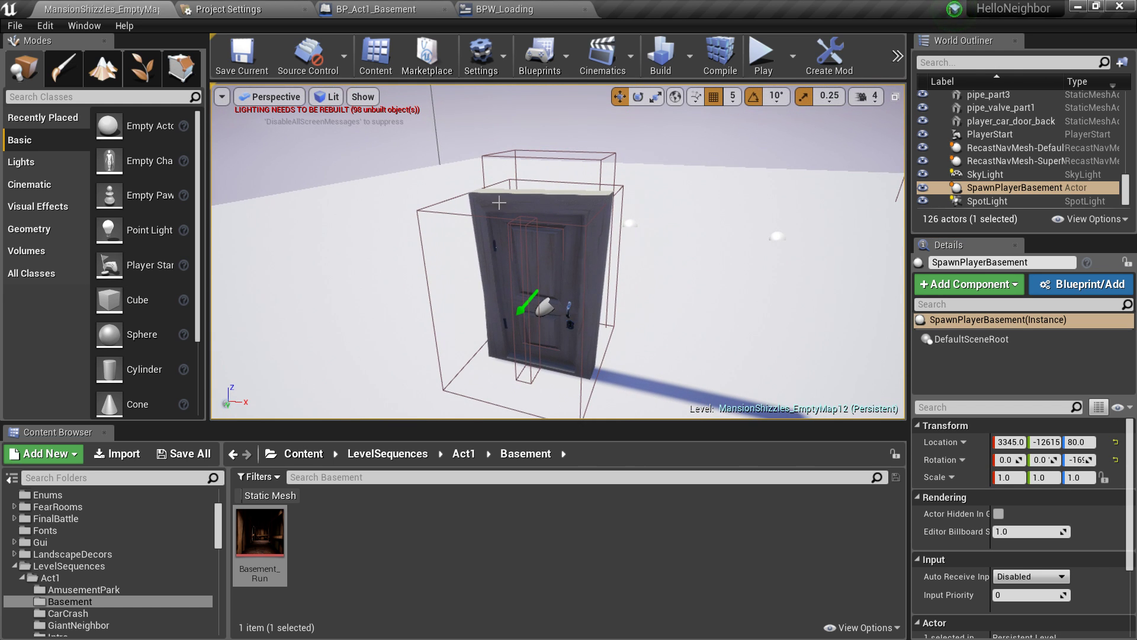
click(538, 157)
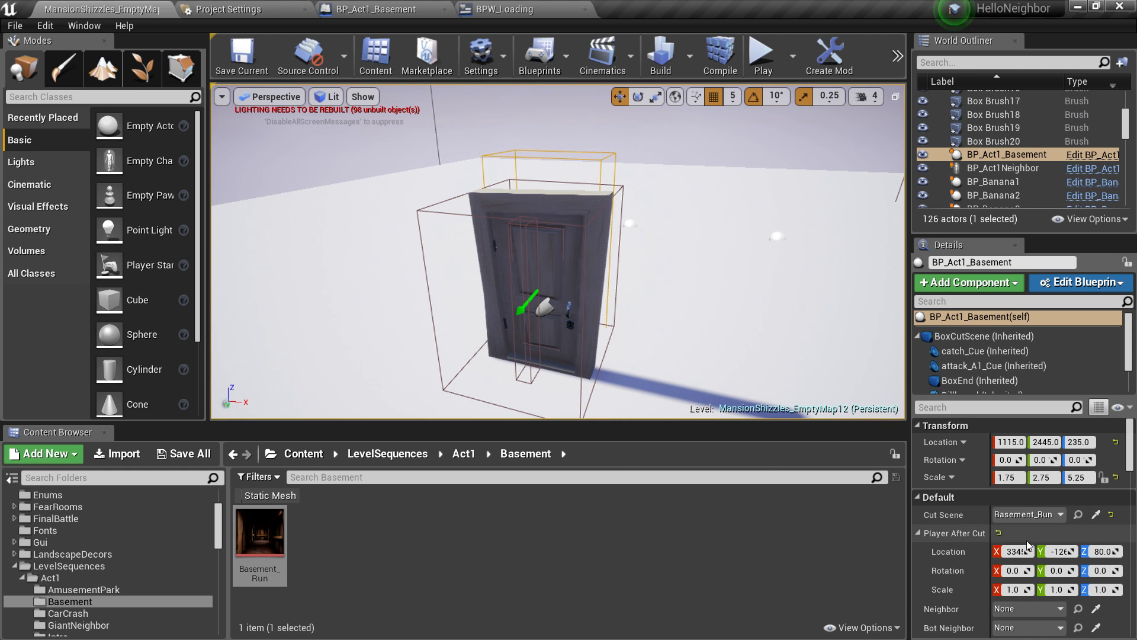
right_click(987, 570)
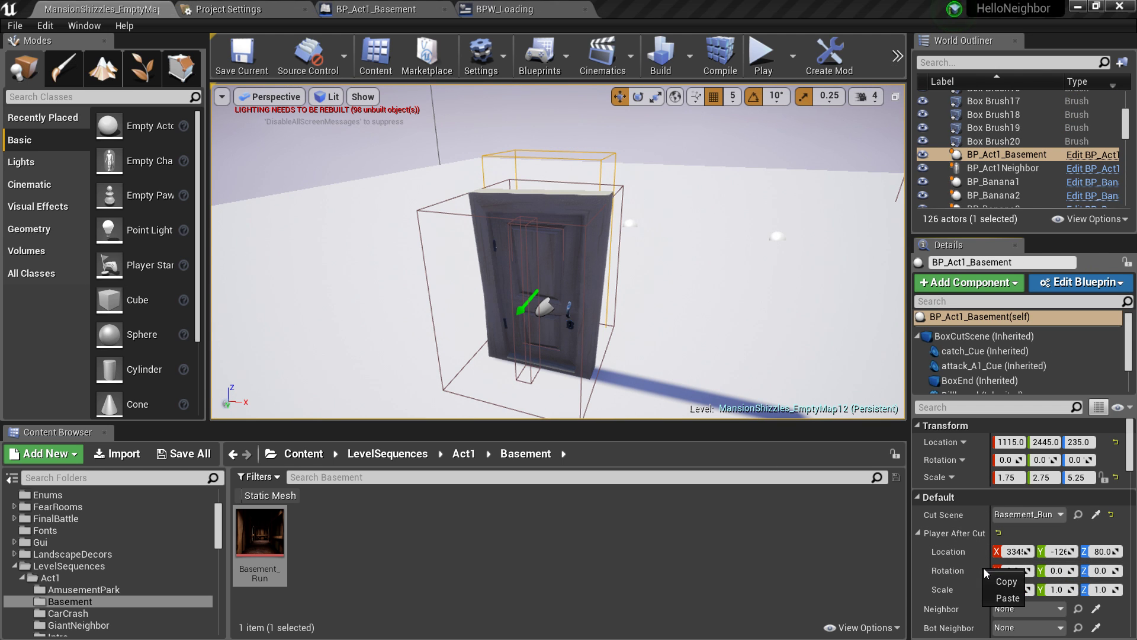
click(1001, 597)
key(w)
right_drag(691, 282, 776, 252)
key(f)
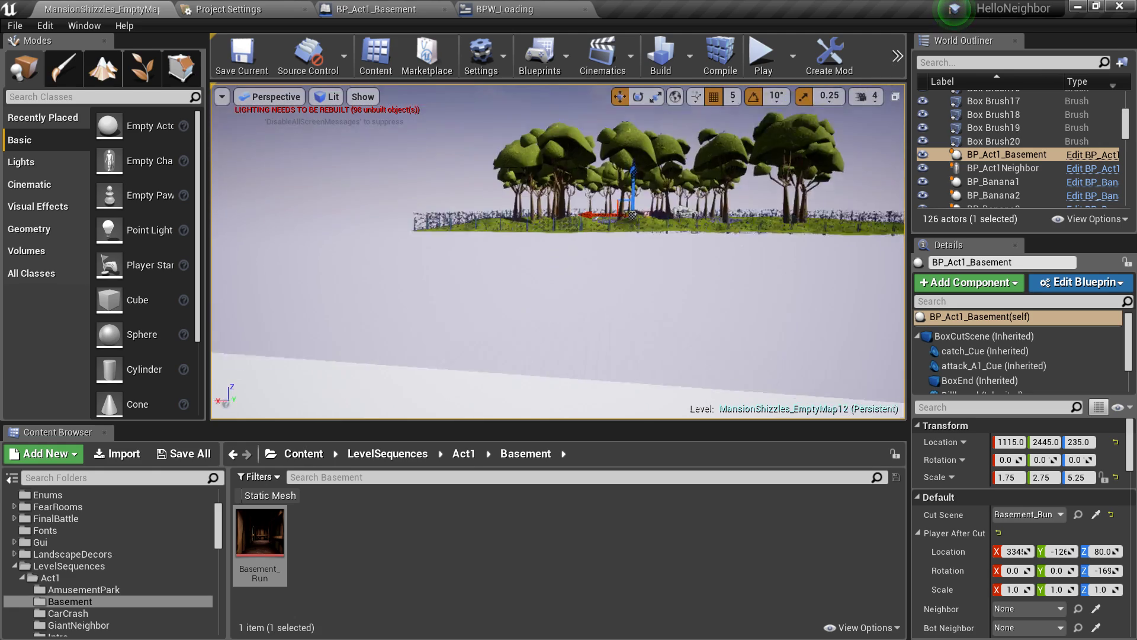
key(w)
key(e)
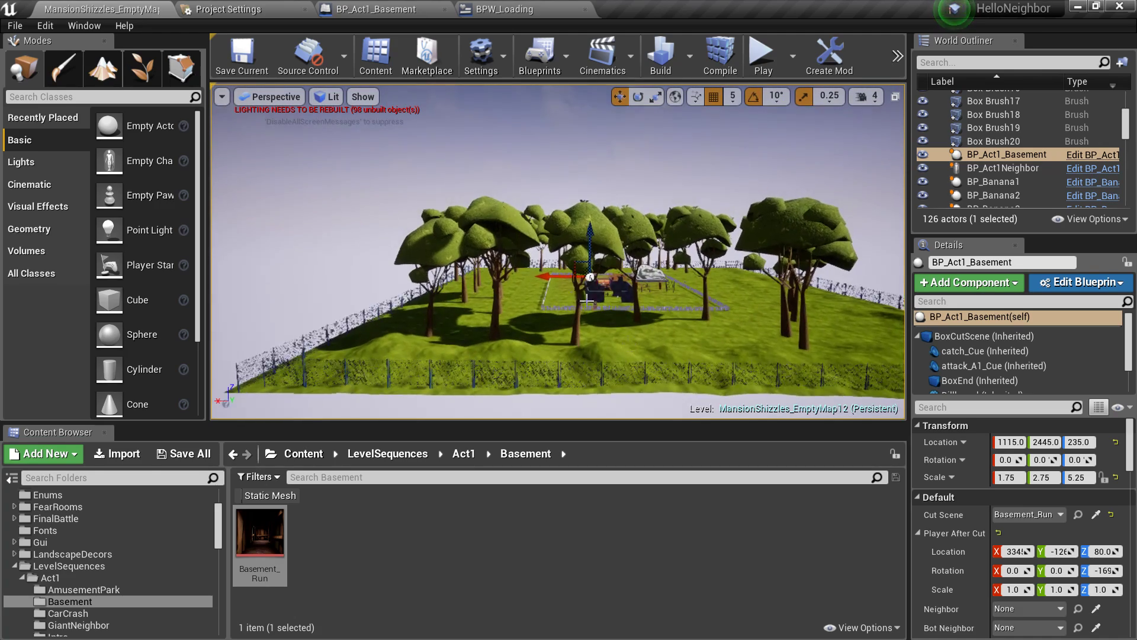
Select the BP_Sosed neighbor among the trees and focus the view on it
click(595, 305)
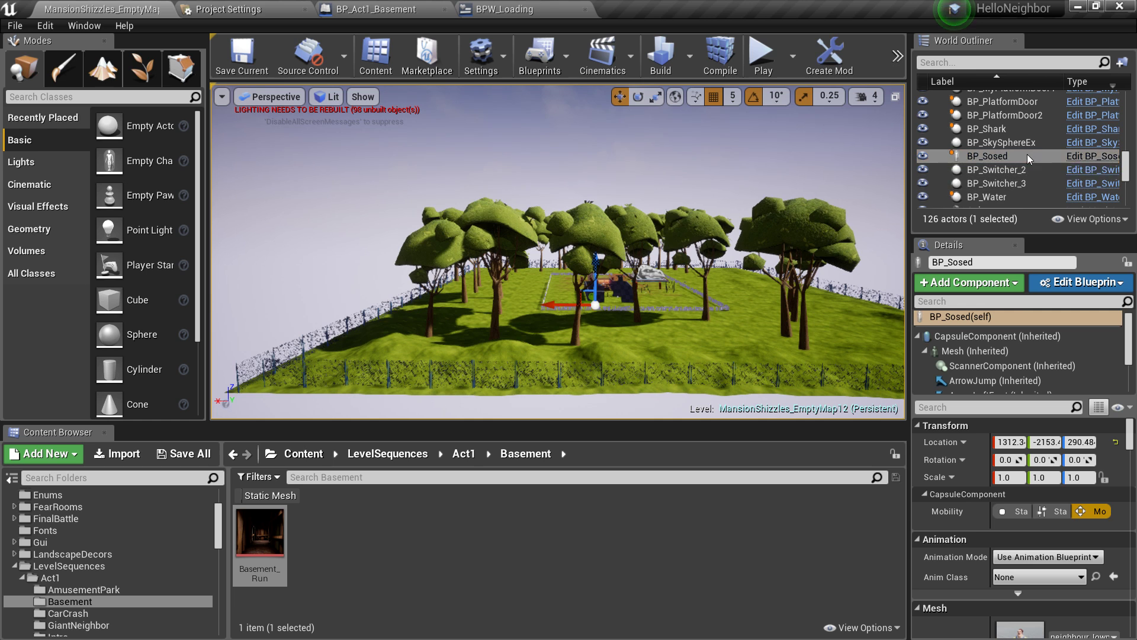
key(f)
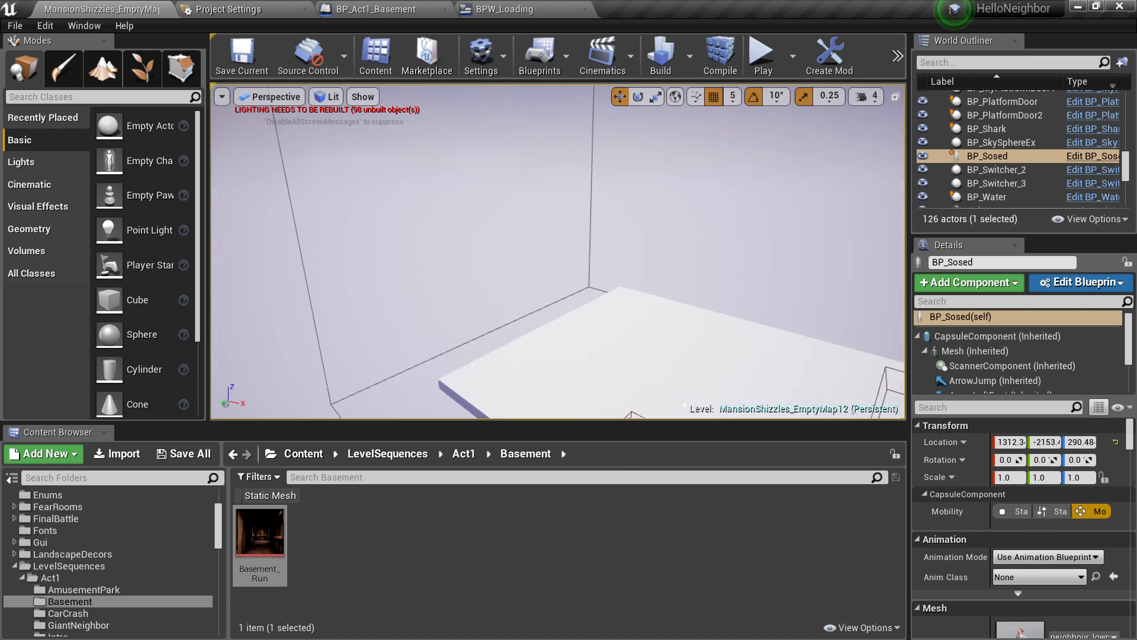
right_drag(558, 251, 590, 262)
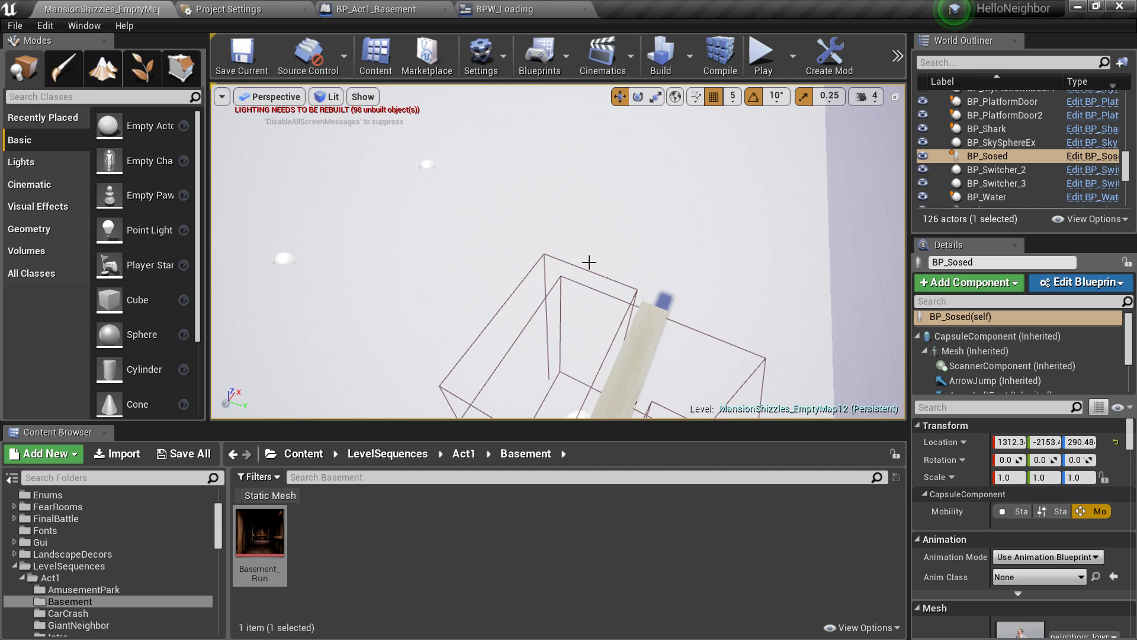
Select BP_Act1_Basement around the door on the platform and set its Neighbor property to BP_Sosed
click(571, 266)
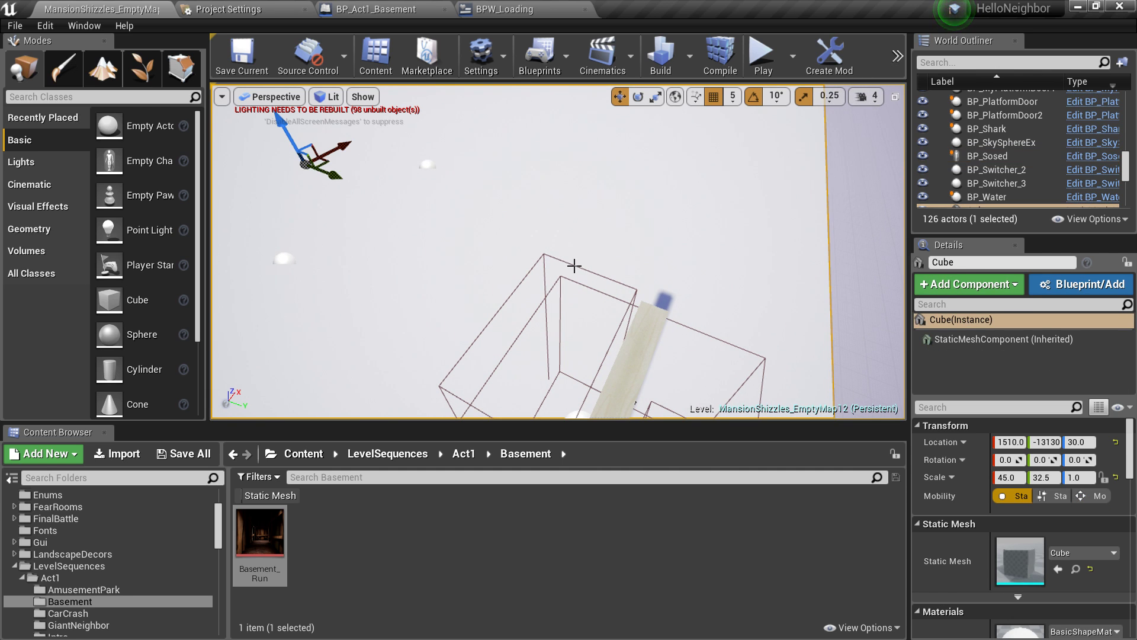
click(570, 265)
click(570, 264)
click(569, 263)
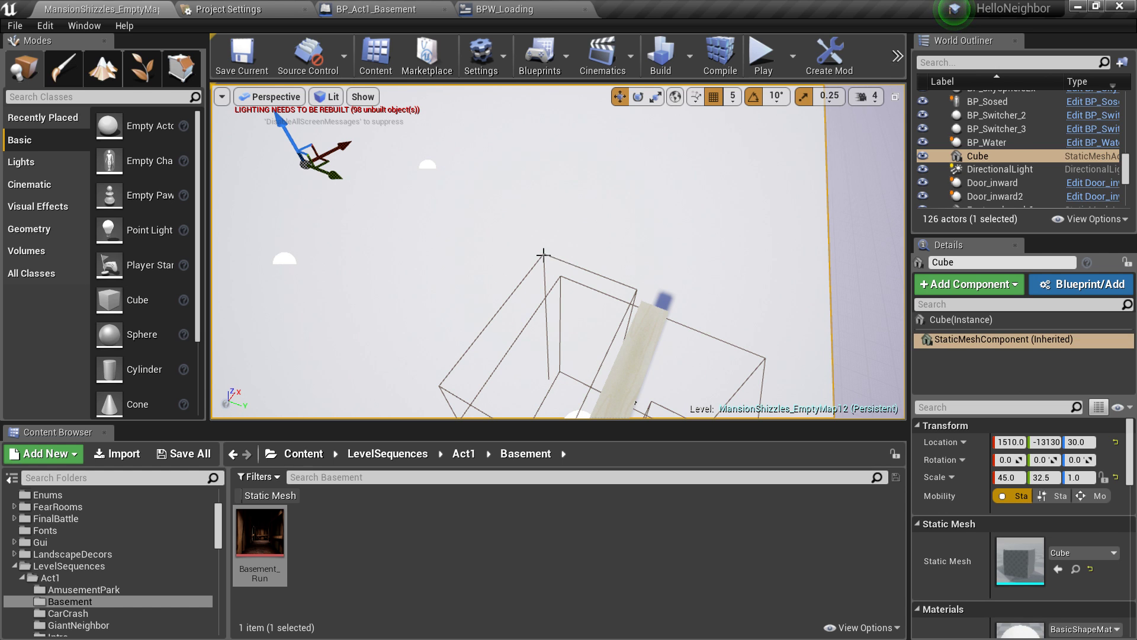
click(544, 254)
key(f)
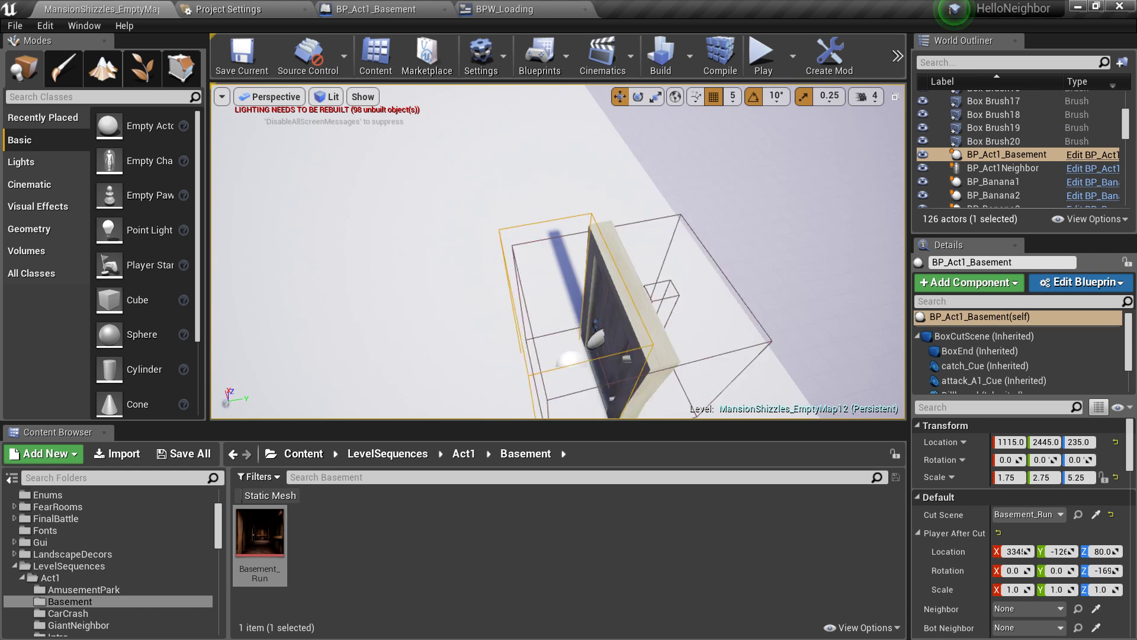
scroll(980, 571, down, 2)
click(1019, 557)
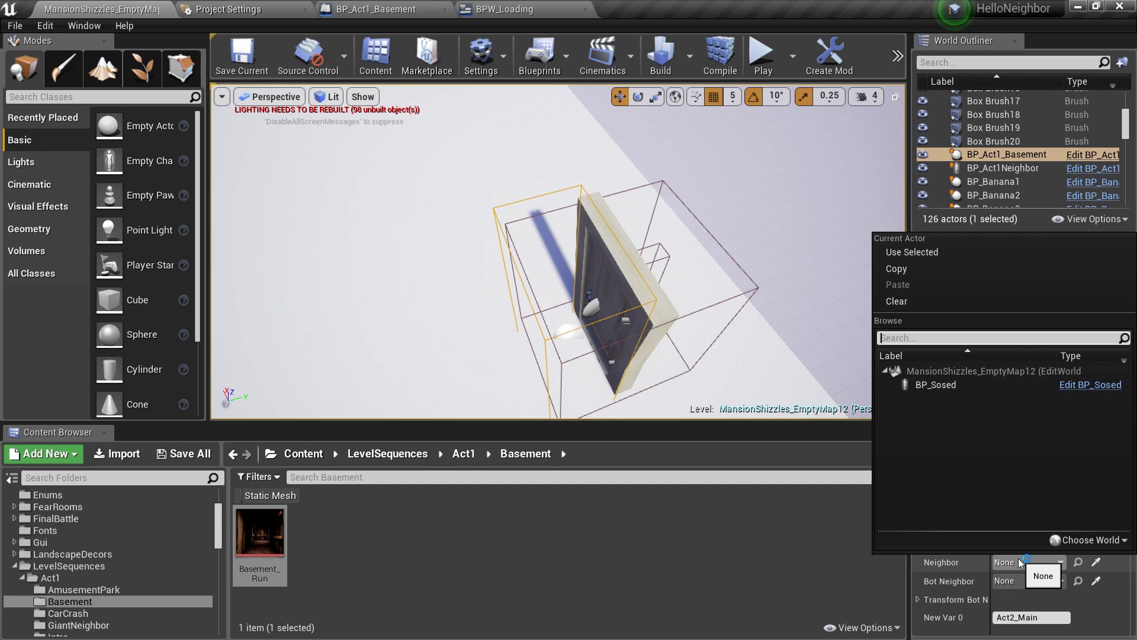
click(979, 389)
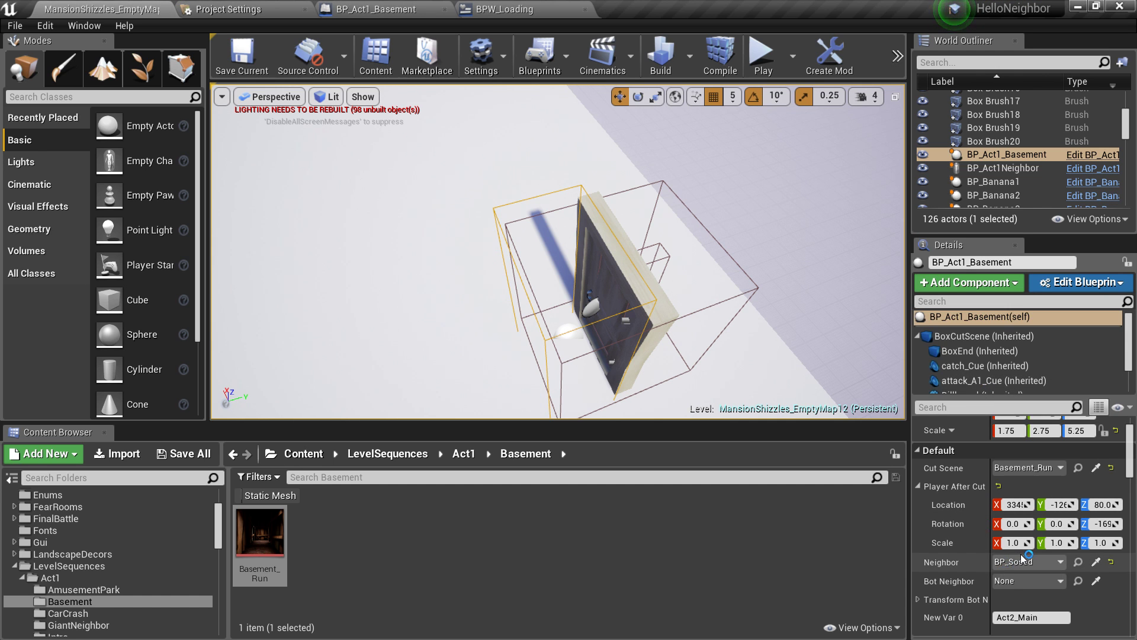
Set the Bot Neighbor property of BP_Act1_Basement to BP_Act1Neighbor
right_drag(567, 188, 598, 158)
right_drag(508, 305, 508, 332)
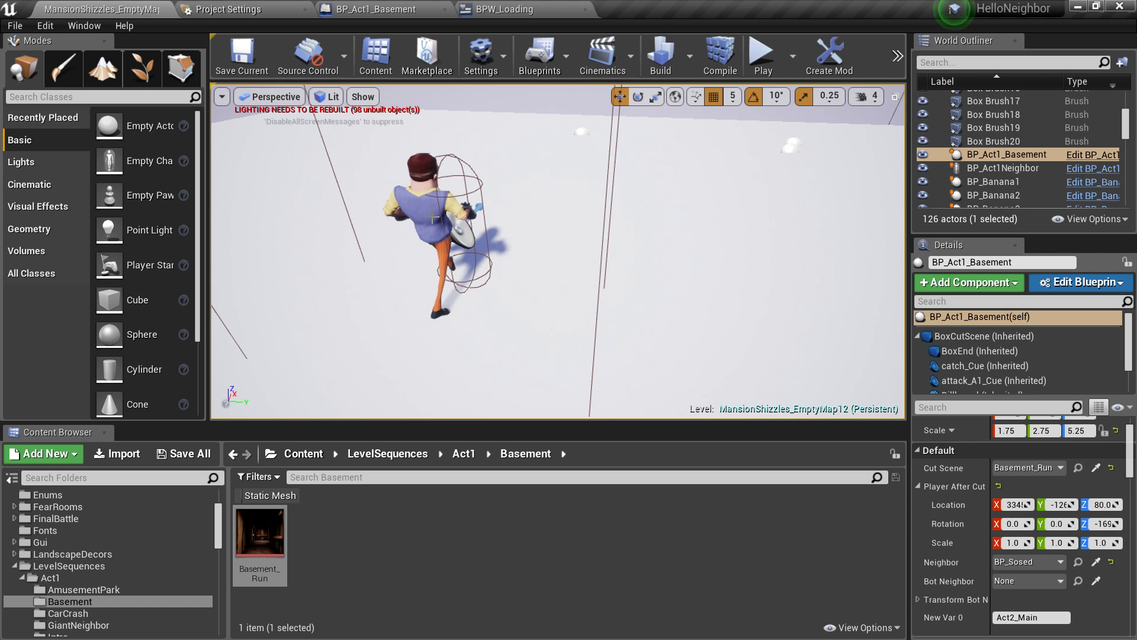
click(1036, 584)
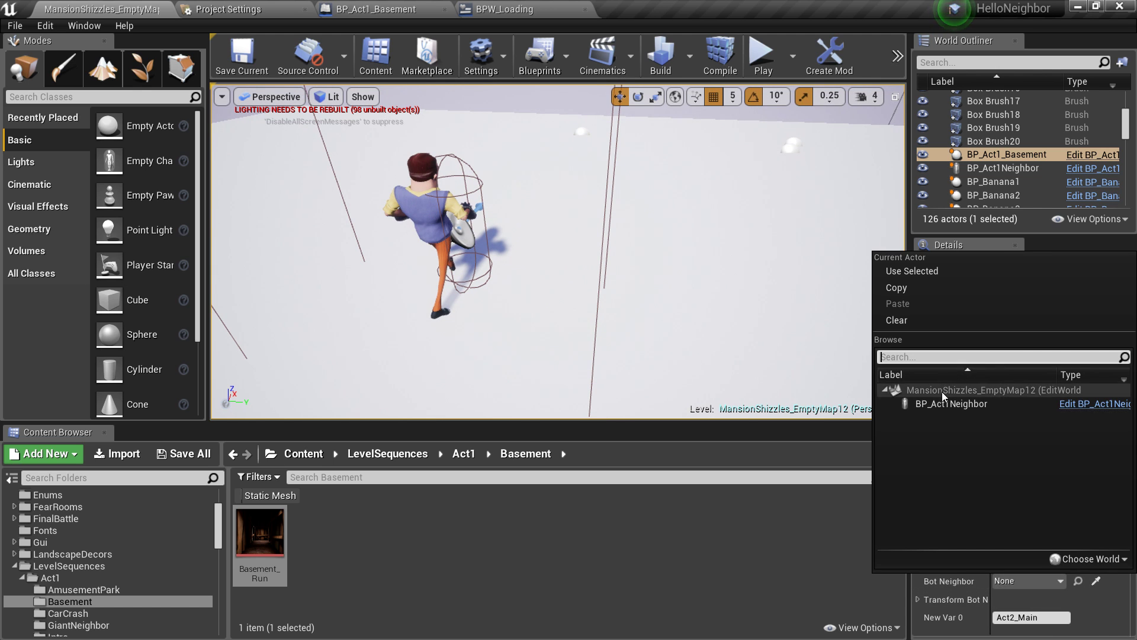
click(944, 407)
Expand the Transform Bot Neighbor property, select BP_Act1Neighbor on the platform and copy its location
right_drag(556, 249, 557, 266)
click(919, 600)
right_drag(714, 349, 740, 350)
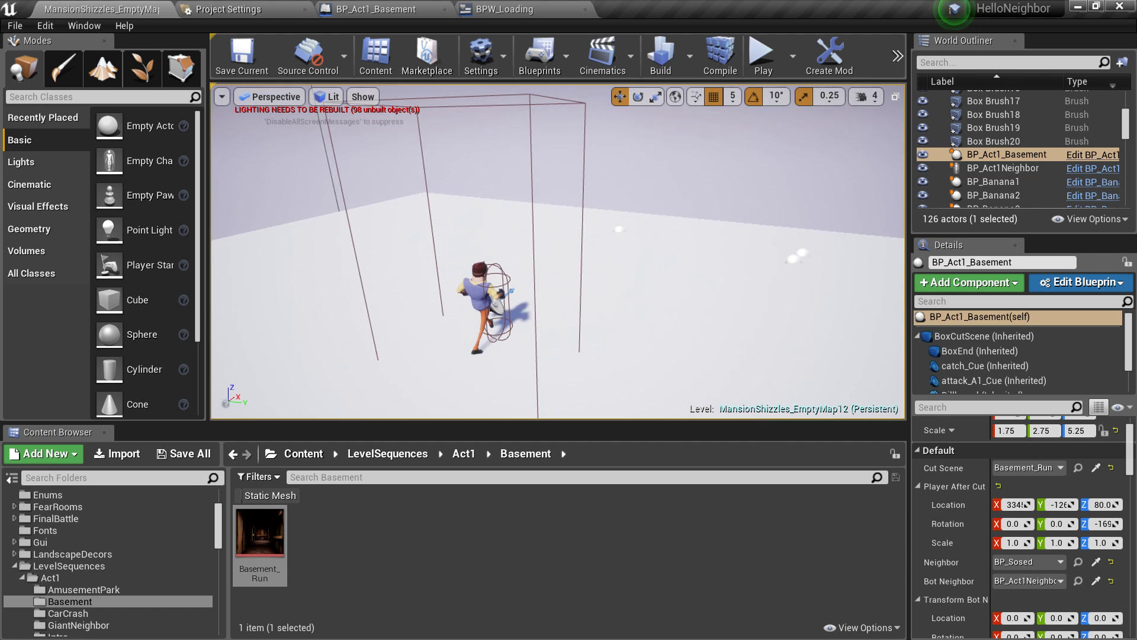
click(486, 294)
scroll(1010, 462, up, 2)
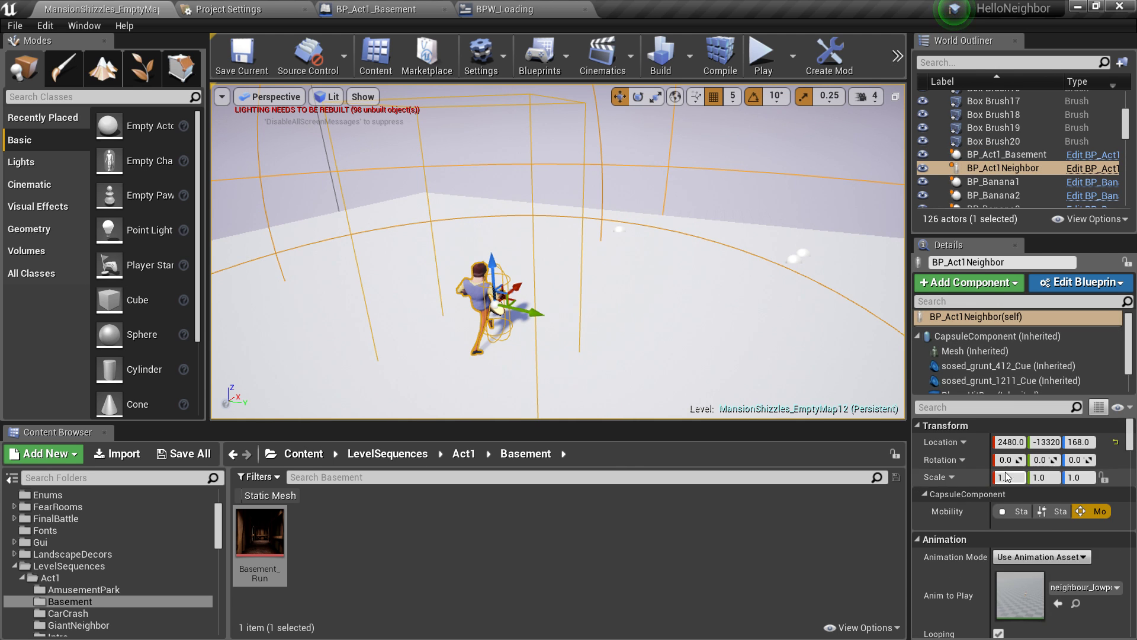
right_click(987, 445)
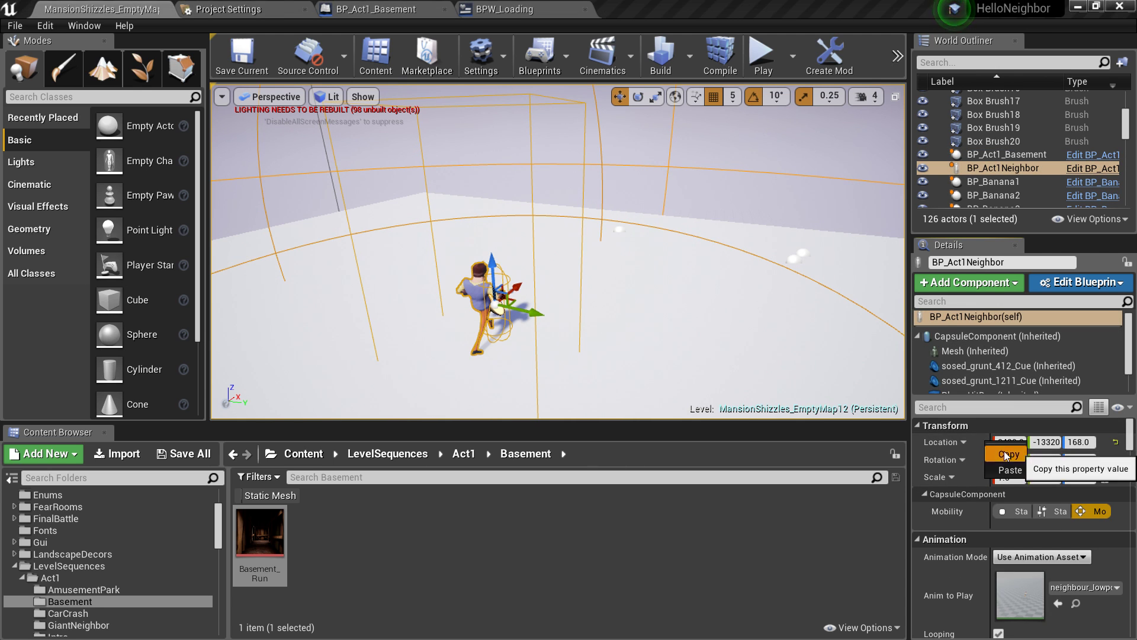
click(1005, 454)
Select BP_Act1_Basement and paste the copied location into the Location of its Transform Bot Neighbor
right_drag(557, 251, 237, 267)
key(w)
right_drag(493, 216, 491, 208)
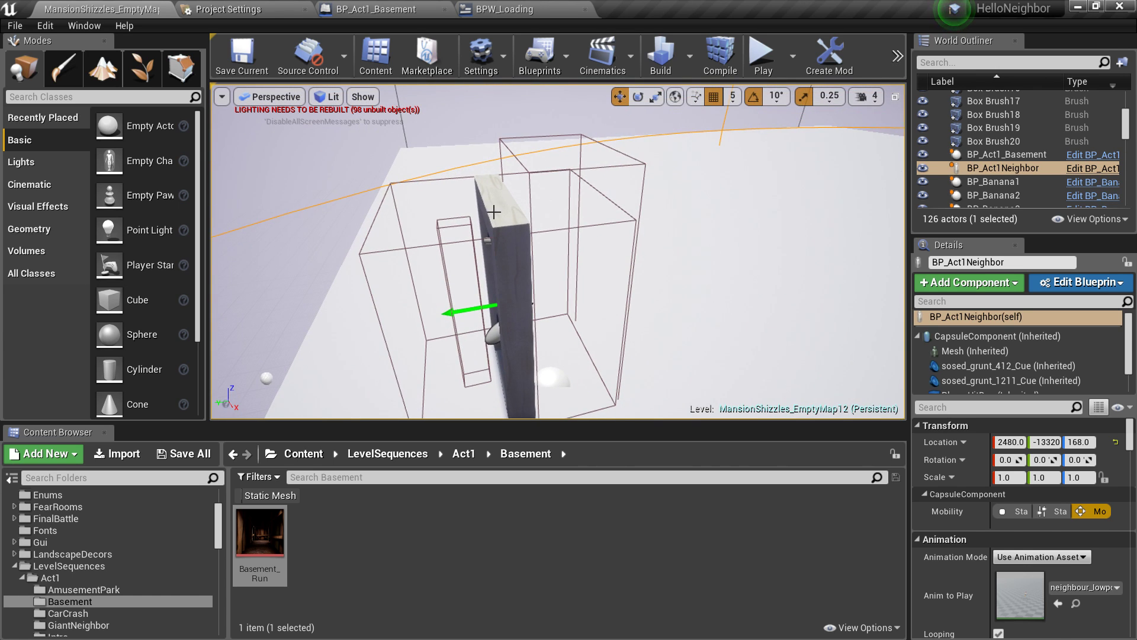
click(542, 171)
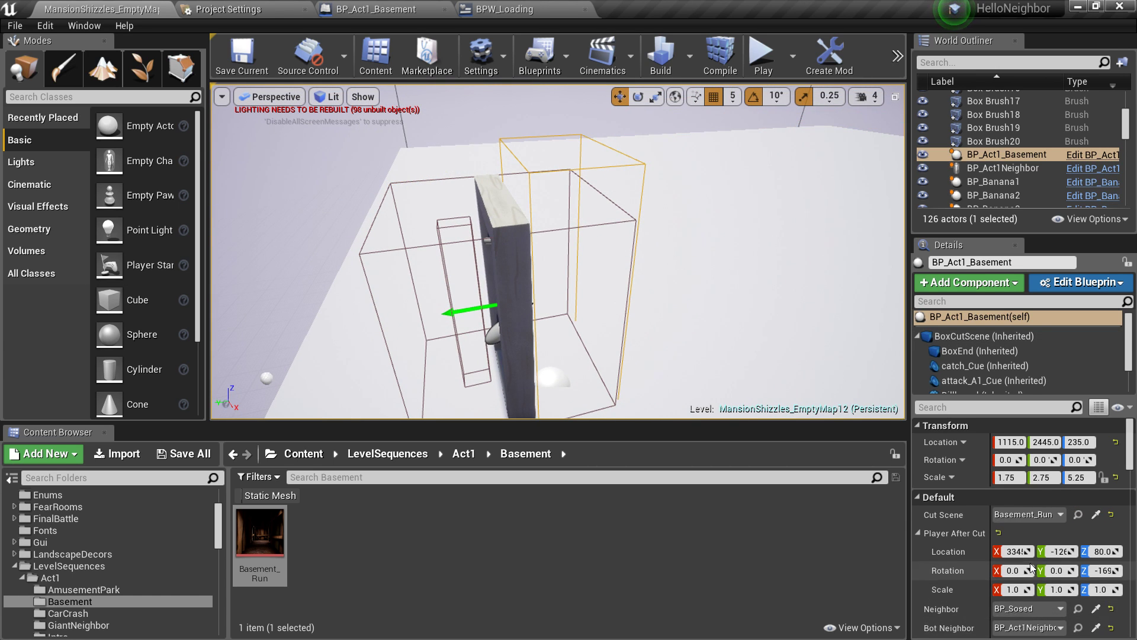
scroll(1029, 563, down, 3)
scroll(1029, 562, down, 2)
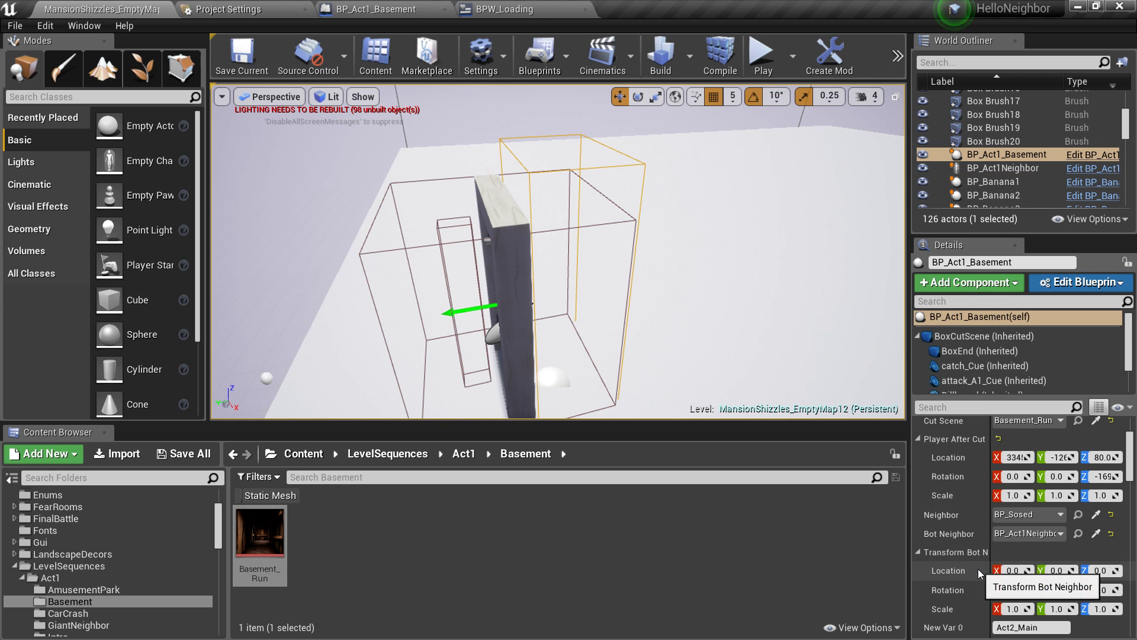
right_click(978, 568)
click(1003, 599)
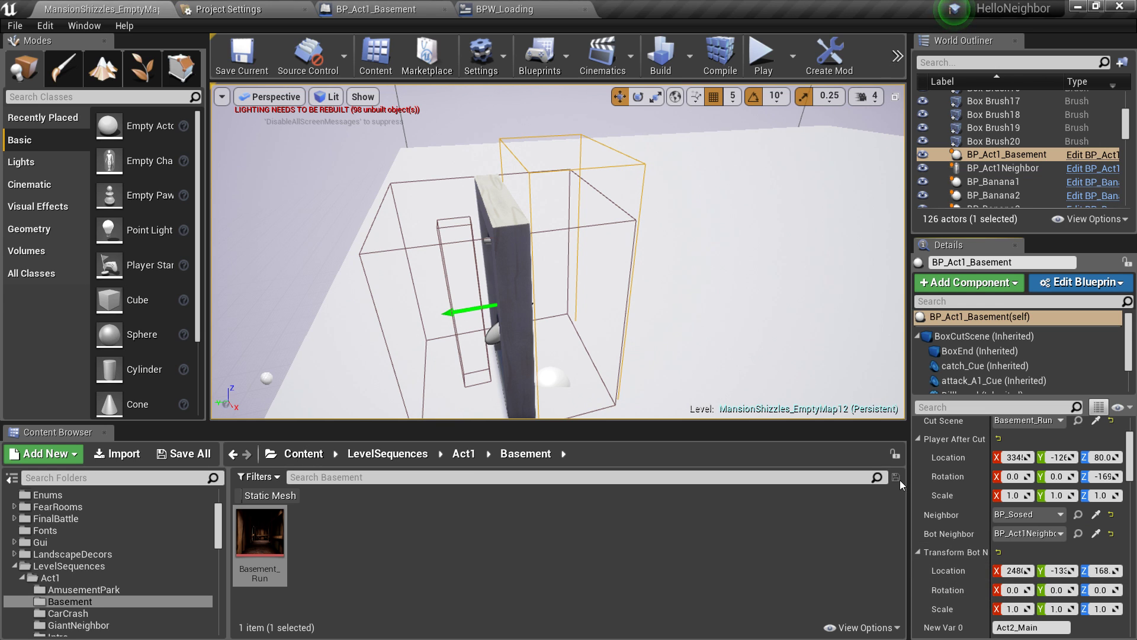
scroll(959, 538, down, 2)
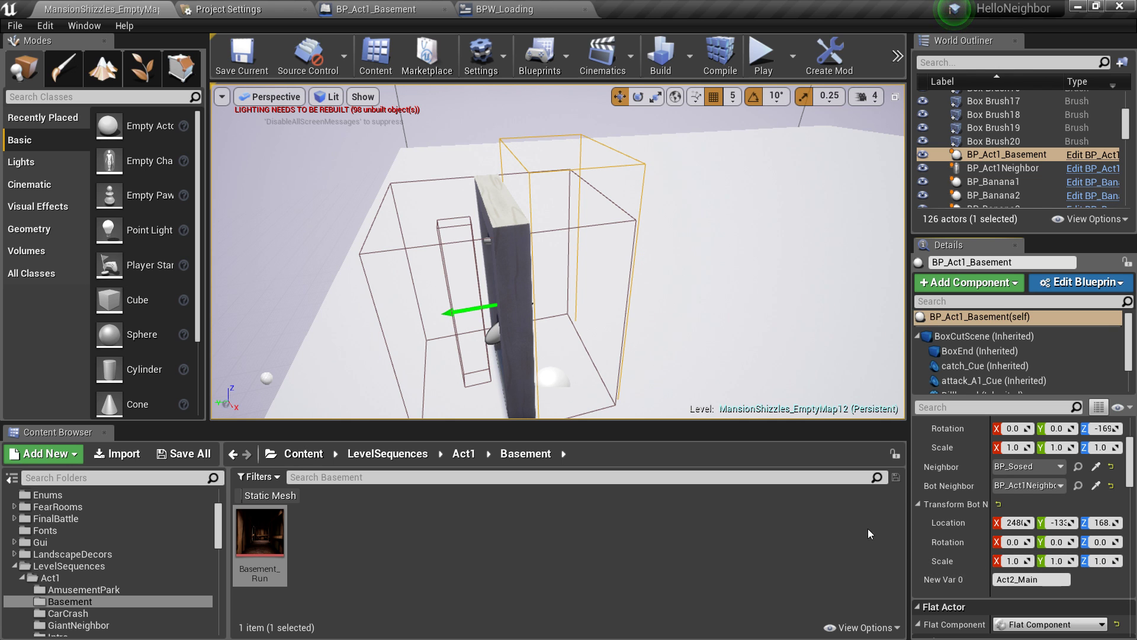
Select BP_Act1Neighbor on the platform and add five elements to its Points array
right_drag(558, 251, 588, 257)
key(d)
click(589, 224)
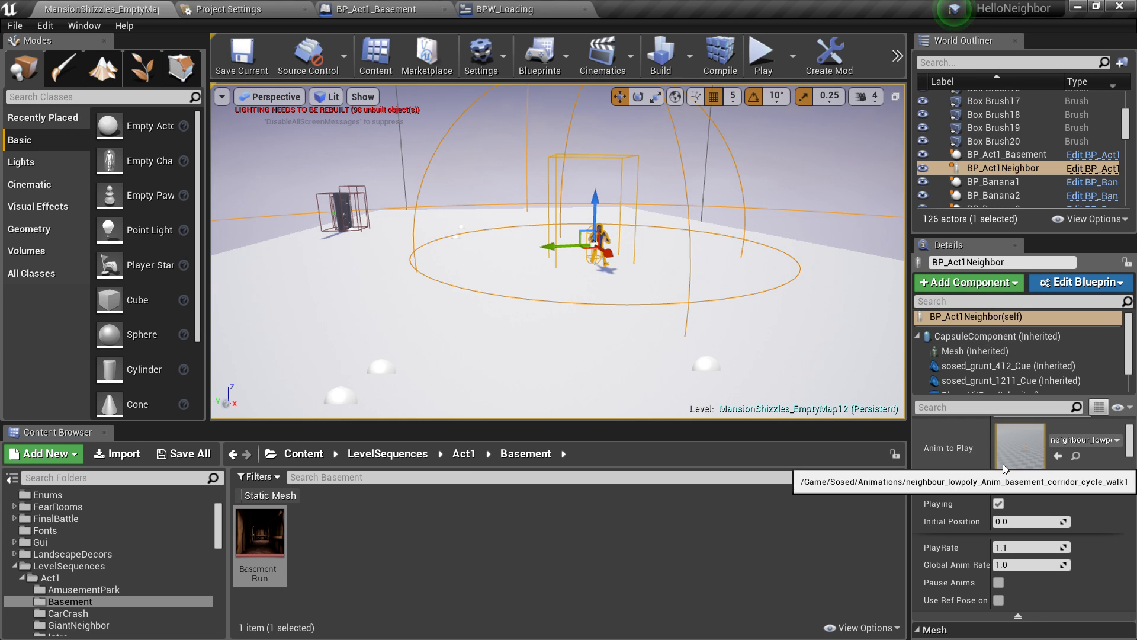
scroll(1004, 464, down, 5)
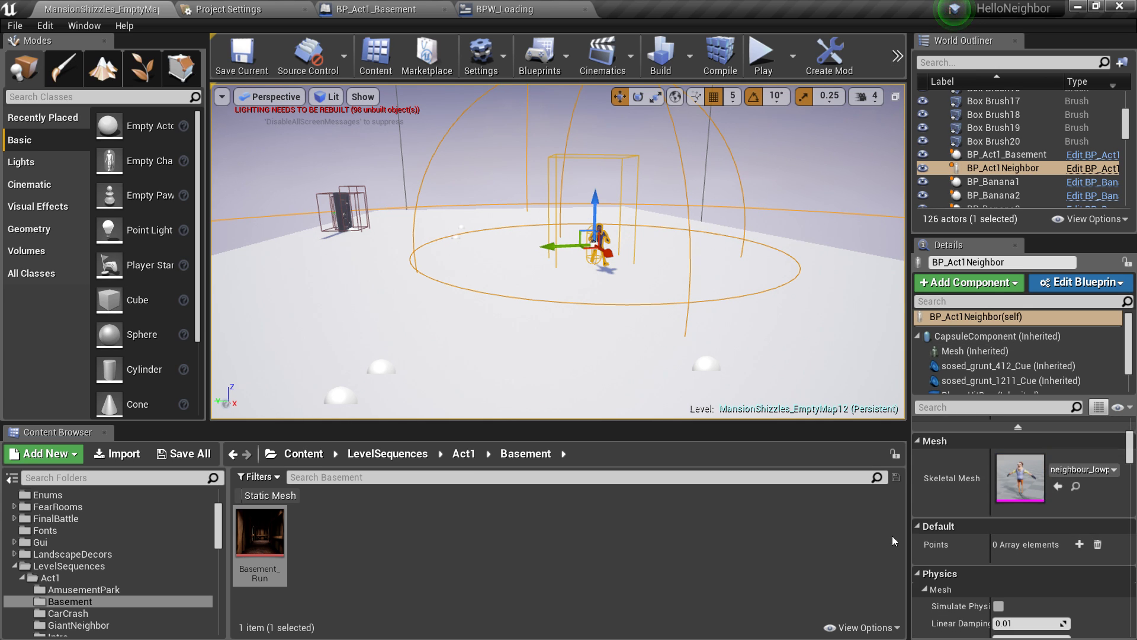
click(1080, 544)
click(1080, 544)
click(1080, 544)
click(1080, 543)
click(1080, 544)
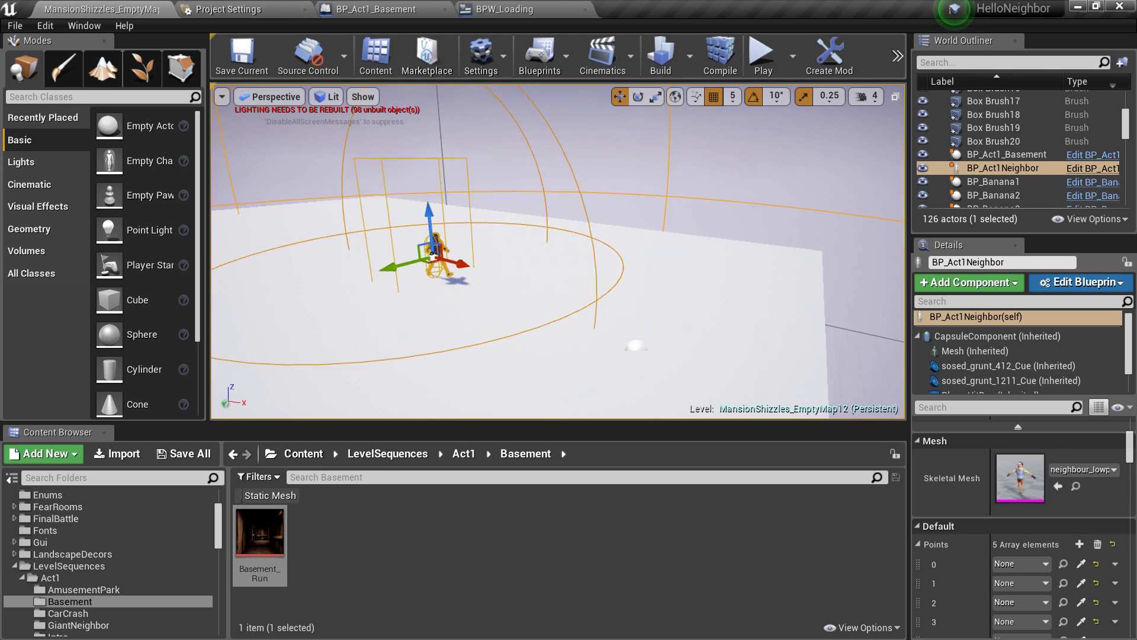
Select Actor2 through Actor6 one after another to examine where each path point lies on the platform
right_drag(574, 345, 569, 345)
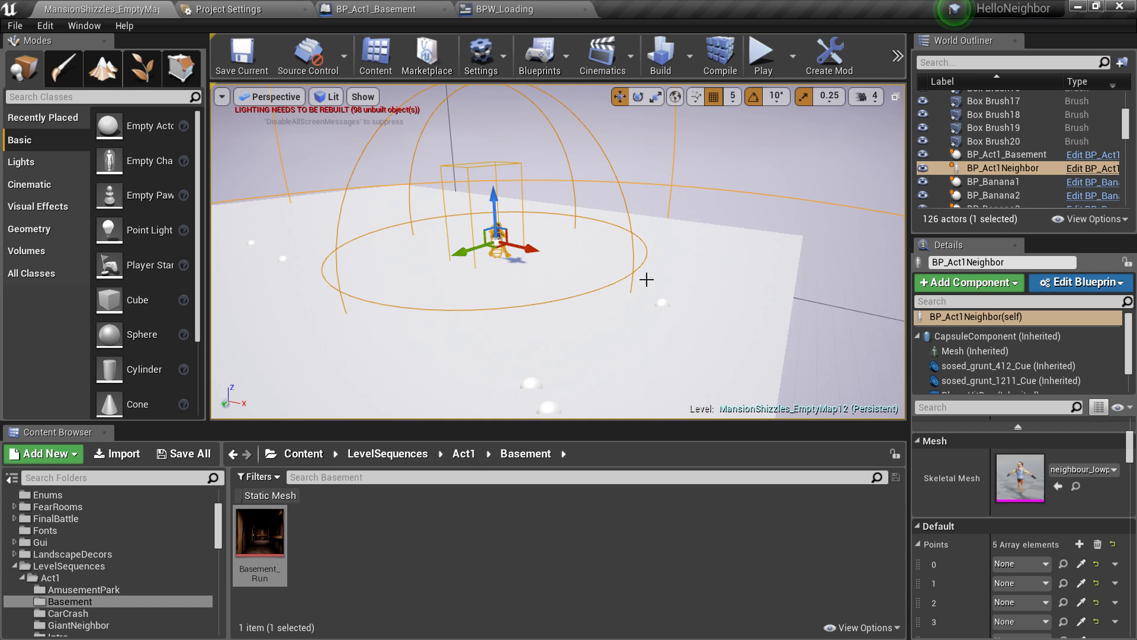
middle_drag(648, 301, 668, 254)
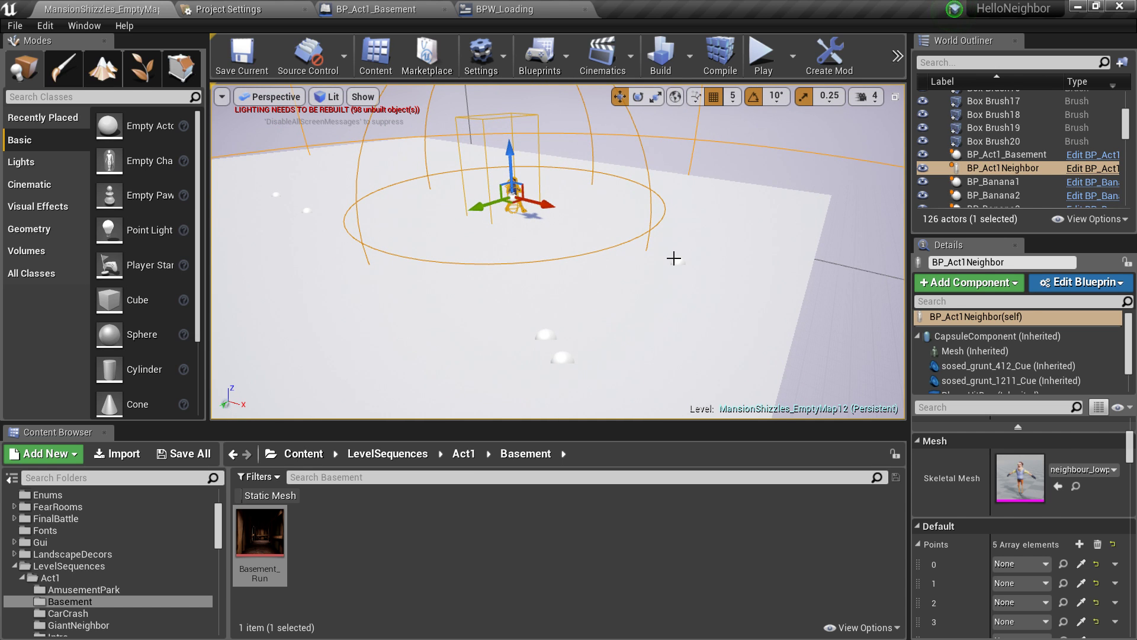
click(673, 258)
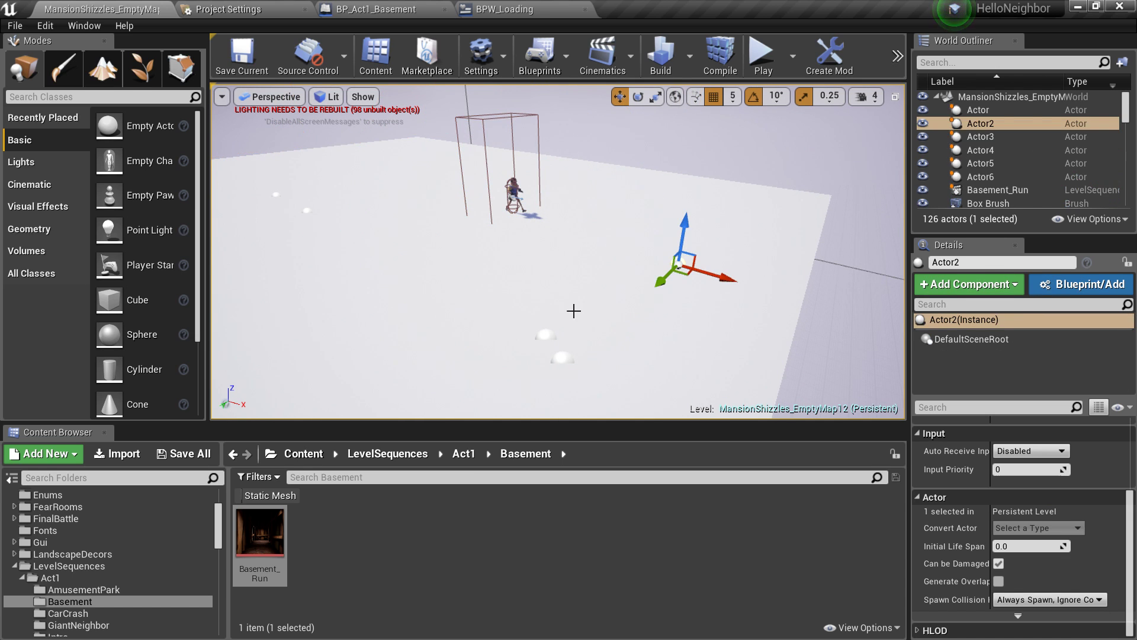
click(547, 336)
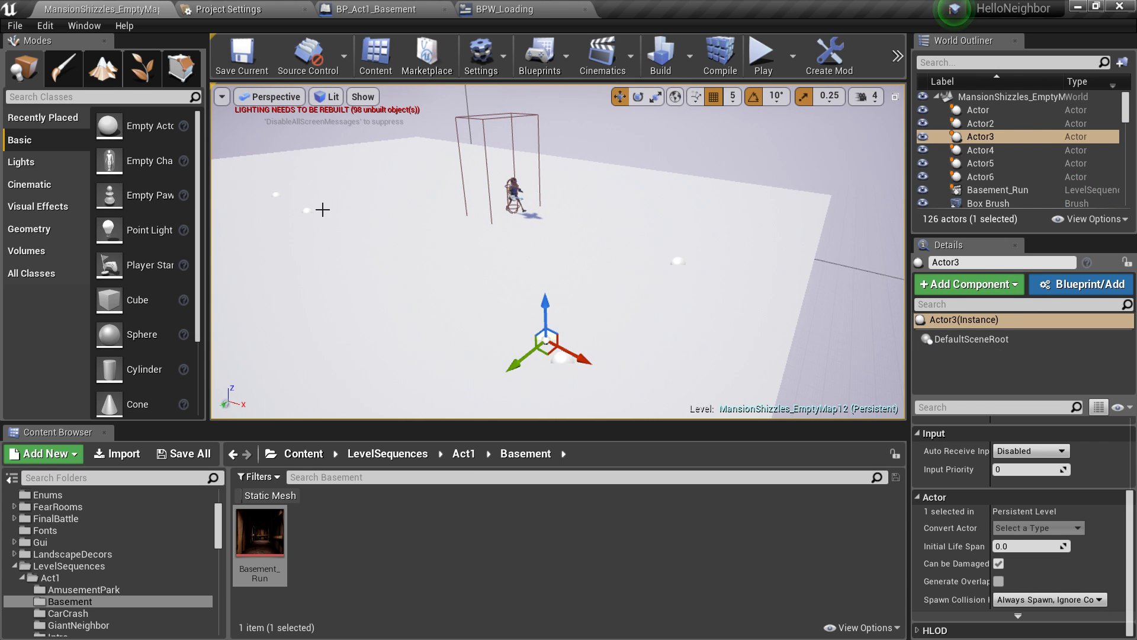
click(275, 198)
click(446, 146)
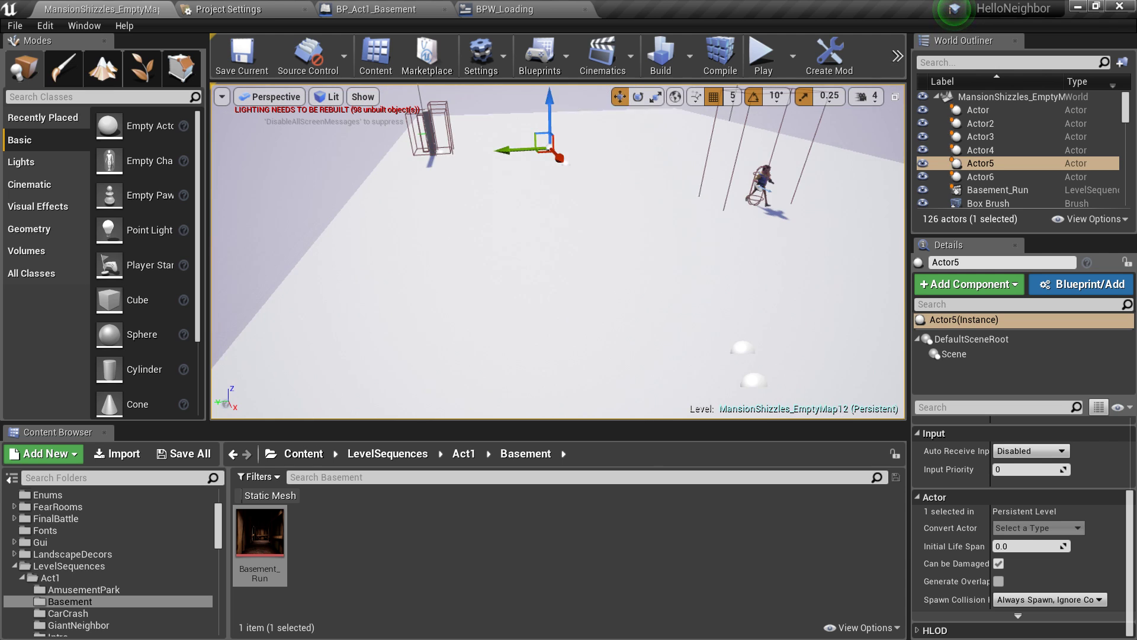
click(454, 166)
right_drag(472, 185, 606, 196)
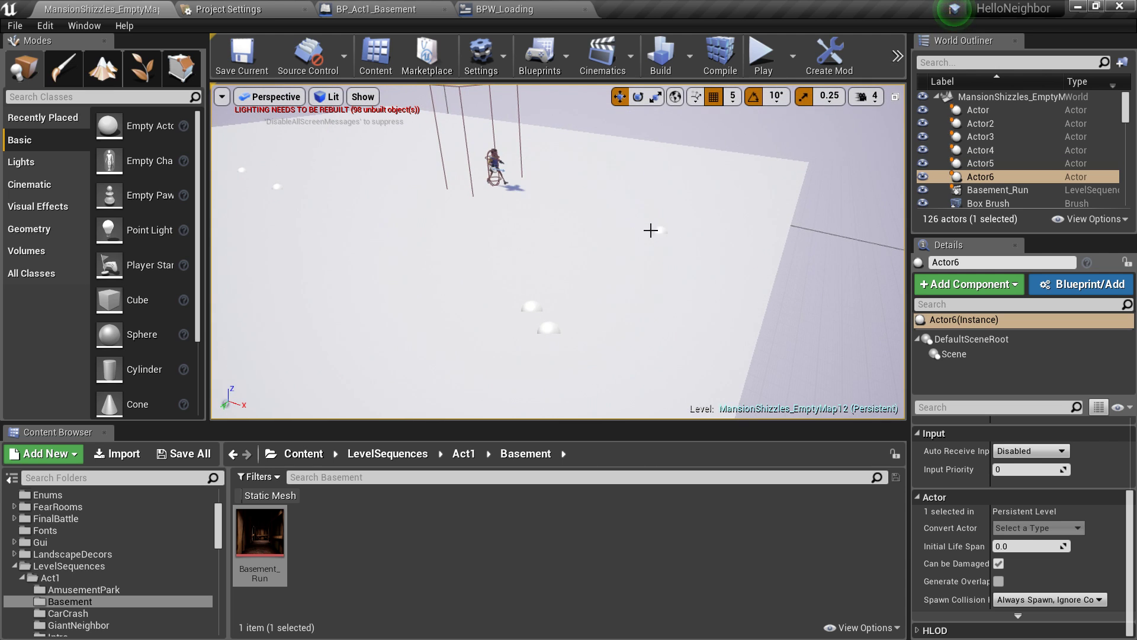
click(978, 124)
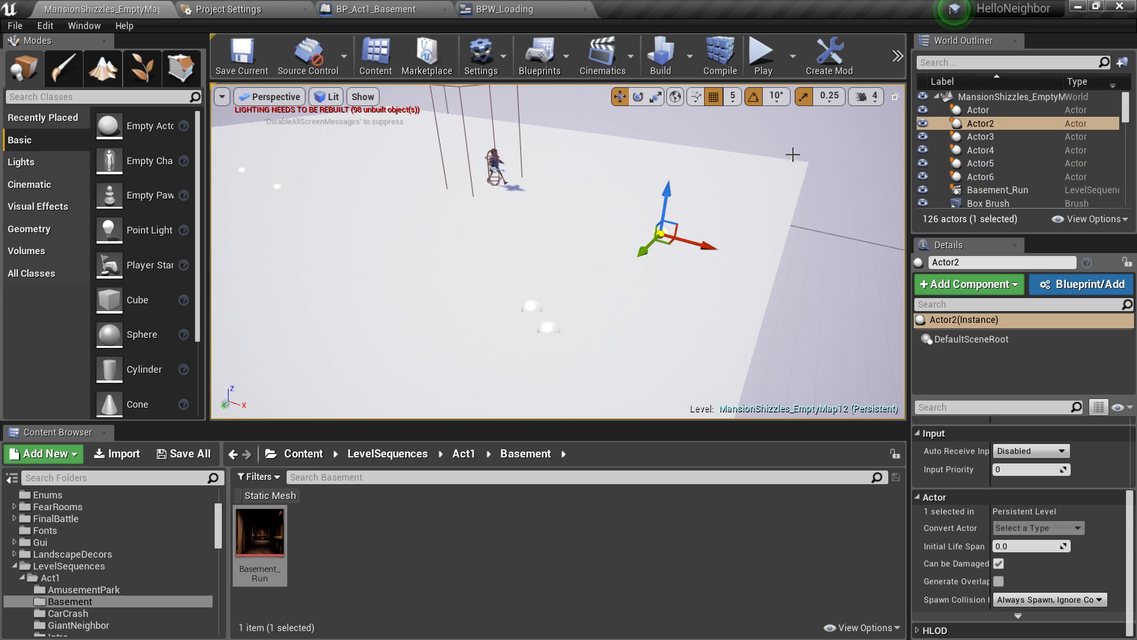
click(979, 139)
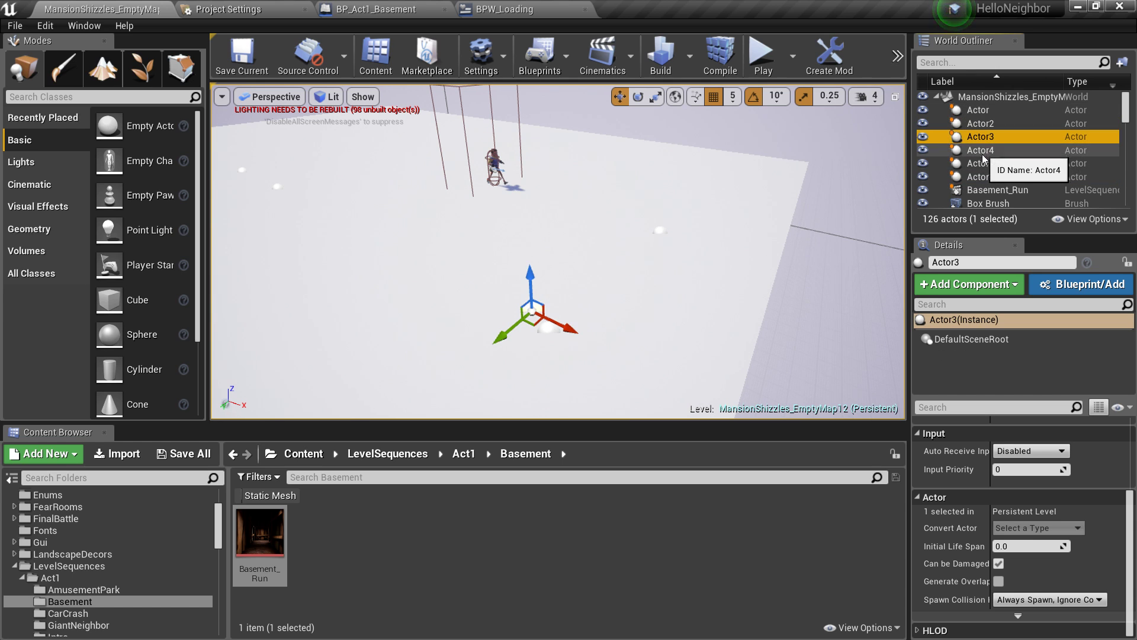
double_click(981, 152)
click(1010, 164)
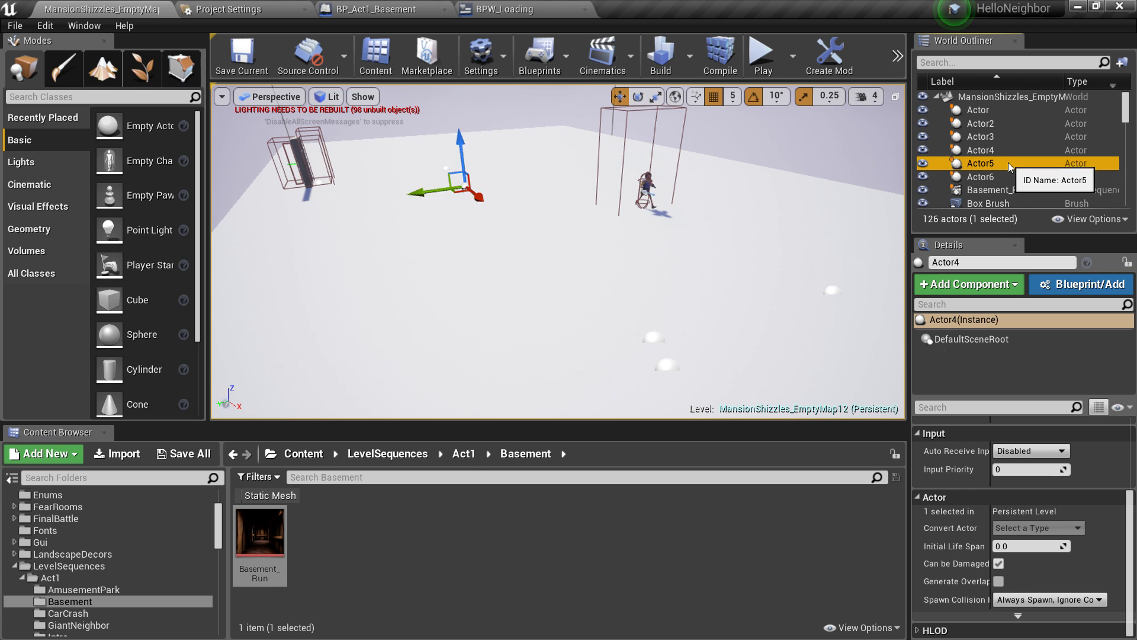
click(1007, 177)
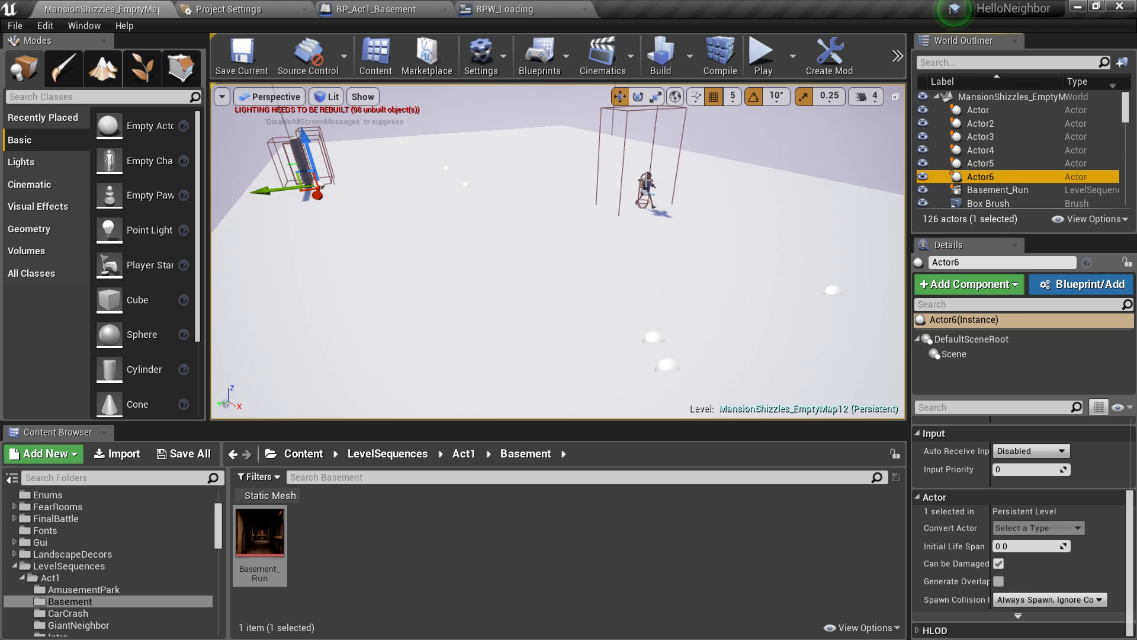
Select BP_Act1Neighbor on the platform and assign Actor2 and Actor3 to elements 0 and 1 of its Points array
click(645, 181)
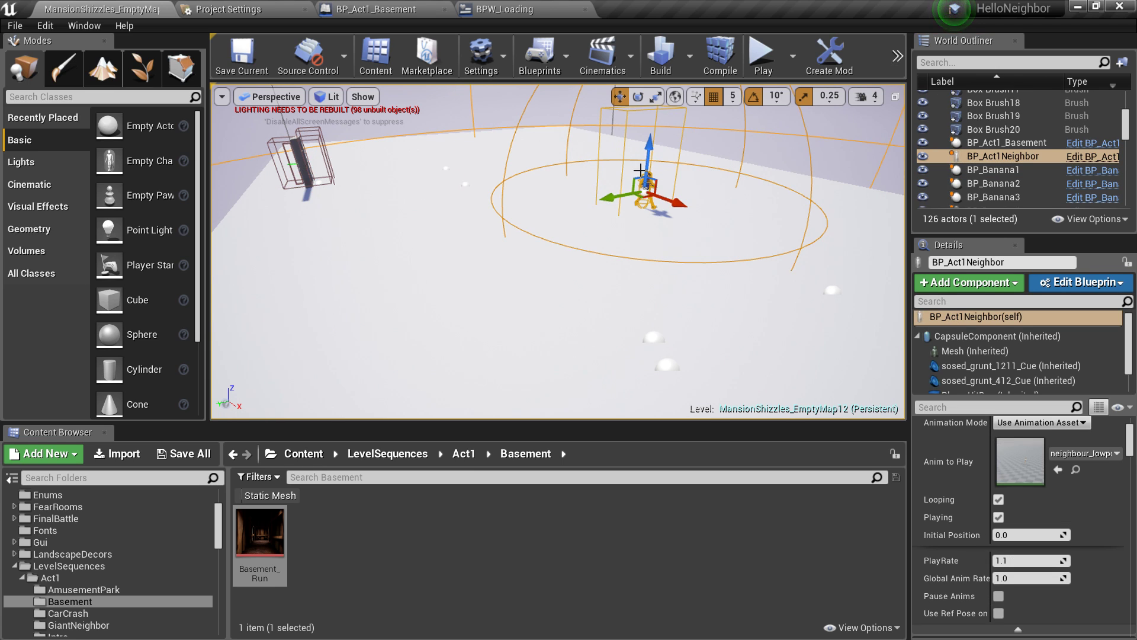
scroll(996, 541, down, 3)
scroll(996, 536, down, 5)
click(1019, 482)
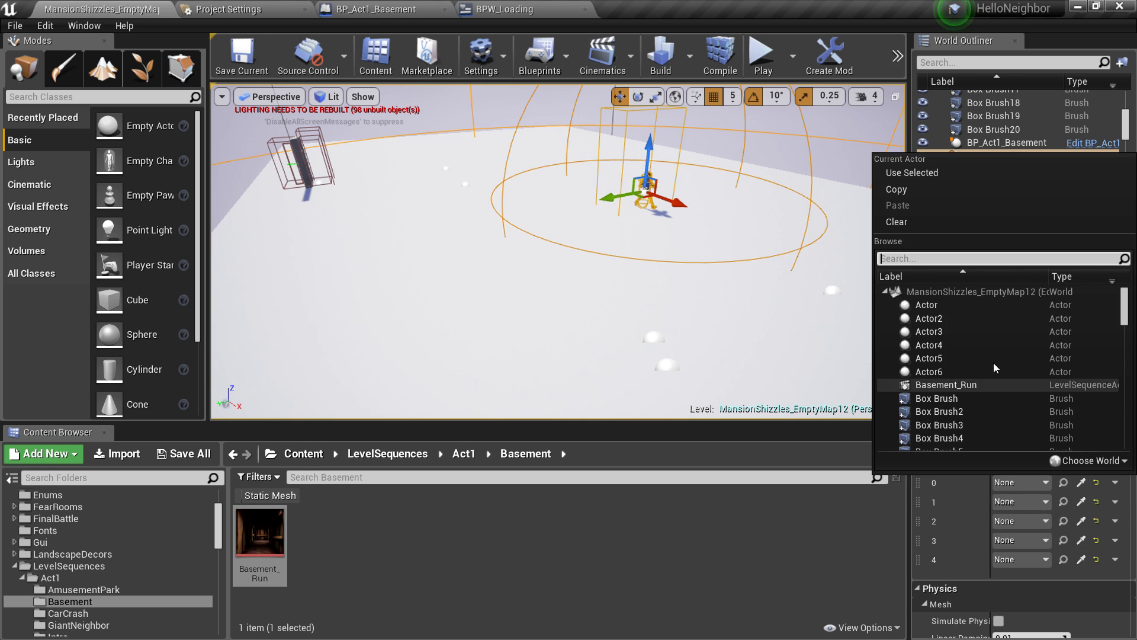
click(948, 319)
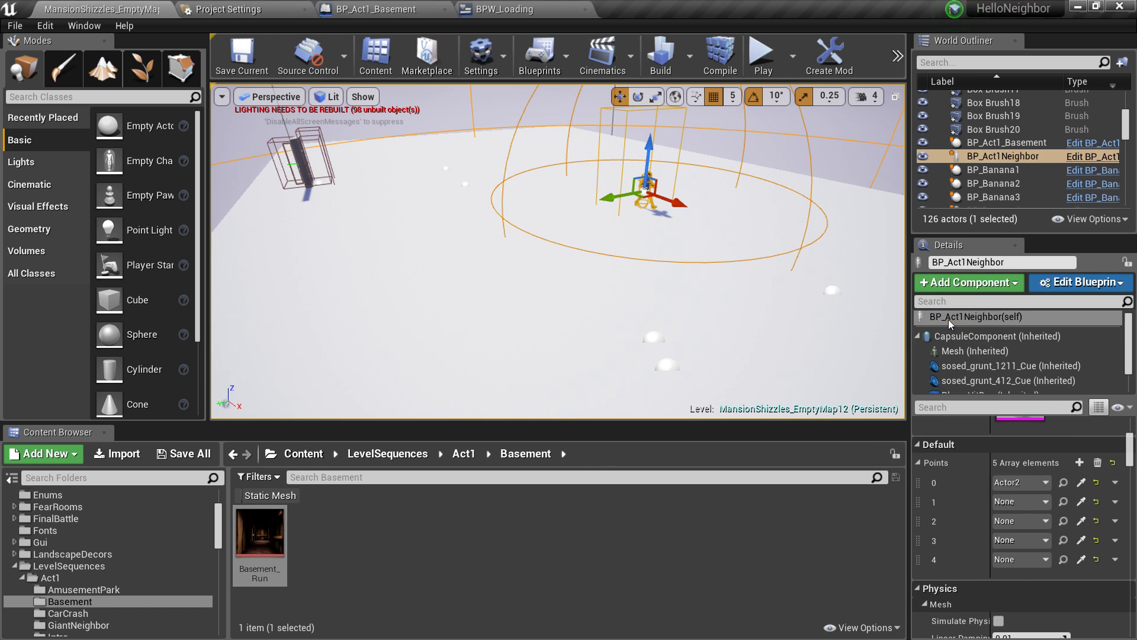
click(1036, 504)
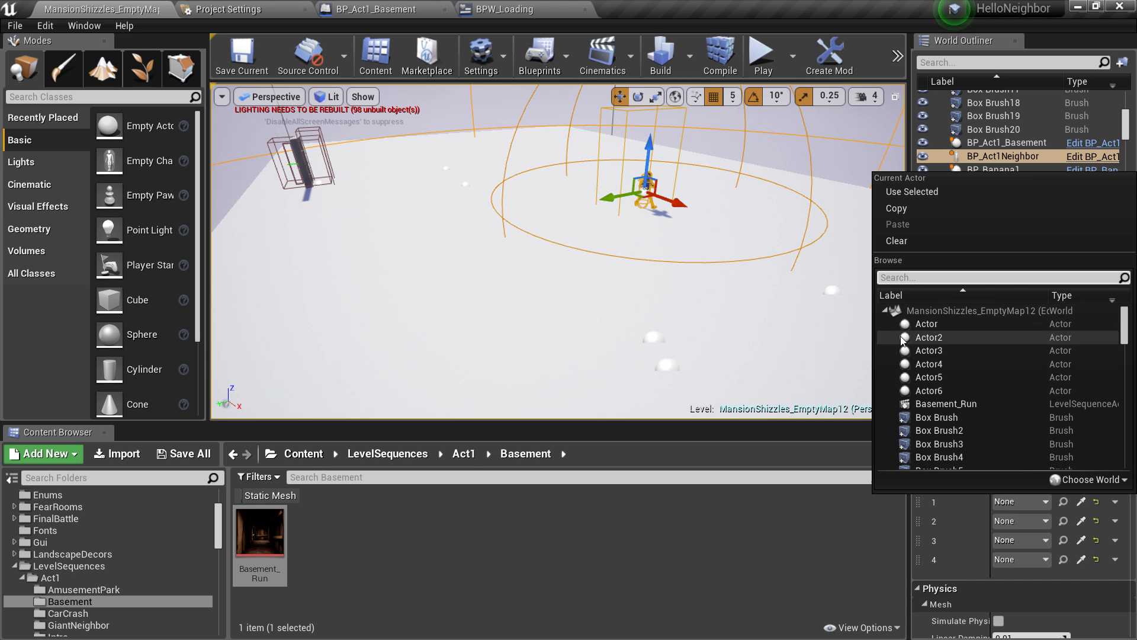
click(938, 350)
Assign Actor4, Actor5 and Actor6 to elements 2, 3 and 4 of the Points array and save the map
click(1027, 521)
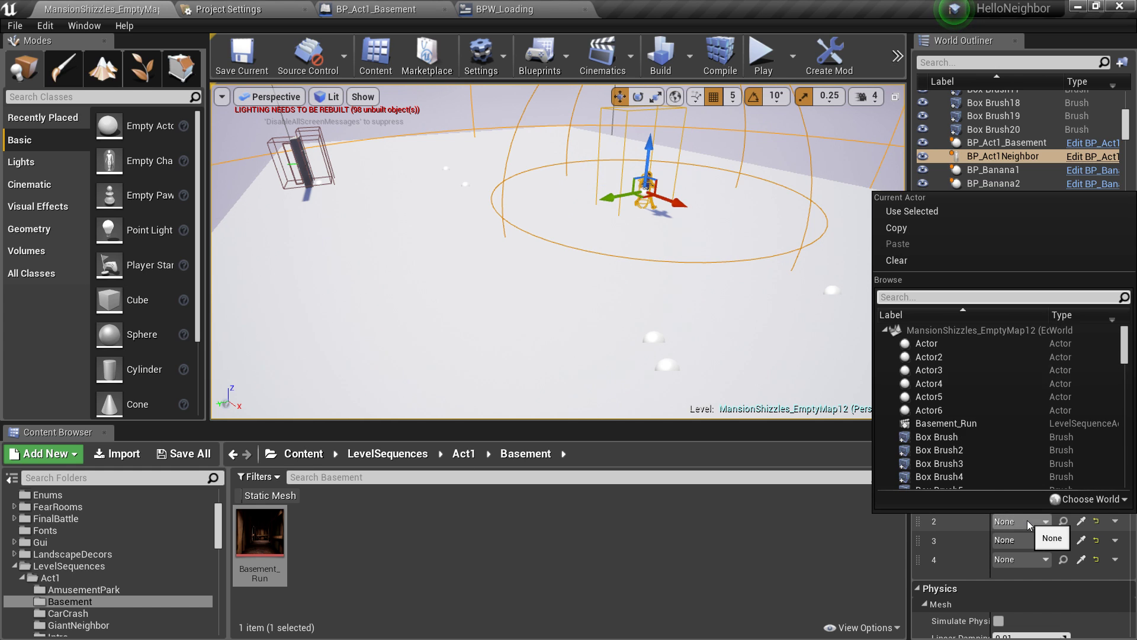
click(934, 384)
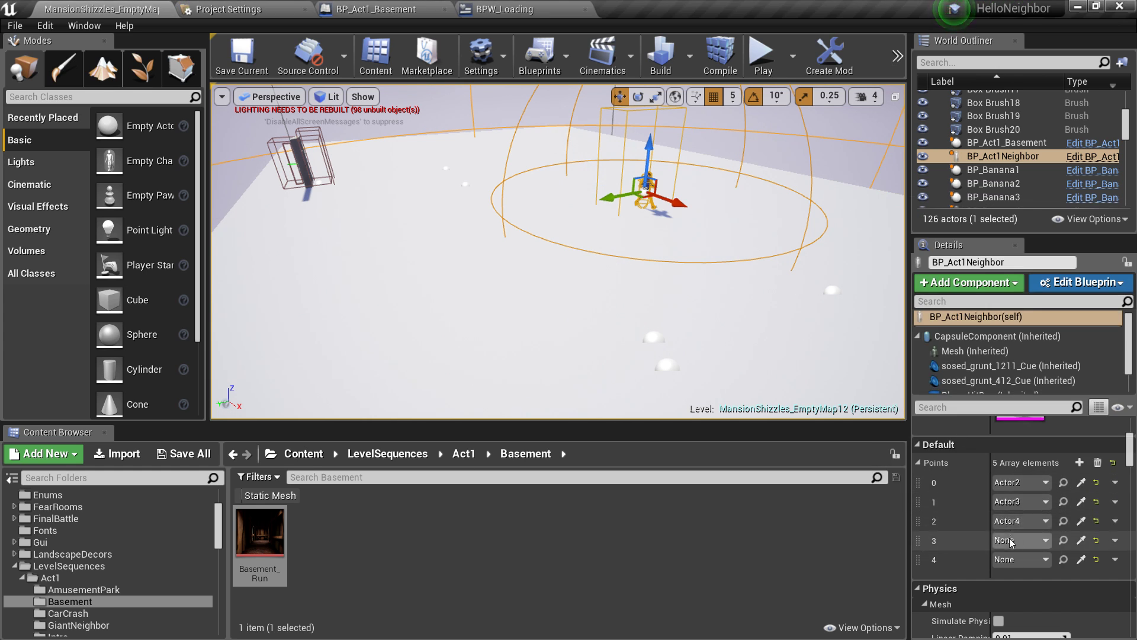
click(1011, 537)
click(948, 415)
click(1033, 559)
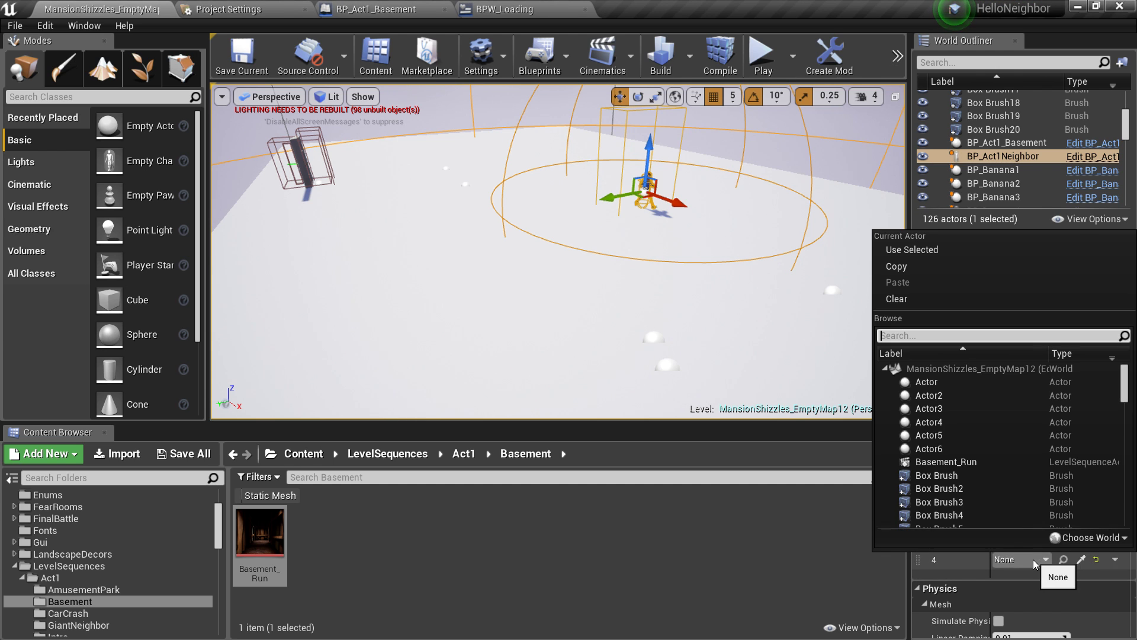
click(972, 449)
right_drag(671, 306, 671, 306)
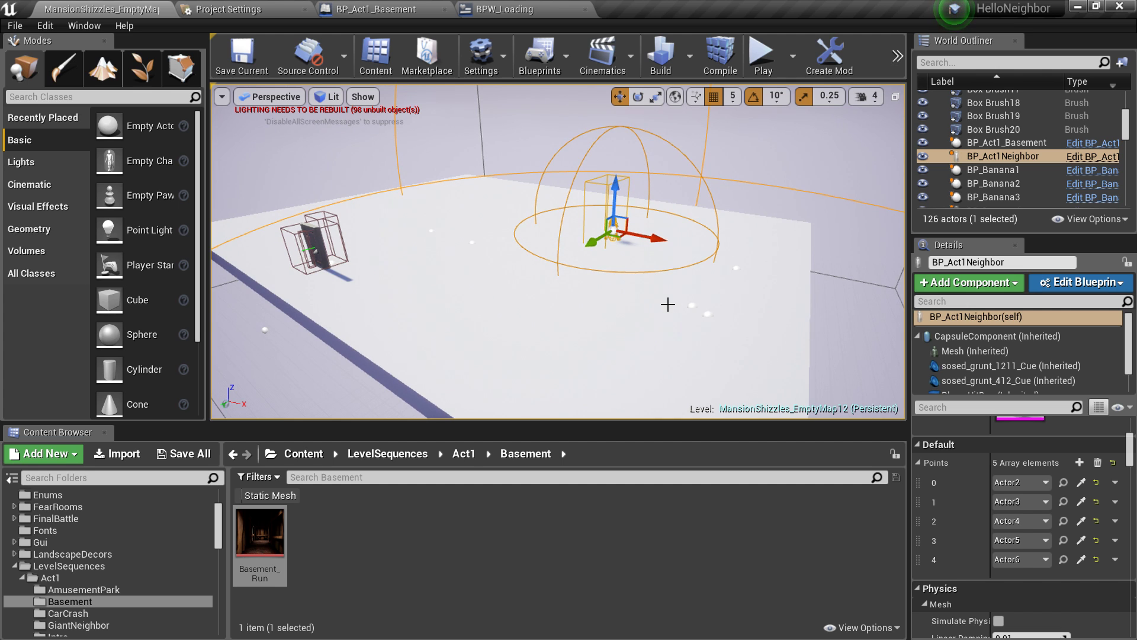
key(ctrl+s)
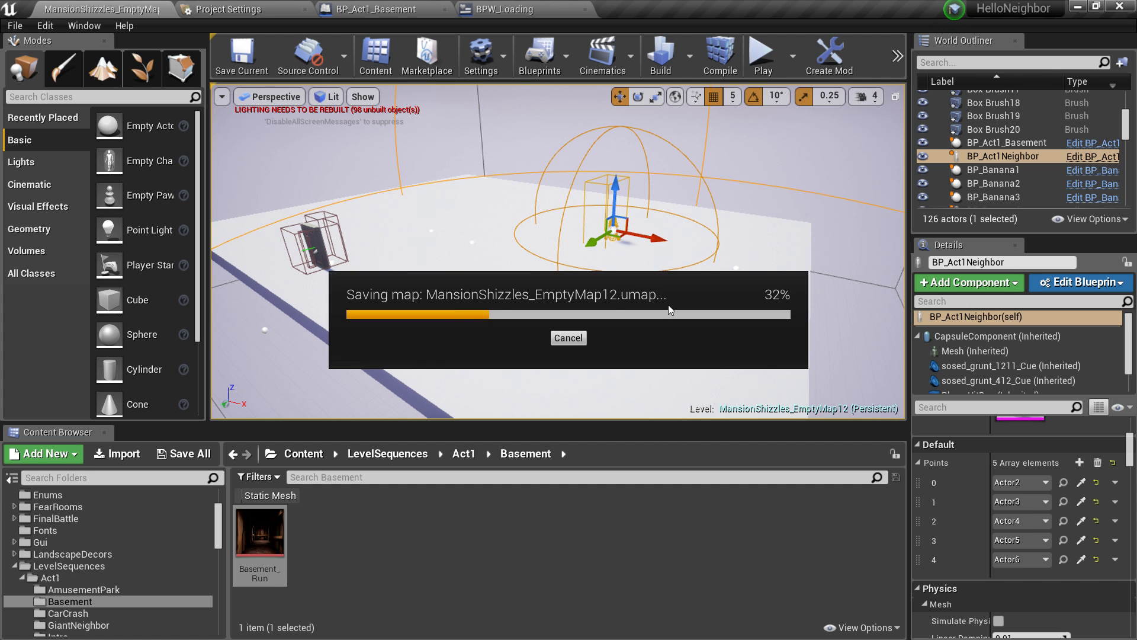
Select BP_Act1_Basement at the door and open it in the Blueprint editor
right_drag(549, 314, 549, 314)
right_drag(585, 280, 585, 281)
click(641, 261)
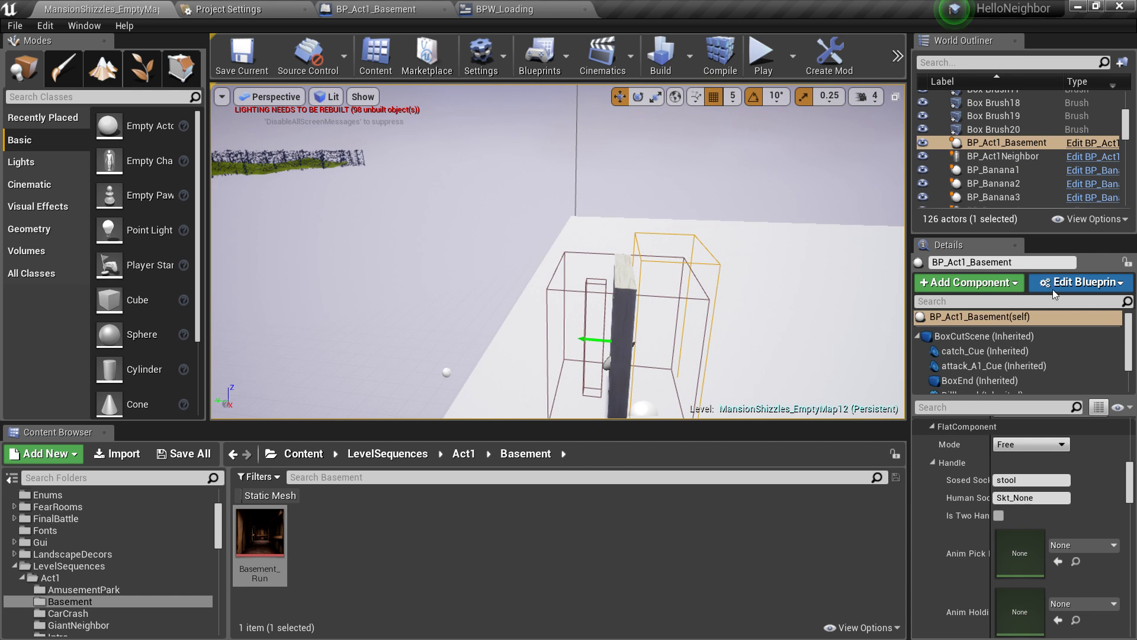
click(1098, 283)
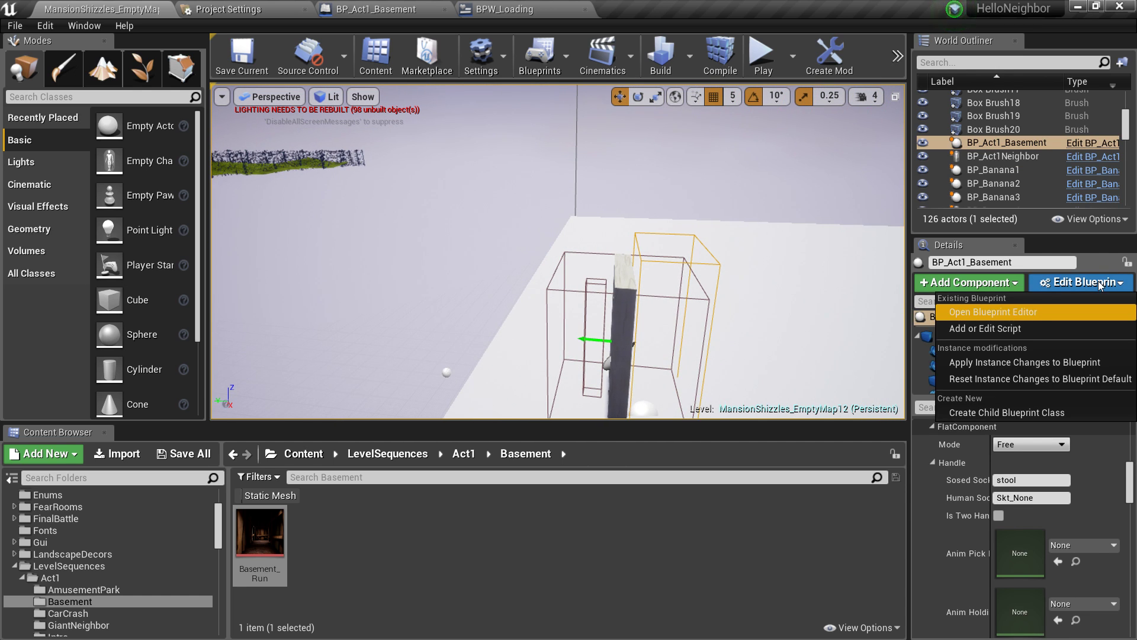
click(982, 315)
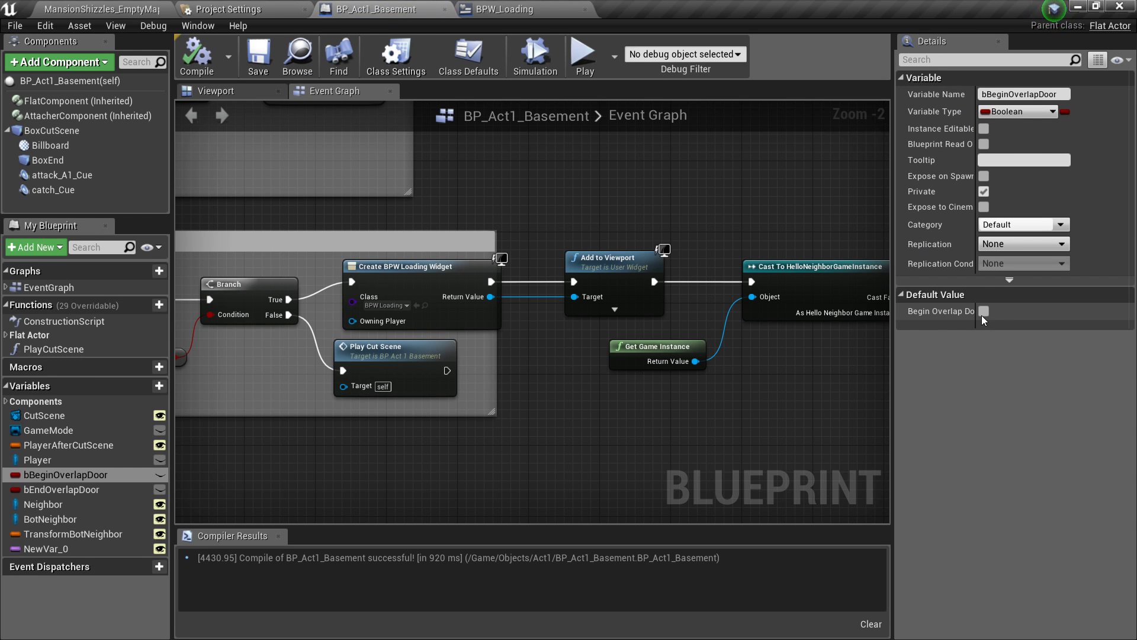
Examine the Begin Overlap Door and End Overlap Door checks after Event Refresh Game Data and compare them with the trigger boxes in the level
scroll(576, 391, down, 5)
scroll(363, 372, up, 7)
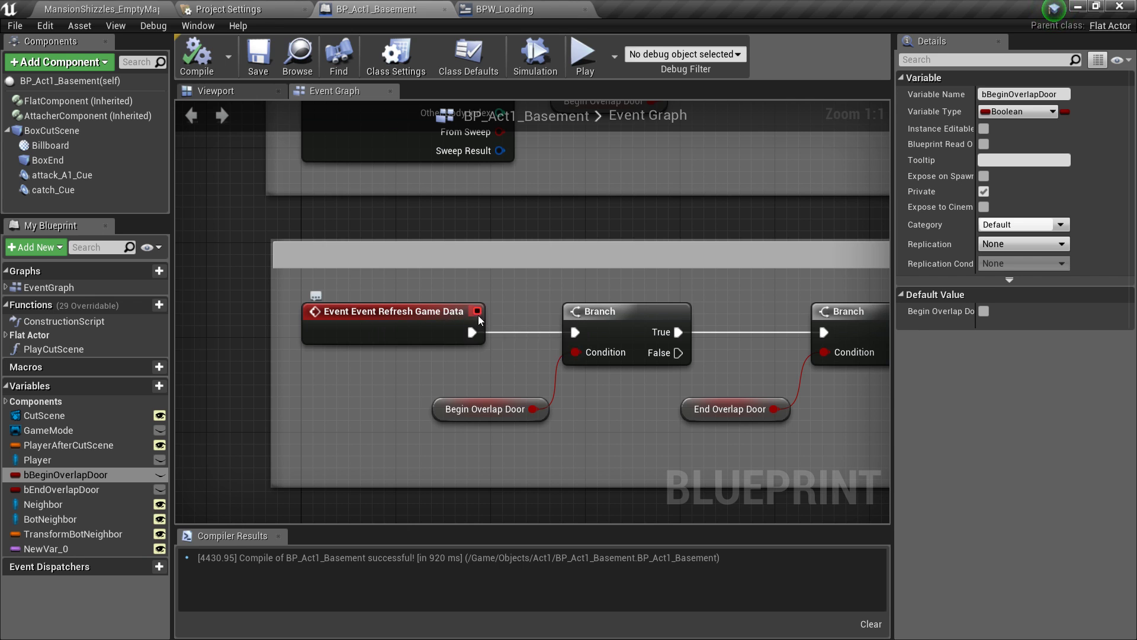
right_drag(396, 341, 335, 319)
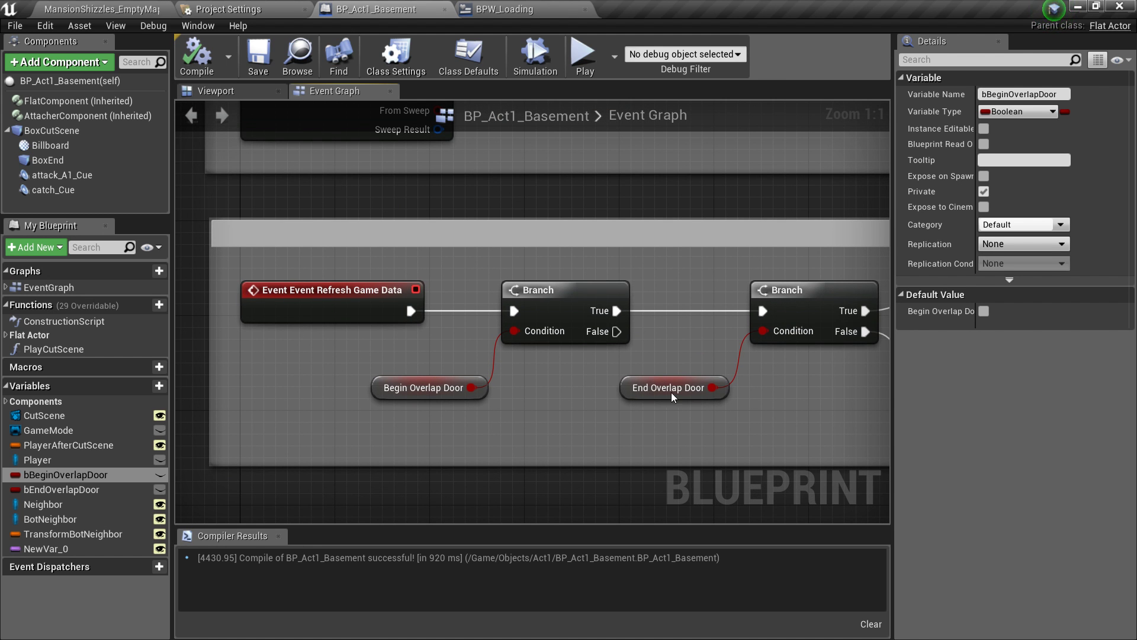
right_drag(673, 397, 484, 311)
right_drag(308, 243, 359, 289)
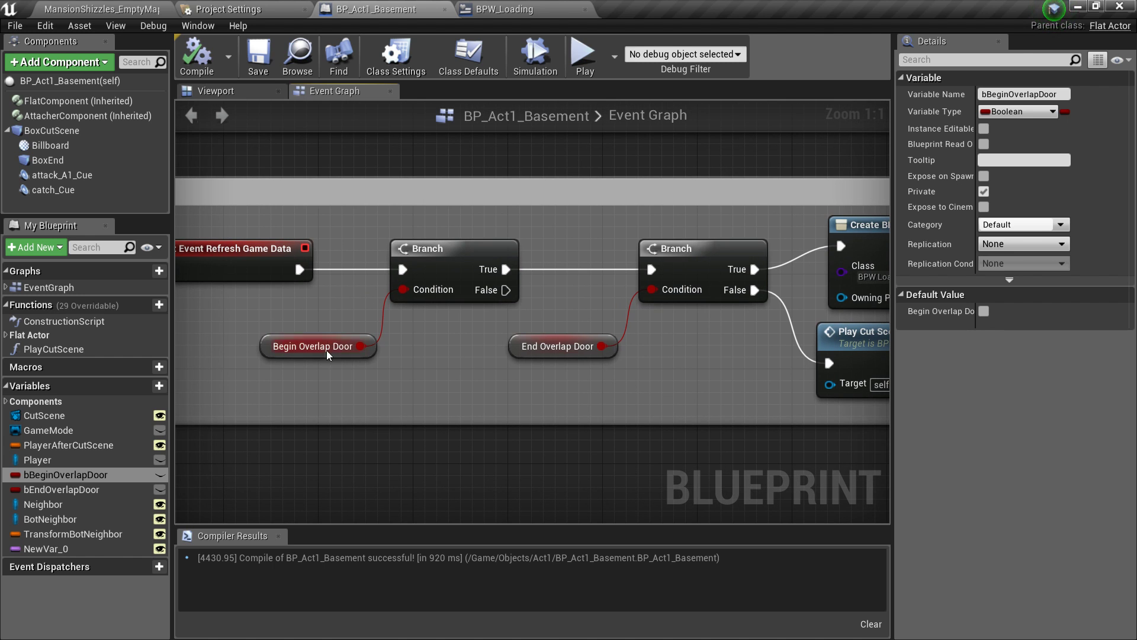
right_drag(371, 340, 448, 370)
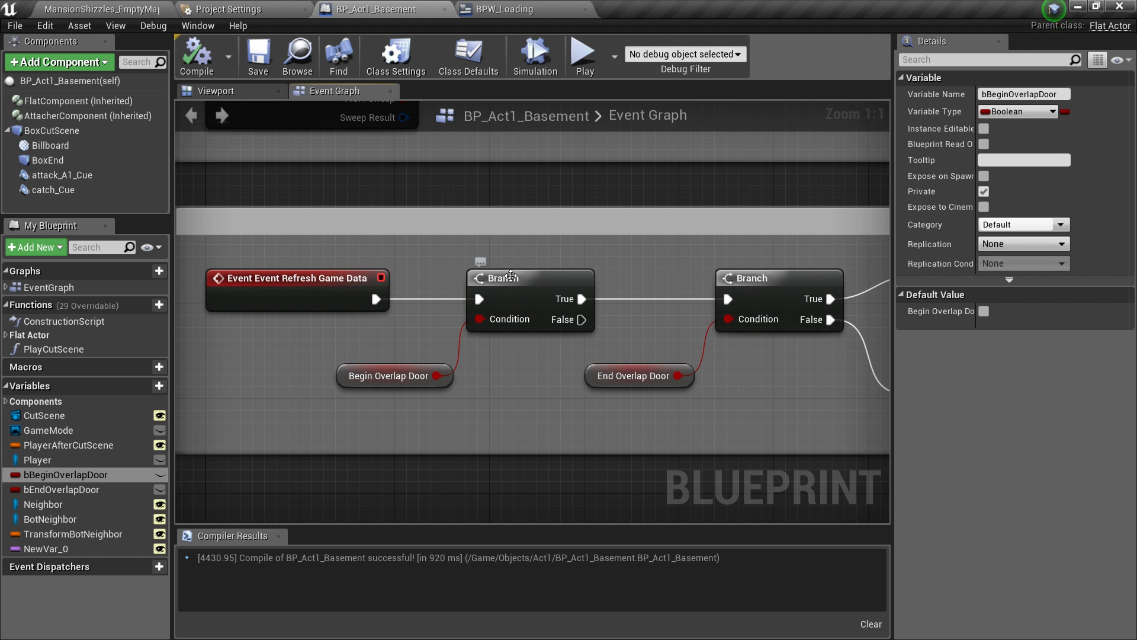
click(152, 9)
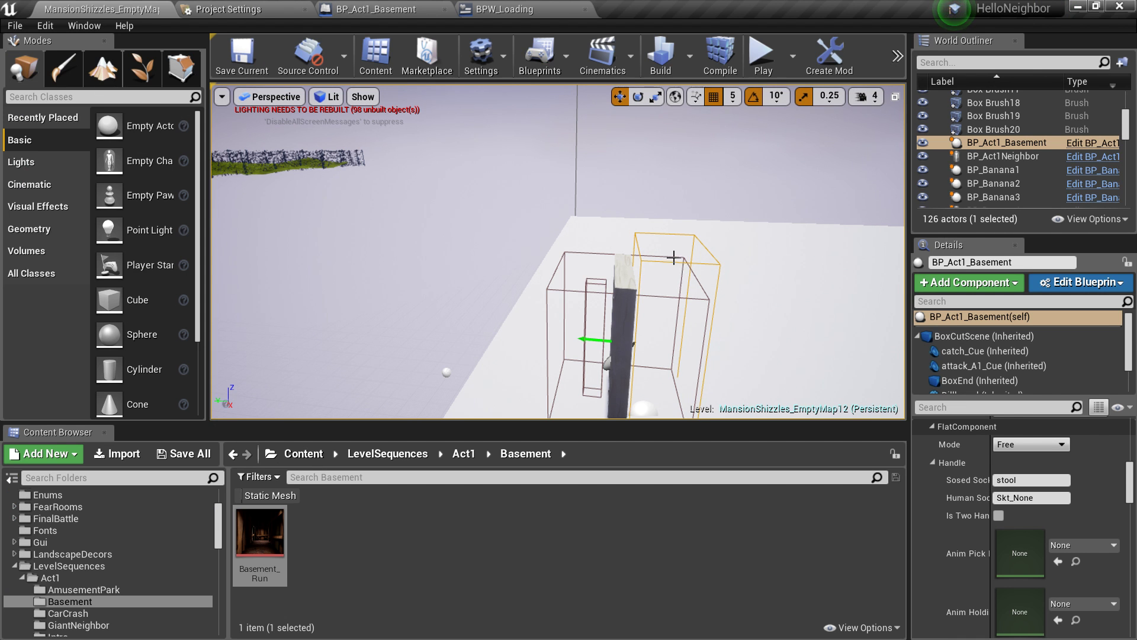
right_drag(655, 238, 654, 261)
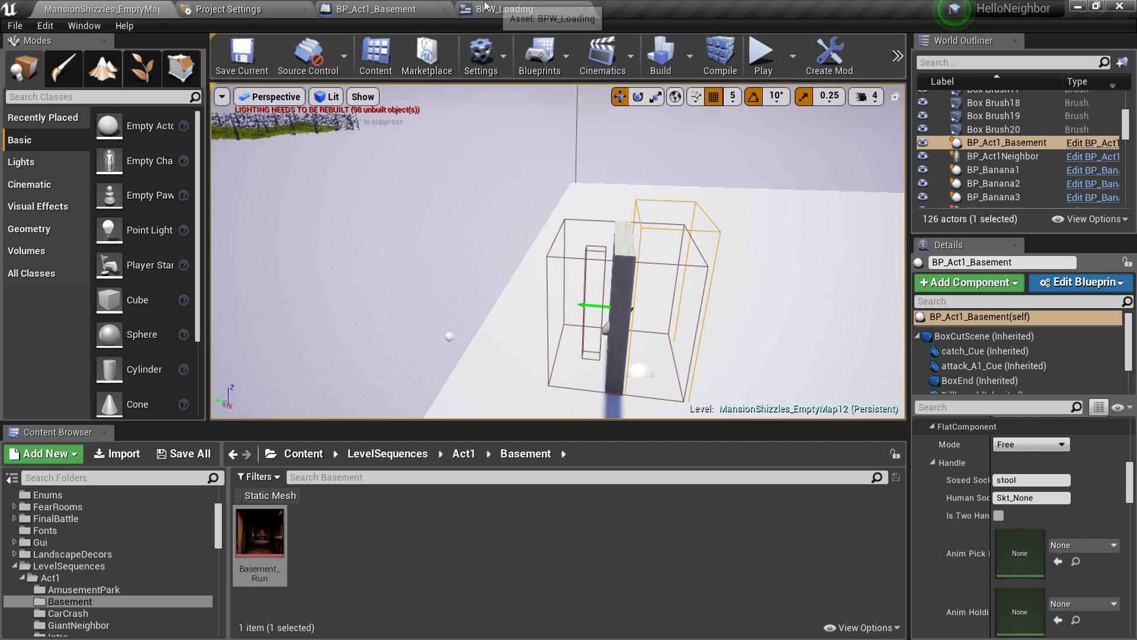
Return to the BP_Act1_Basement graph and follow the End Overlap Door branch to Create BPW Loading Widget and Play Cut Scene
click(391, 9)
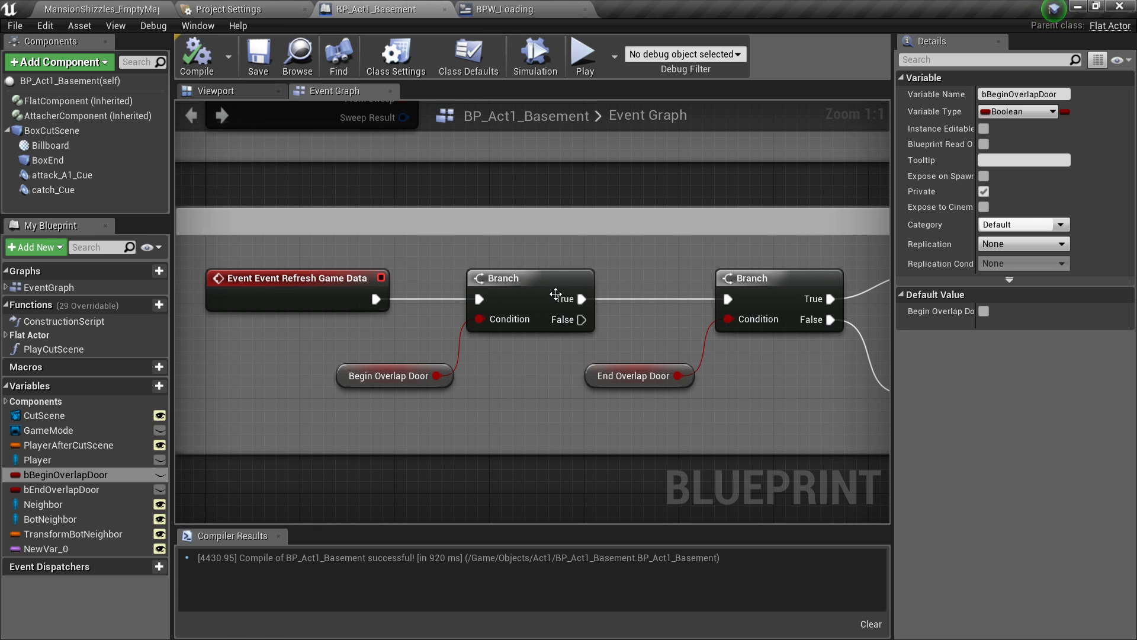
right_drag(540, 321, 440, 299)
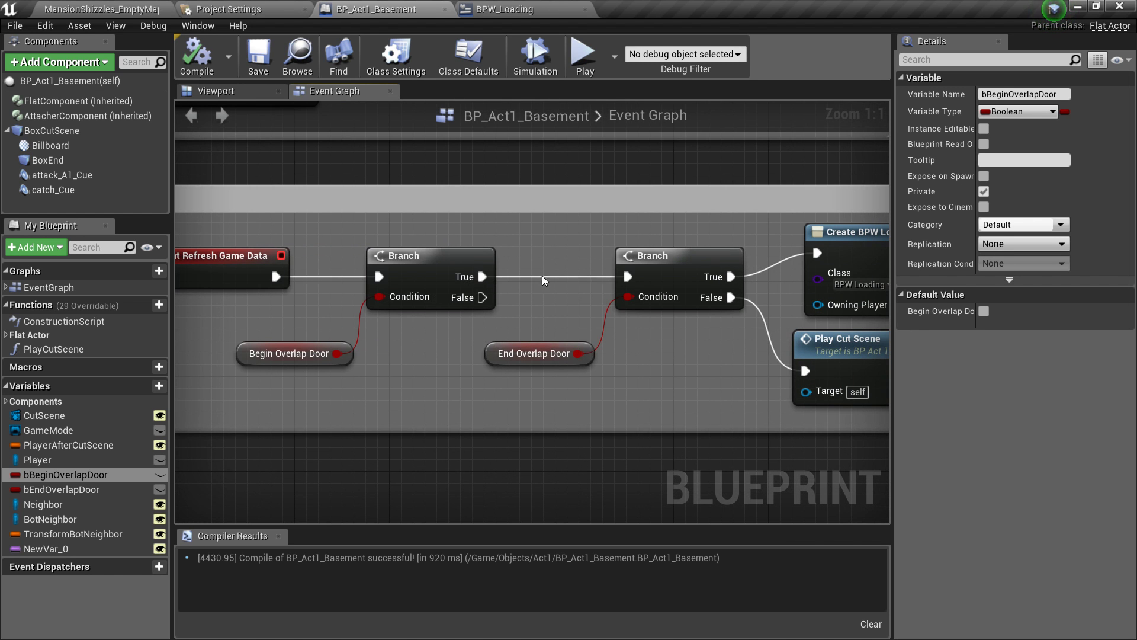
right_drag(517, 281, 445, 276)
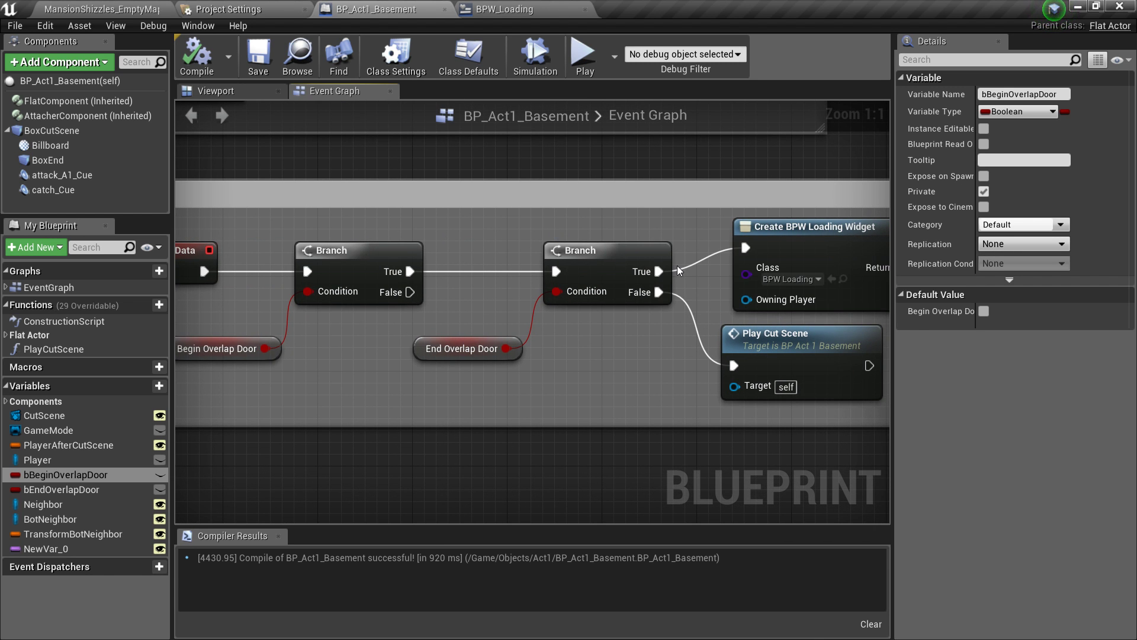
right_drag(680, 270, 623, 266)
right_drag(482, 328, 521, 328)
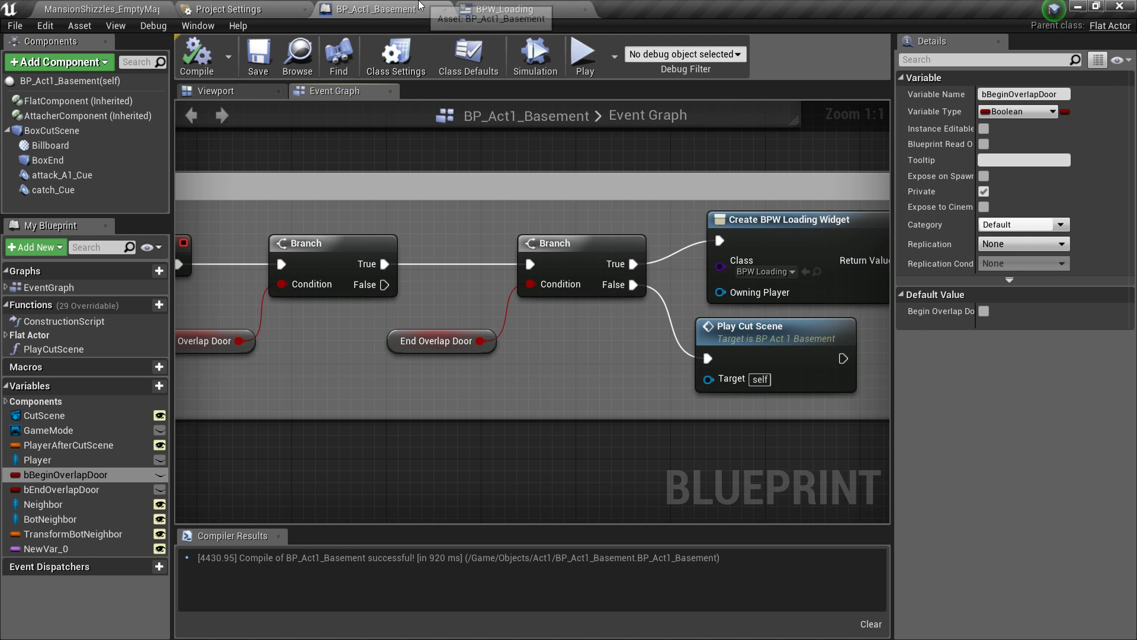
right_drag(430, 322, 484, 363)
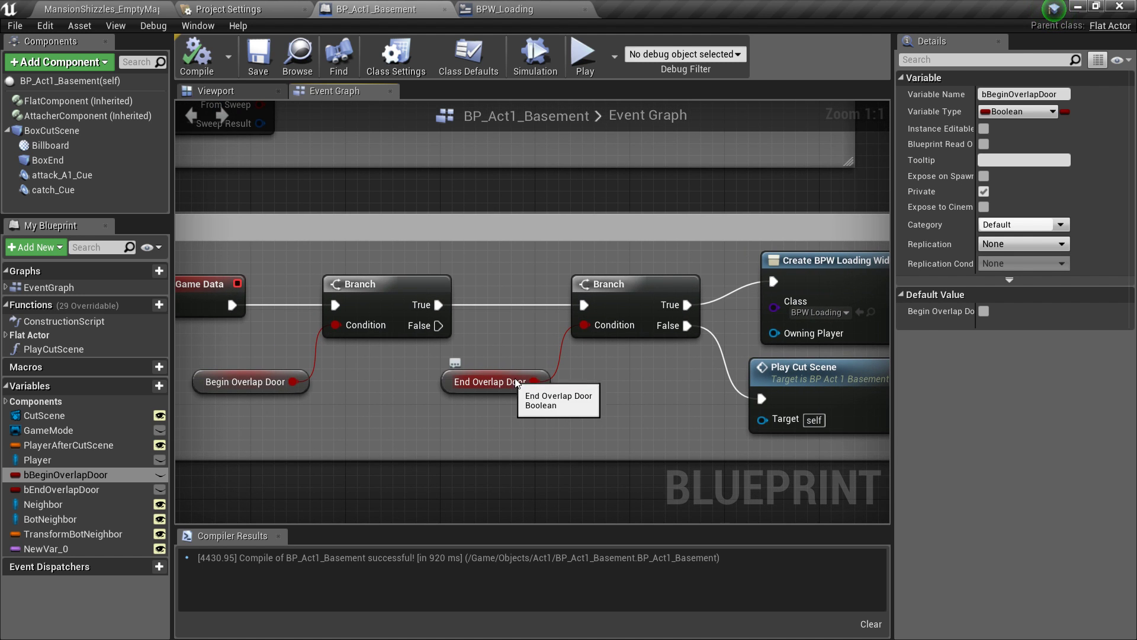
Examine the Begin Overlap events of BoxEnd and BoxCutScene in the event graph
scroll(516, 382, down, 2)
right_drag(312, 172, 401, 284)
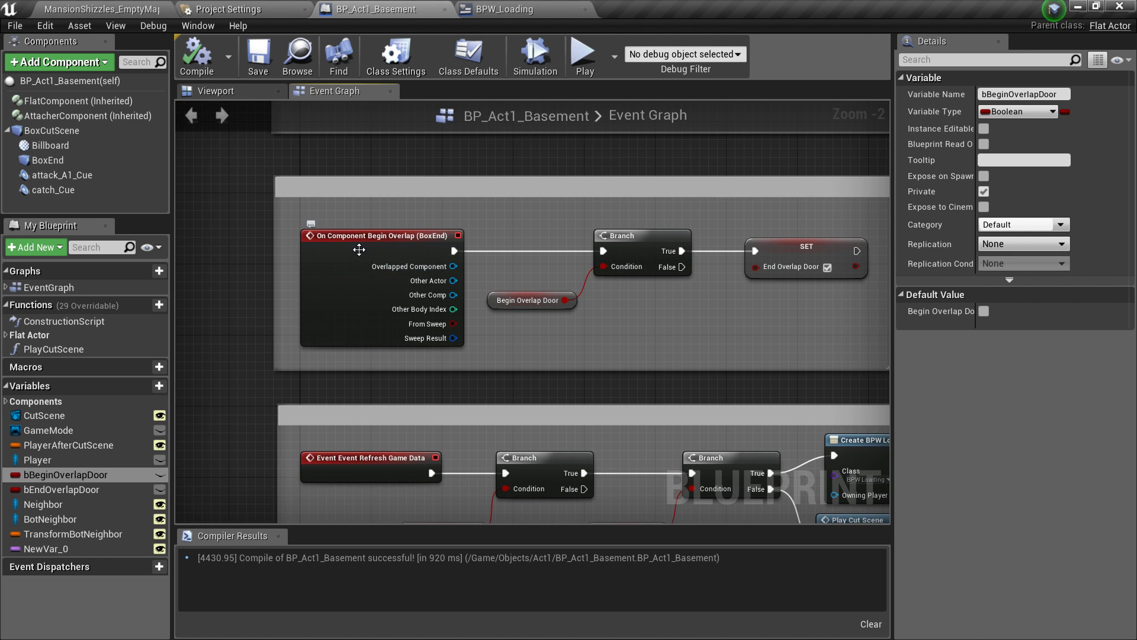
right_drag(460, 236, 527, 403)
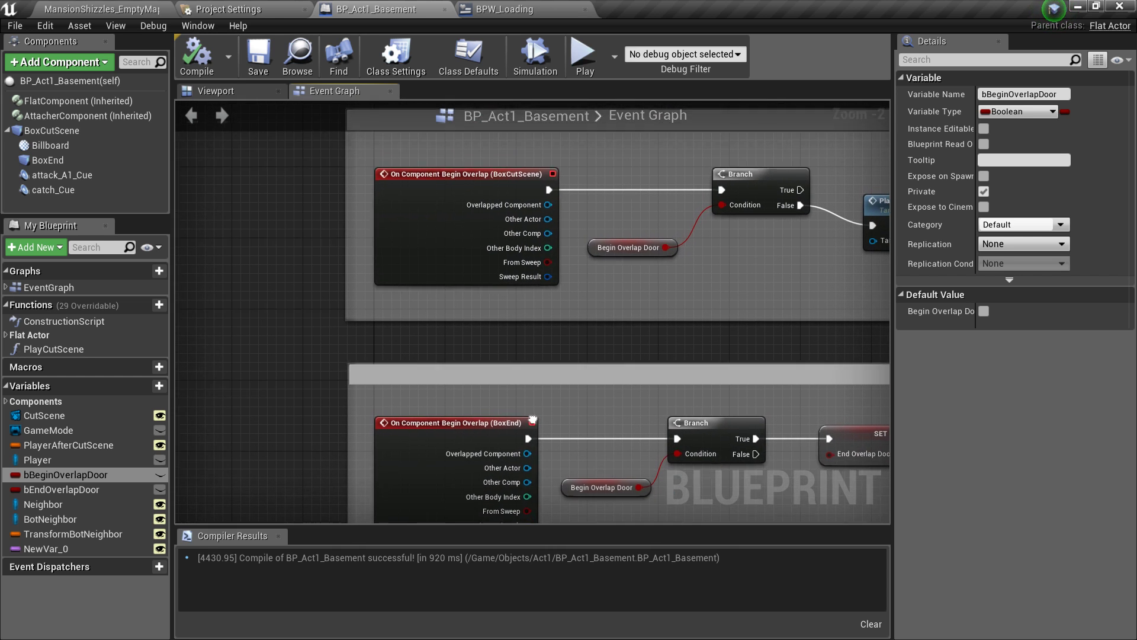
right_drag(556, 340, 494, 197)
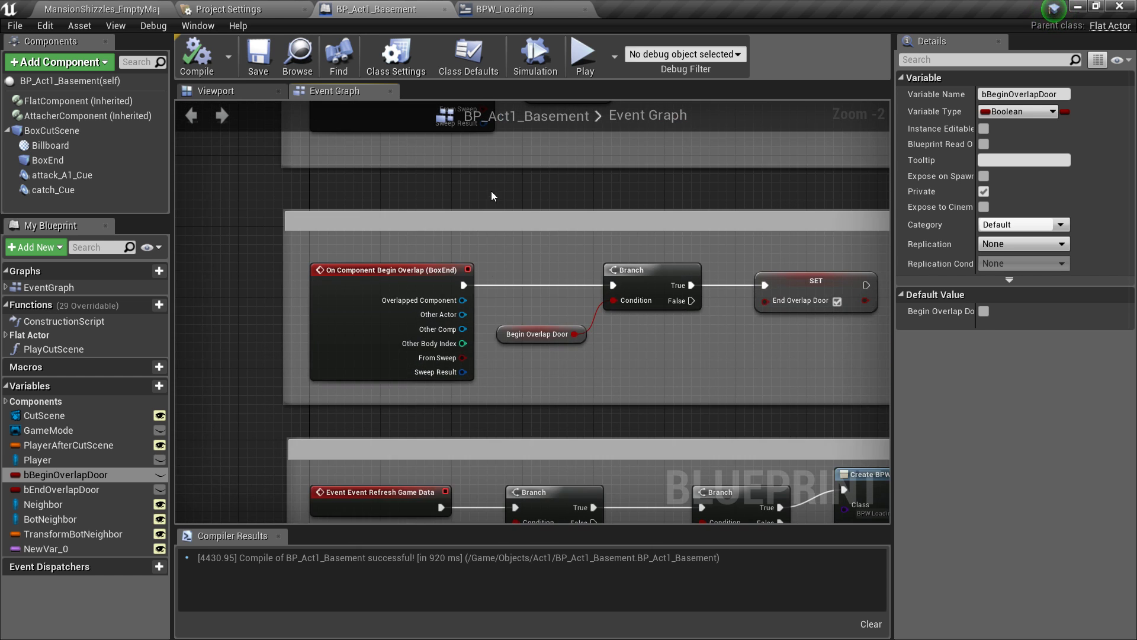
scroll(510, 241, down, 2)
right_drag(515, 243, 505, 436)
scroll(422, 323, down, 3)
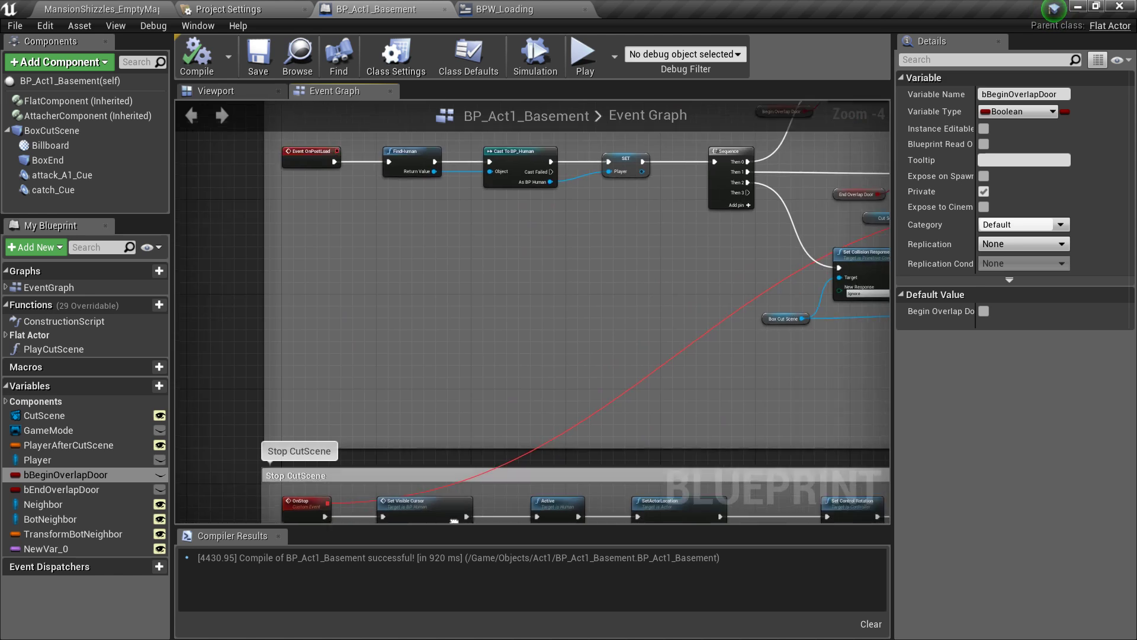
Trace End Overlap Door from its Set node in the BoxEnd overlap event to the second branch of Event Refresh Game Data
scroll(528, 286, up, 4)
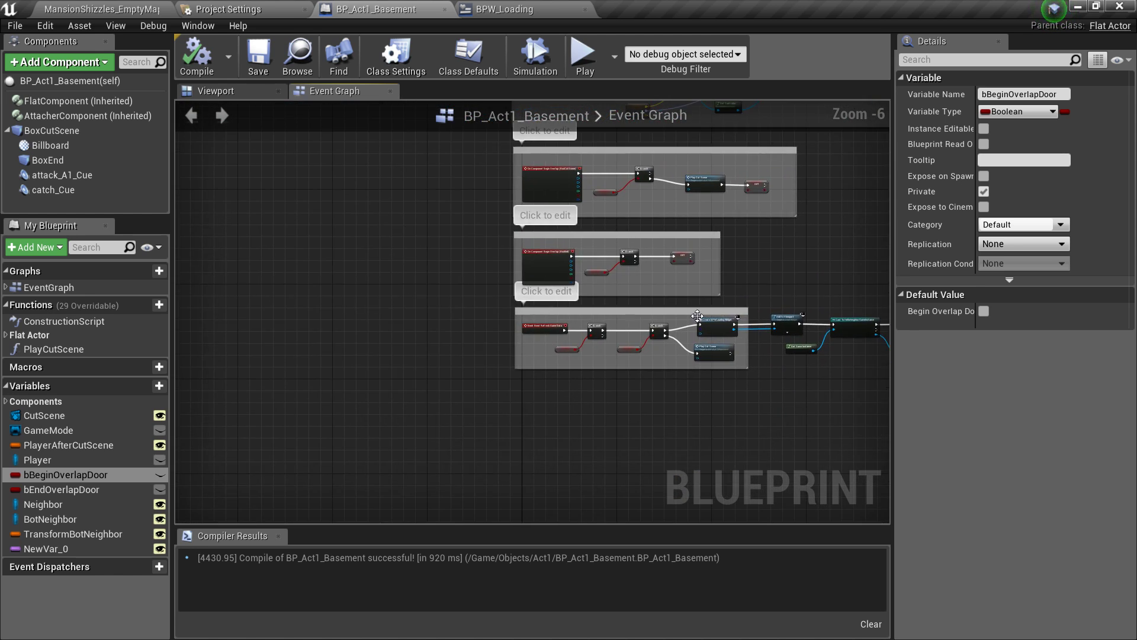
right_drag(529, 287, 583, 390)
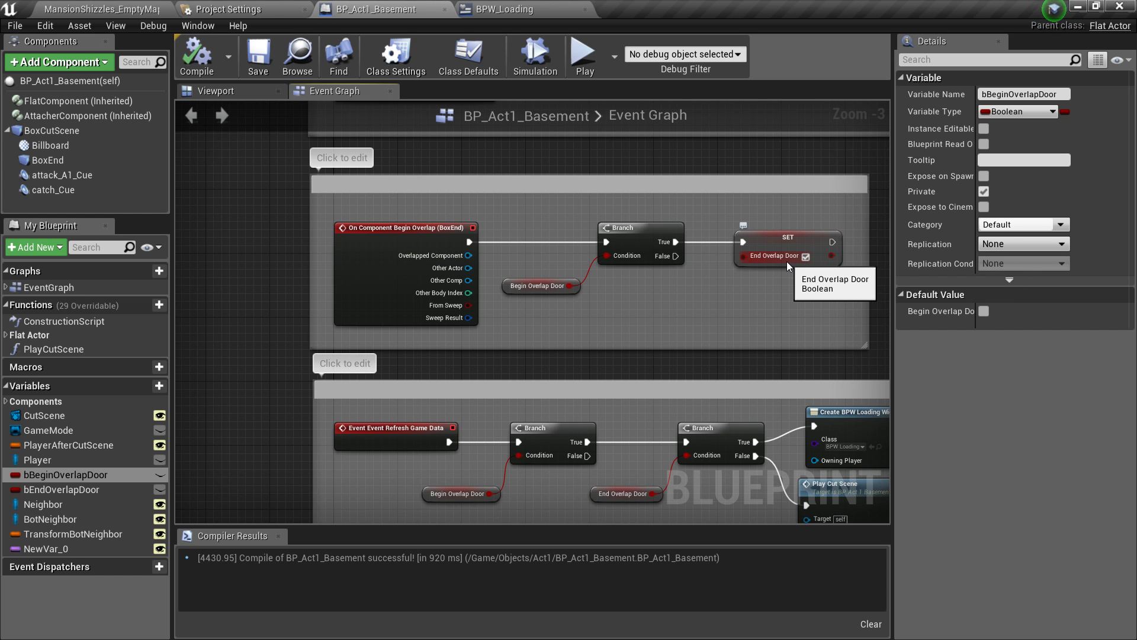
right_drag(798, 261, 711, 108)
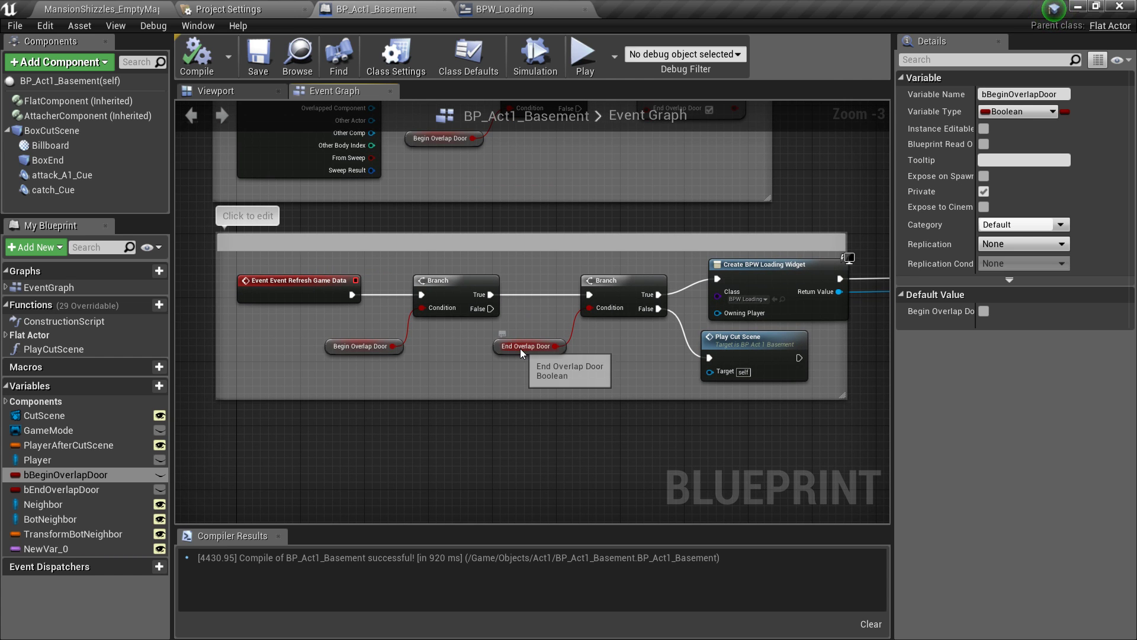
right_drag(703, 332, 645, 320)
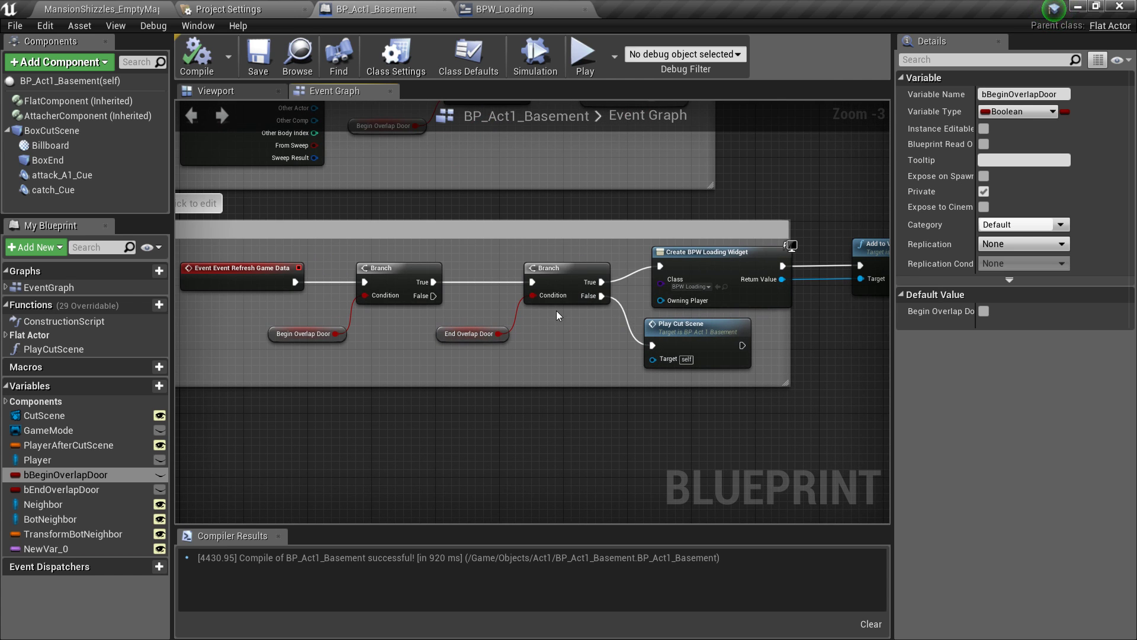
Inspect the trigger boxes around the door in the level and return to the Create BPW Loading Widget nodes in the BP_Act1_Basement graph
click(133, 8)
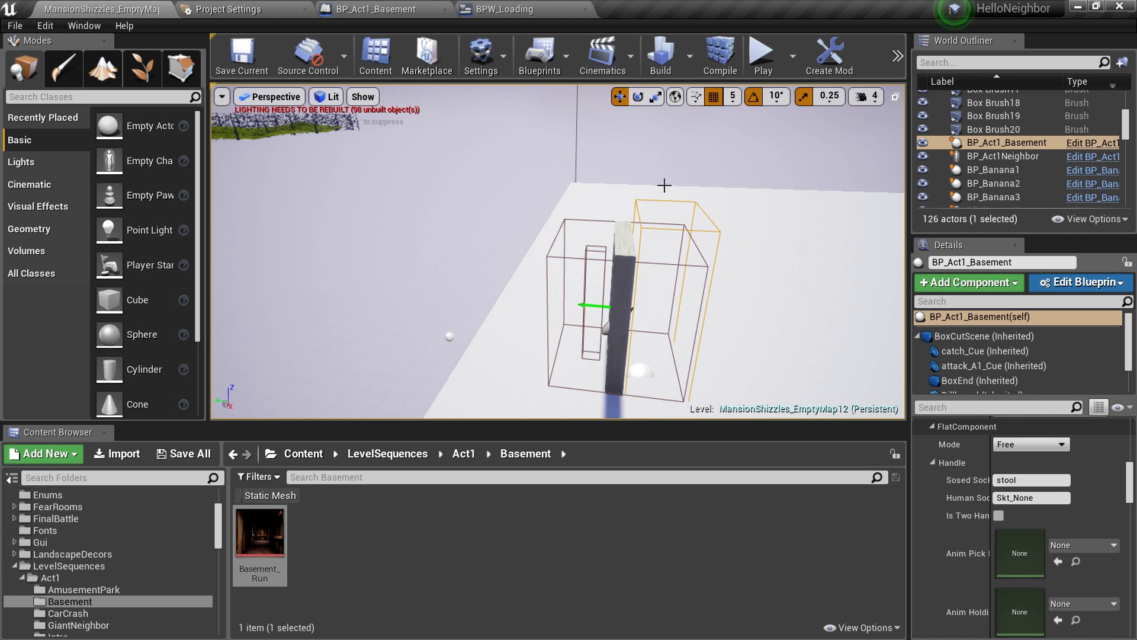
right_drag(663, 350, 752, 351)
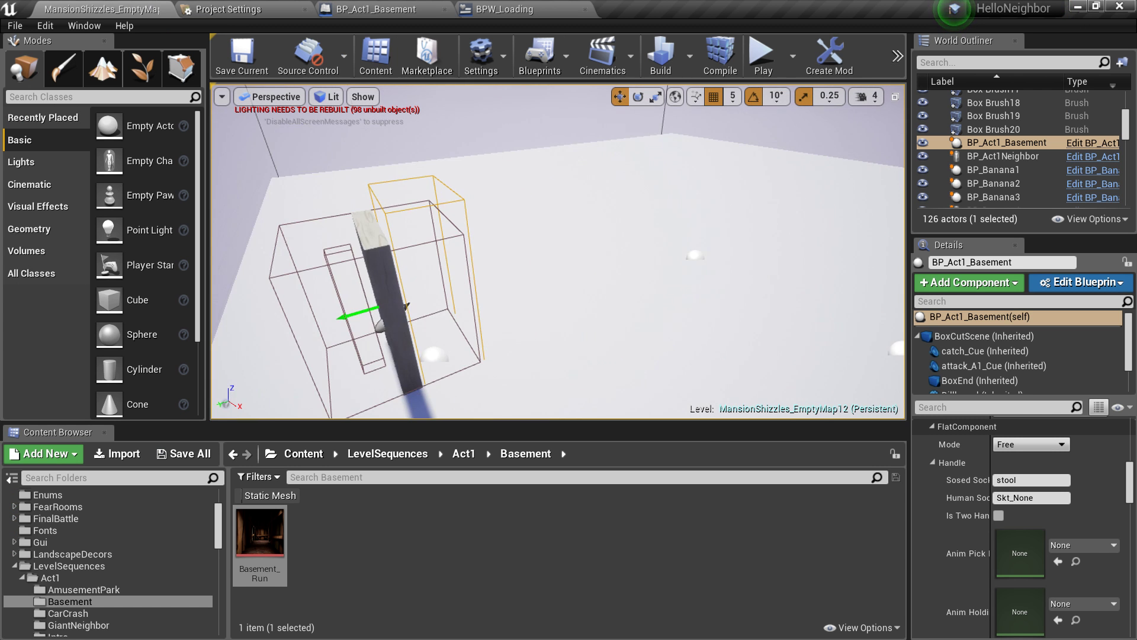
right_drag(736, 219, 651, 219)
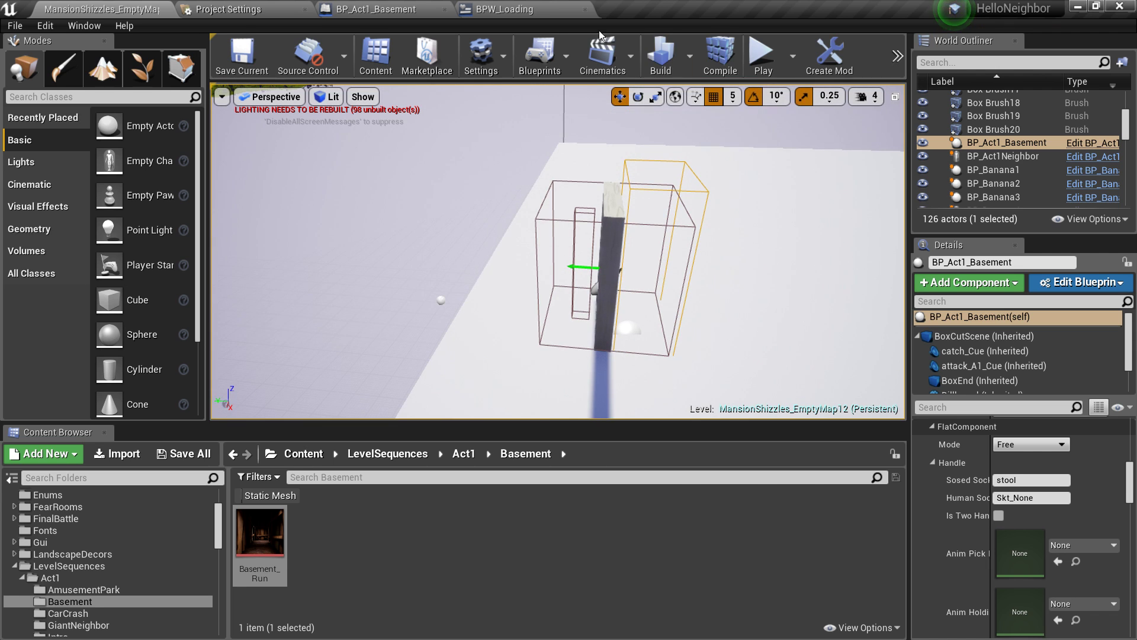
click(414, 9)
scroll(516, 219, up, 3)
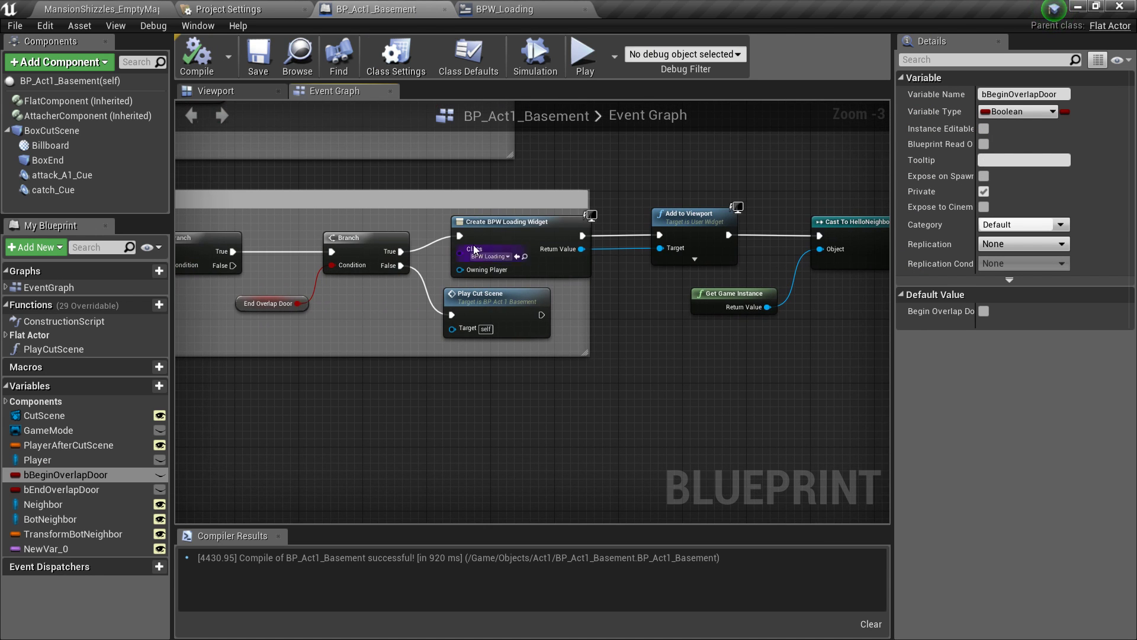
Inspect the BPW_Loading widget and keep it as the class of the Create Widget node in the BP_Act1_Basement graph
click(517, 219)
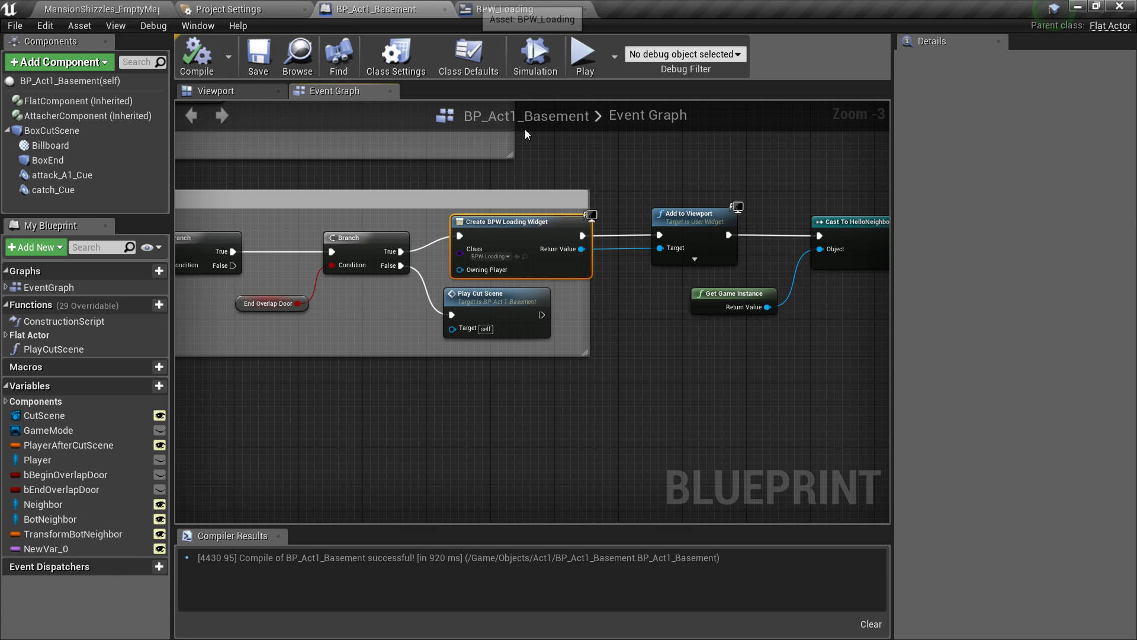
click(500, 9)
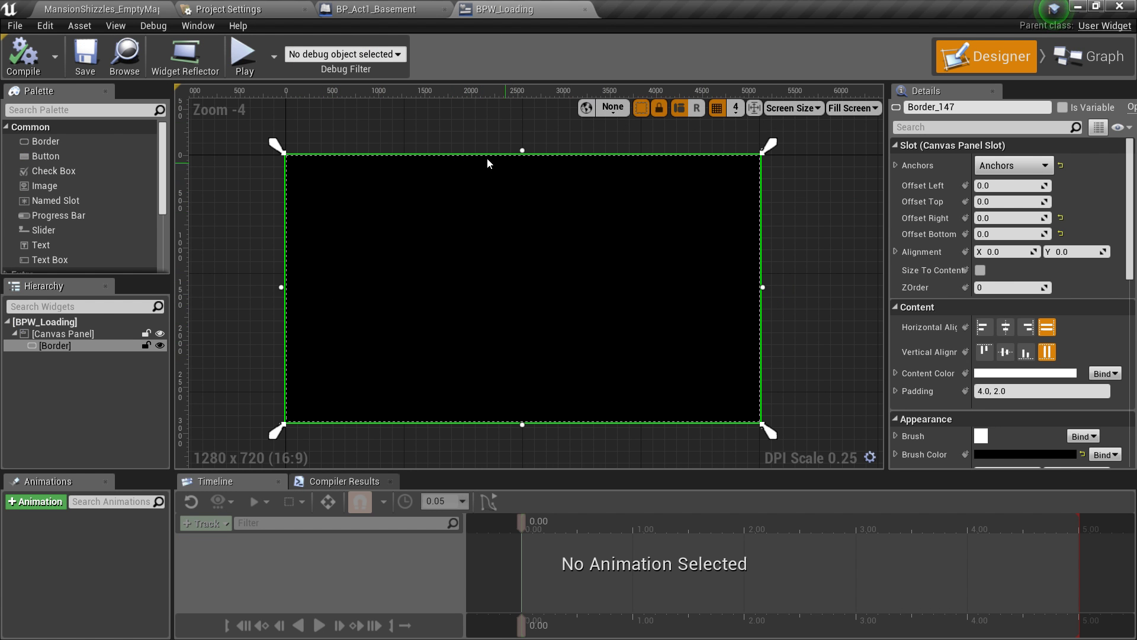
click(379, 9)
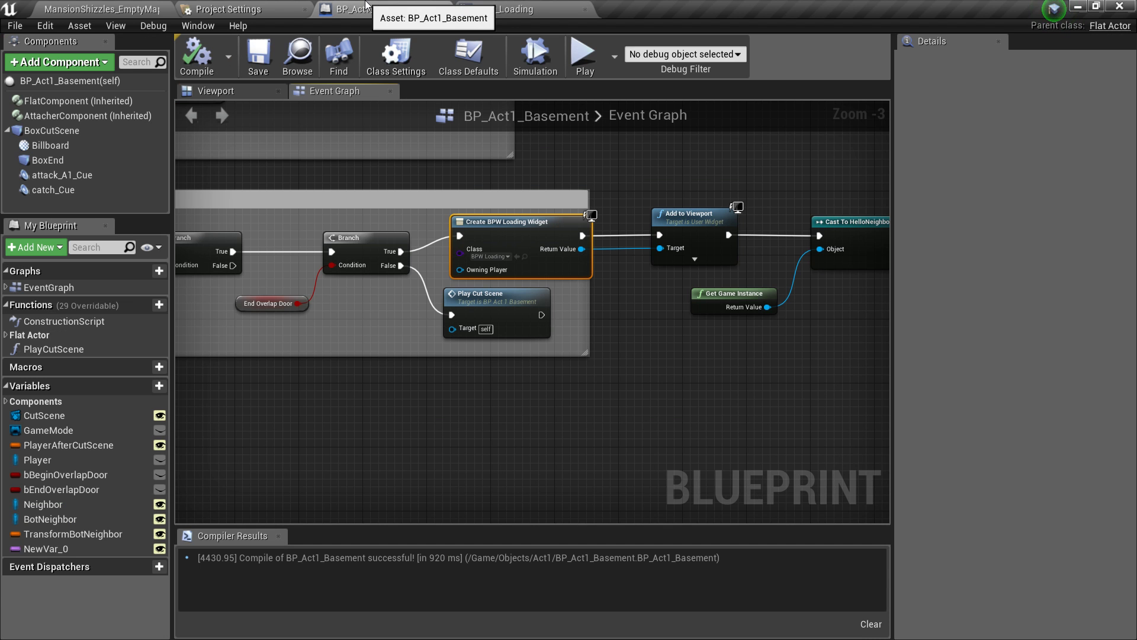
click(493, 255)
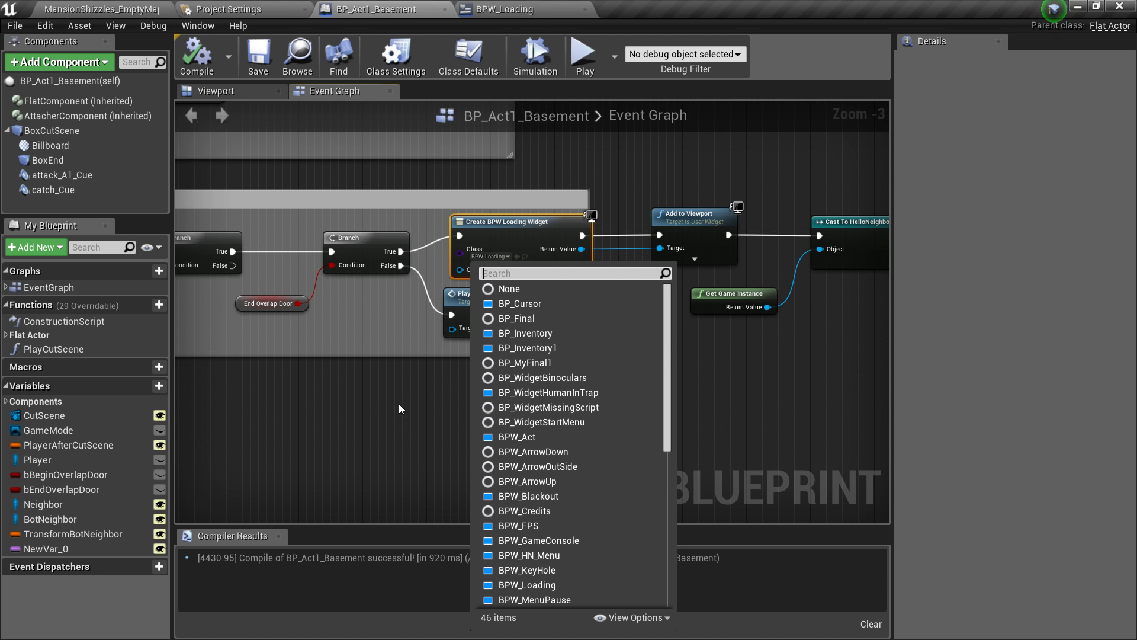
click(560, 586)
click(472, 8)
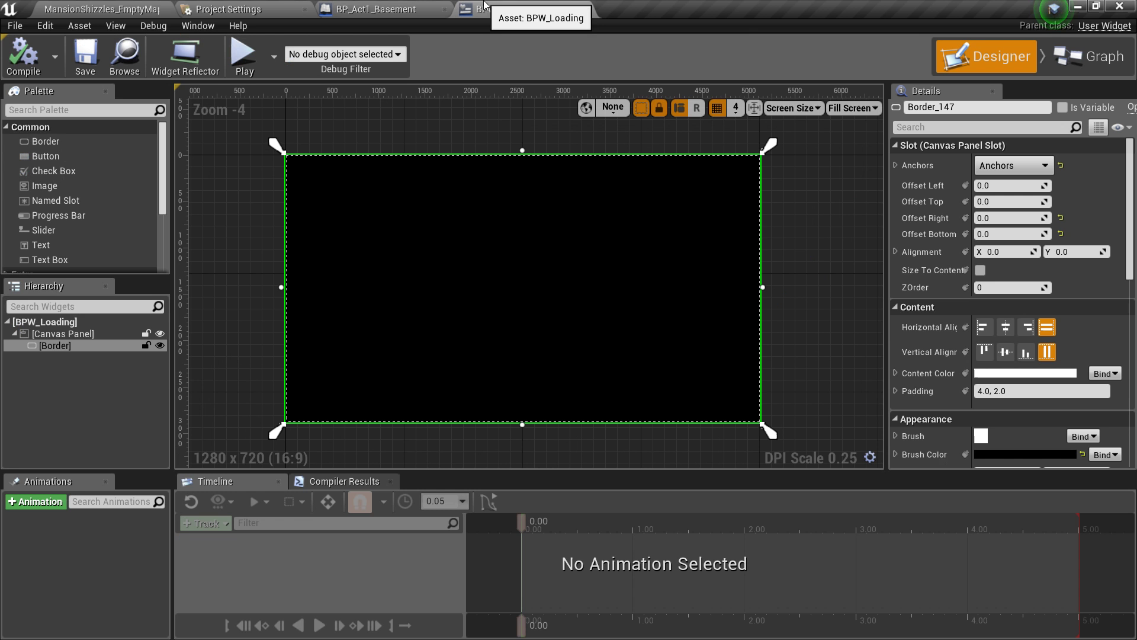
click(344, 7)
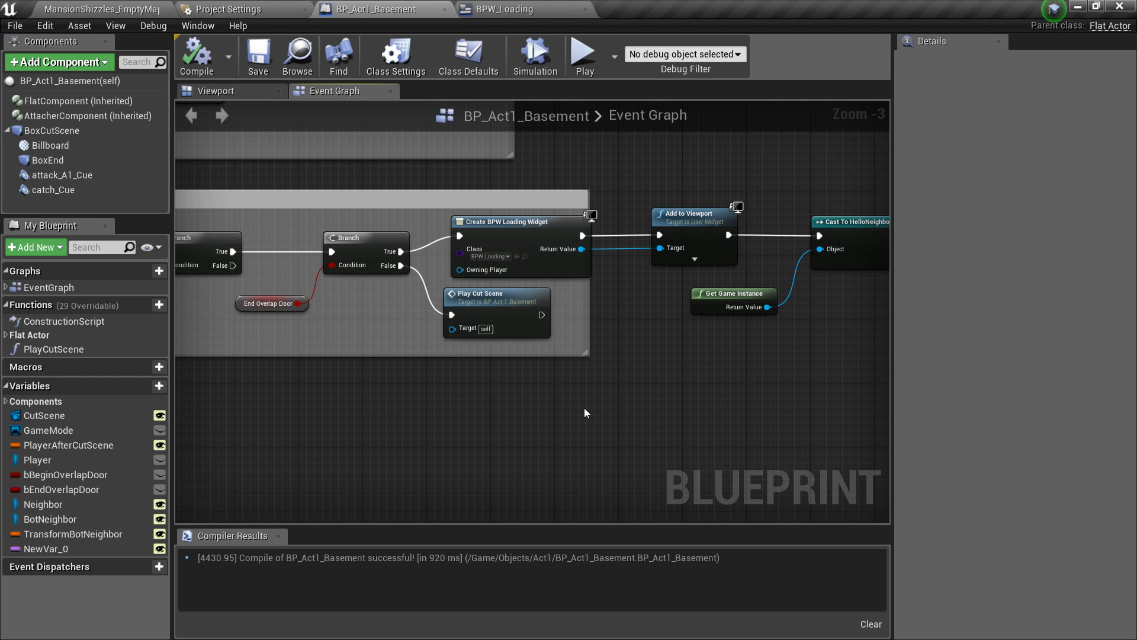
Trace the nodes from Add to Viewport through SetGameAct, SetStartMap and SaveLevel to Open Level
right_drag(572, 391, 376, 404)
right_drag(456, 240, 290, 234)
right_drag(480, 261, 291, 240)
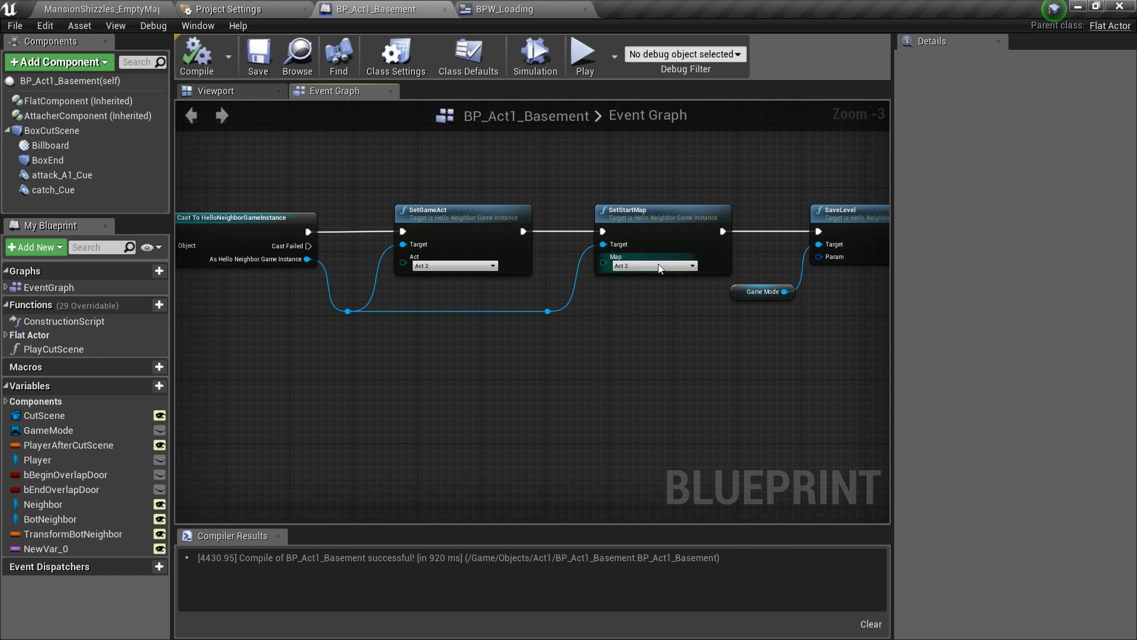
right_drag(696, 340, 544, 327)
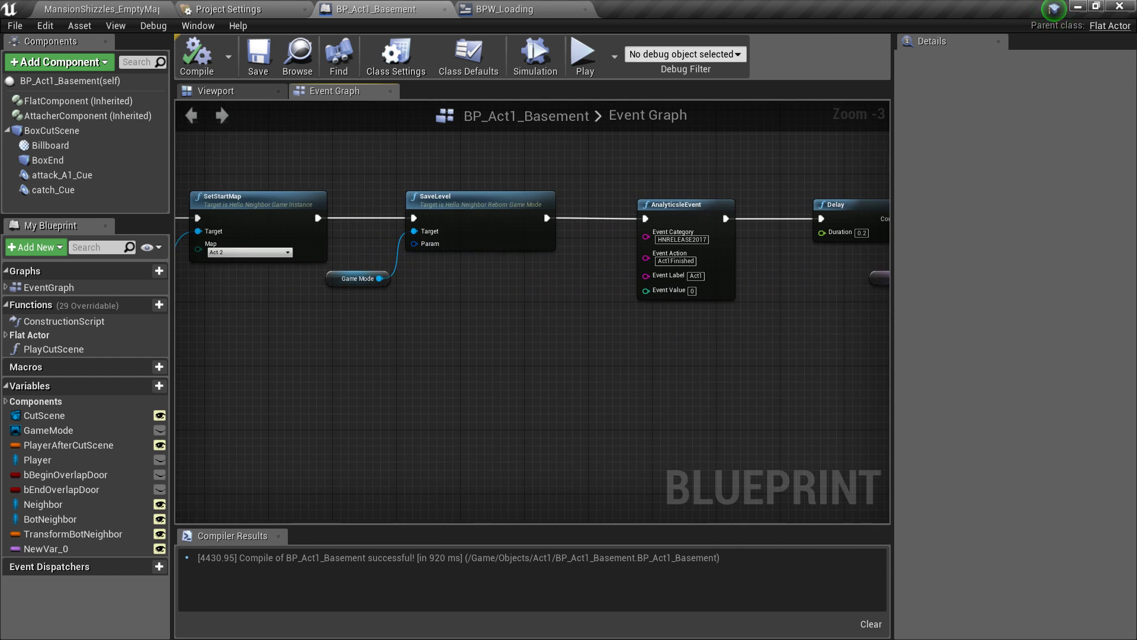
right_drag(877, 285, 641, 285)
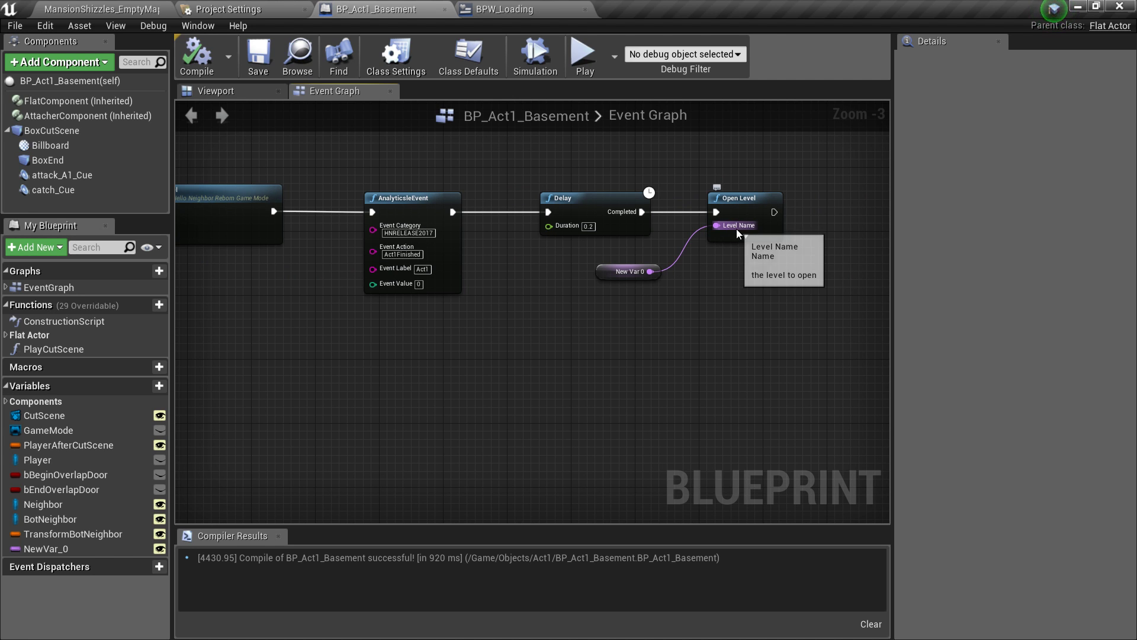
Delete the New Var 0 node feeding Open Level and check that variable on the BP_Act1_Basement instance in the level
click(628, 272)
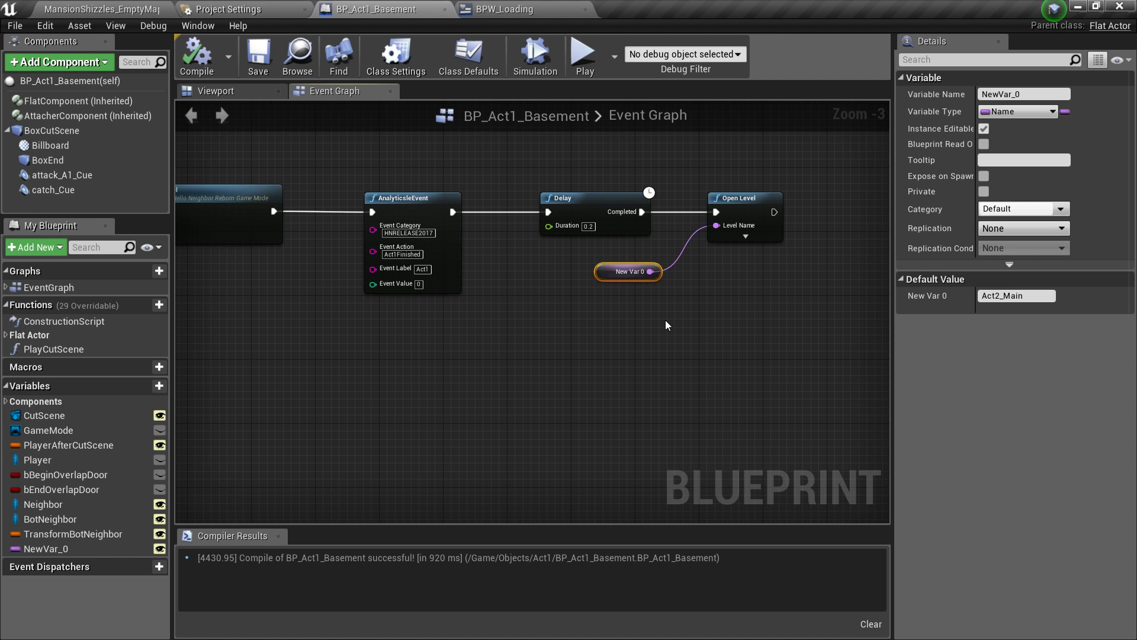
key(Delete)
click(142, 8)
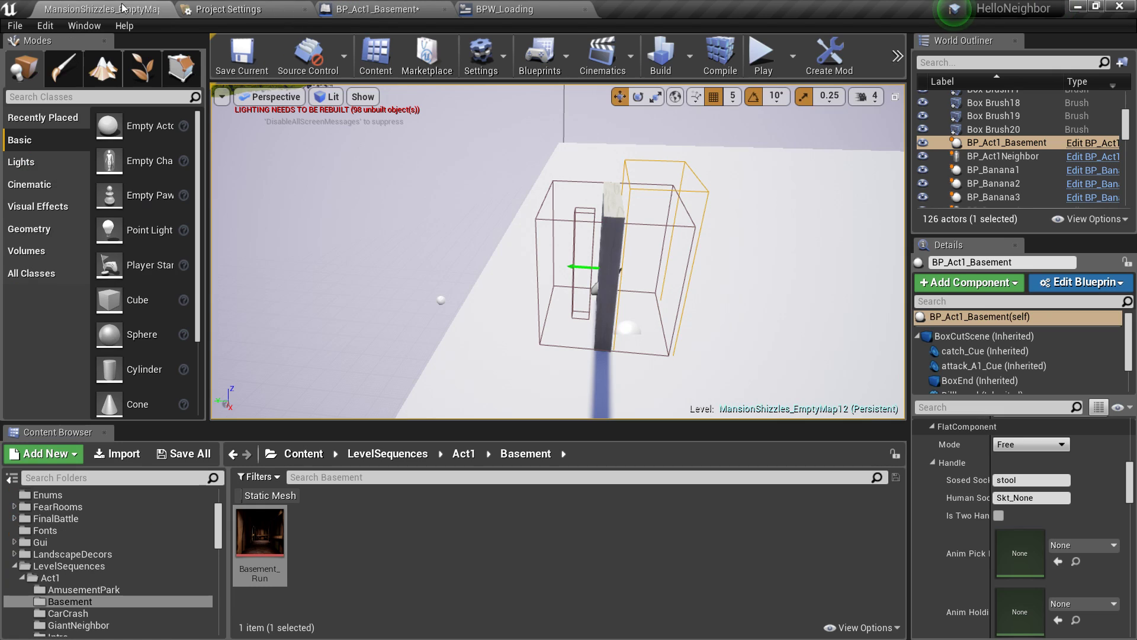
scroll(1037, 558, up, 5)
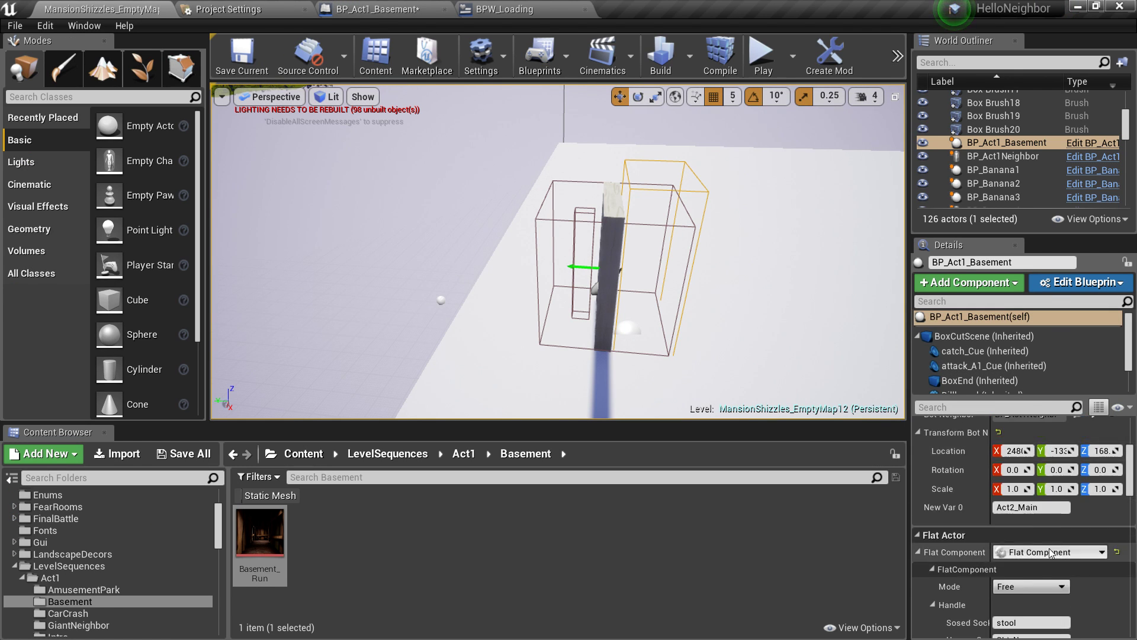
click(1040, 557)
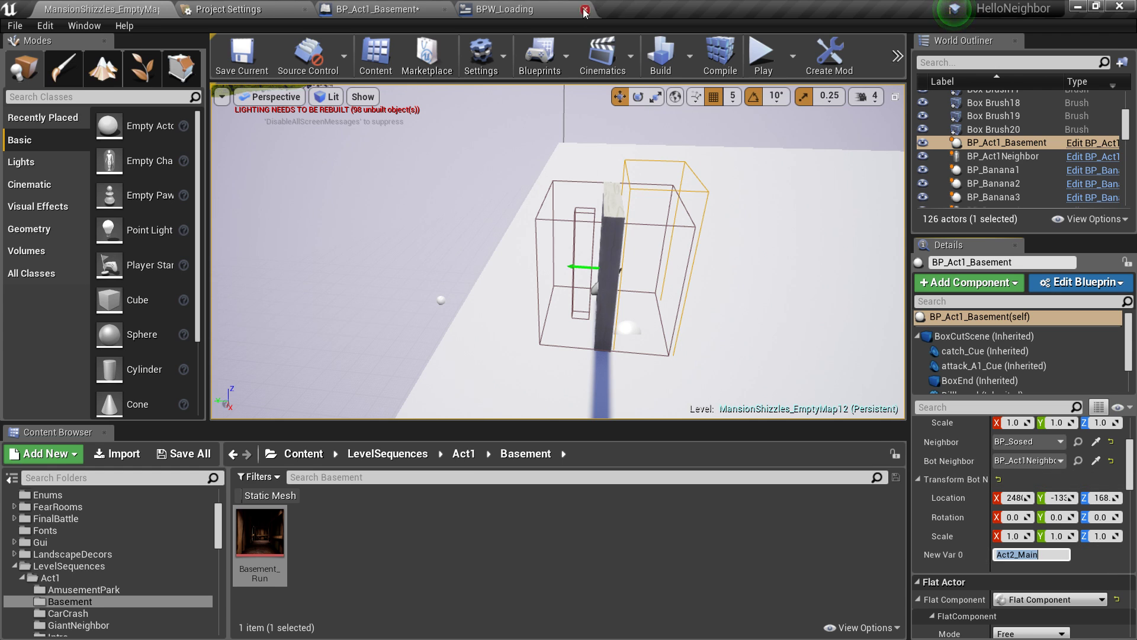
click(533, 9)
click(406, 7)
Promote Open Level's Level Name input to a new variable and remove that variable again together with its node
right_drag(705, 215, 652, 224)
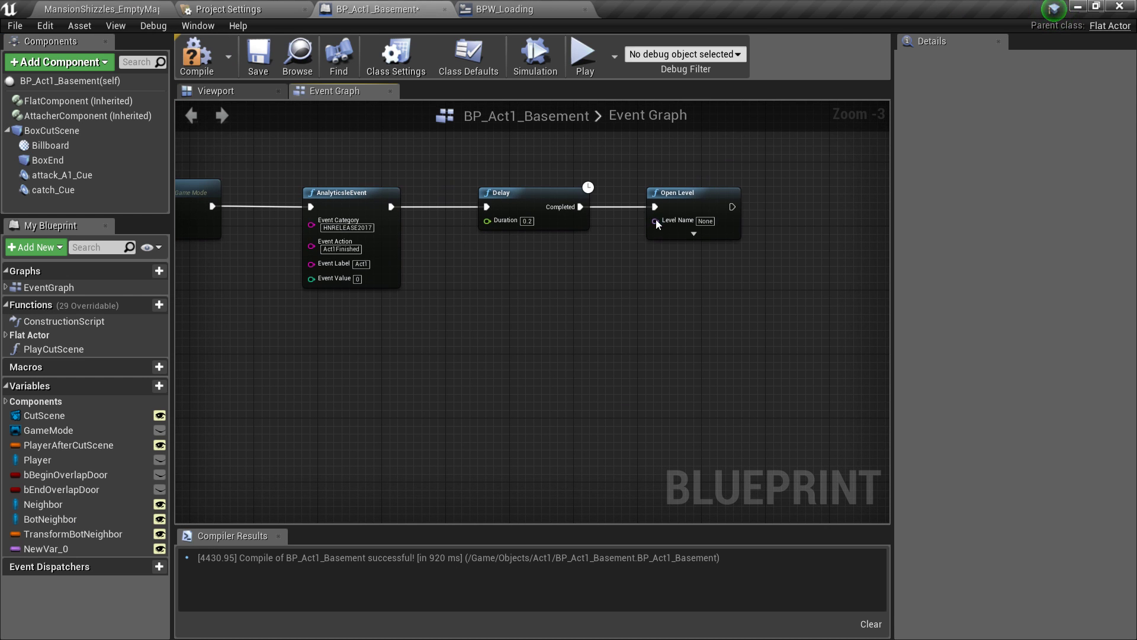
drag(650, 225, 594, 264)
click(648, 331)
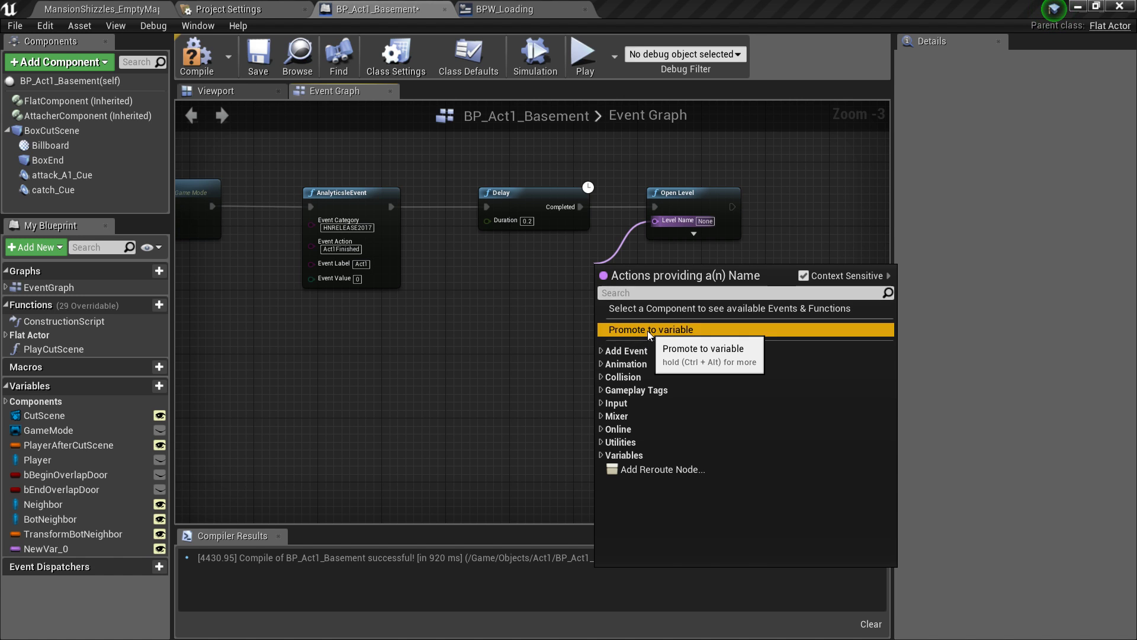
drag(559, 193, 551, 291)
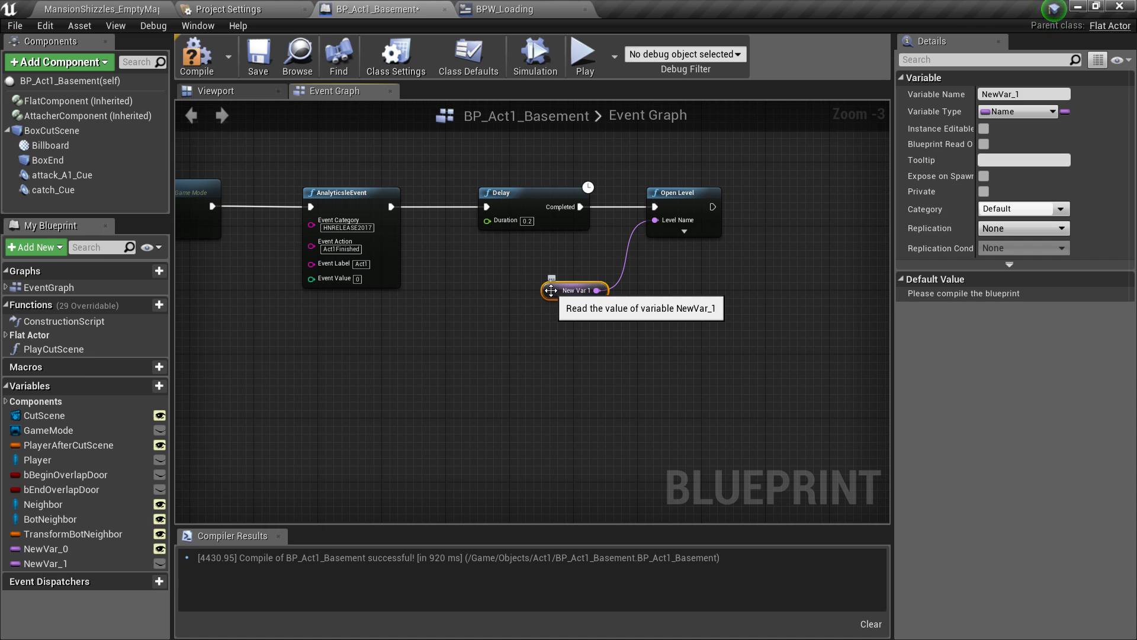
key(Delete)
click(65, 559)
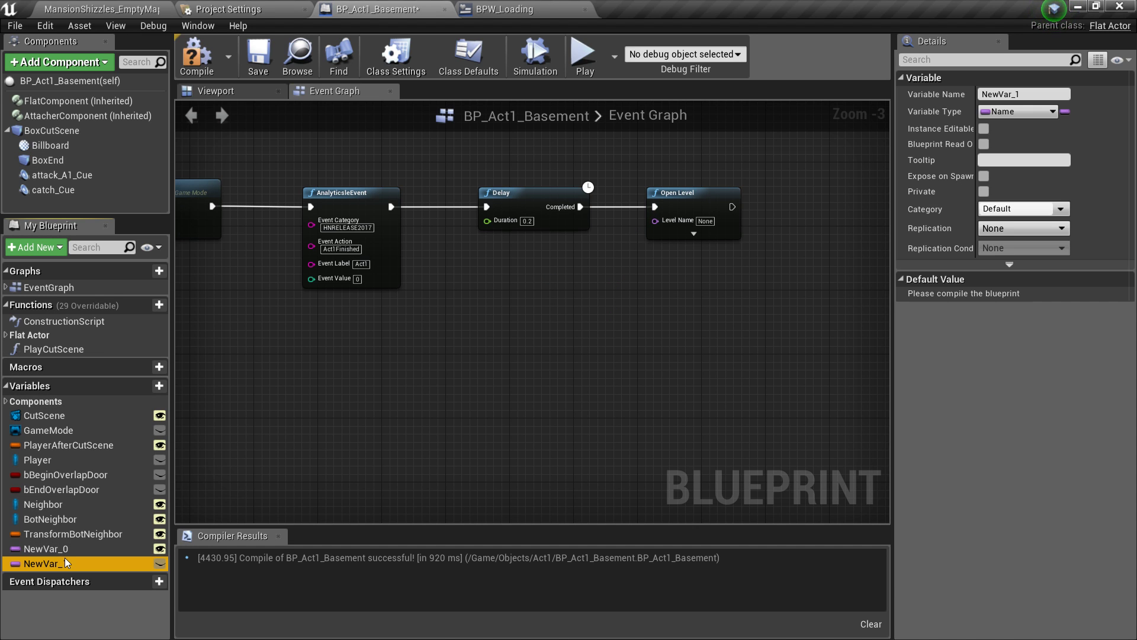
key(Delete)
Connect the NewVar_0 variable to Open Level's Level Name input and rename the variable LoadLevel
drag(54, 549, 656, 221)
click(616, 284)
drag(610, 274, 578, 267)
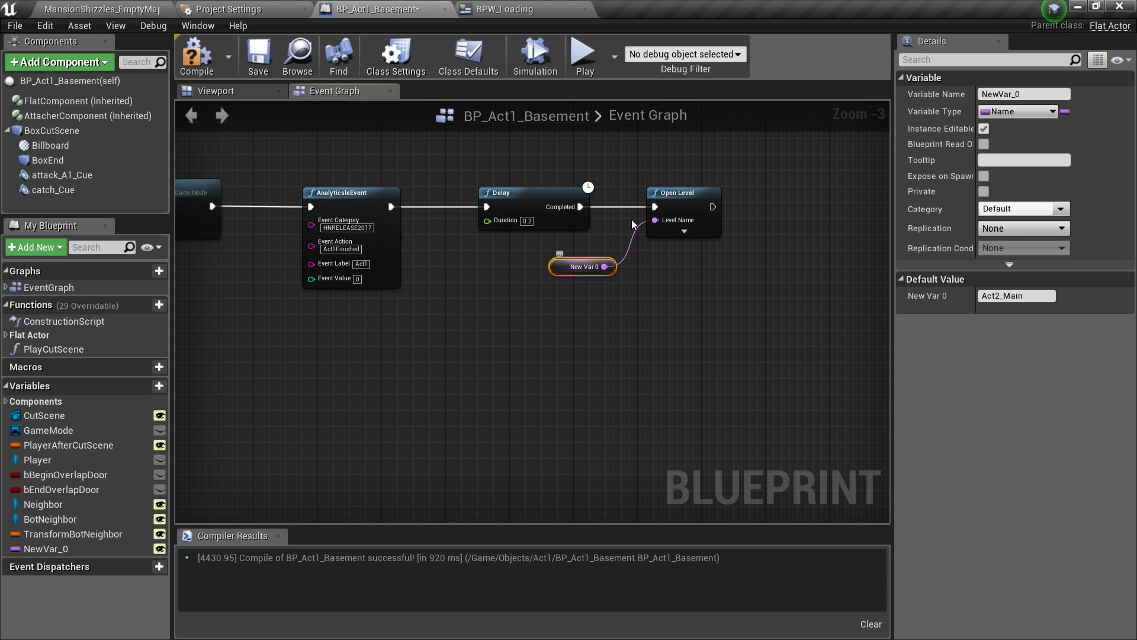
click(1011, 95)
text(LoadLevel)
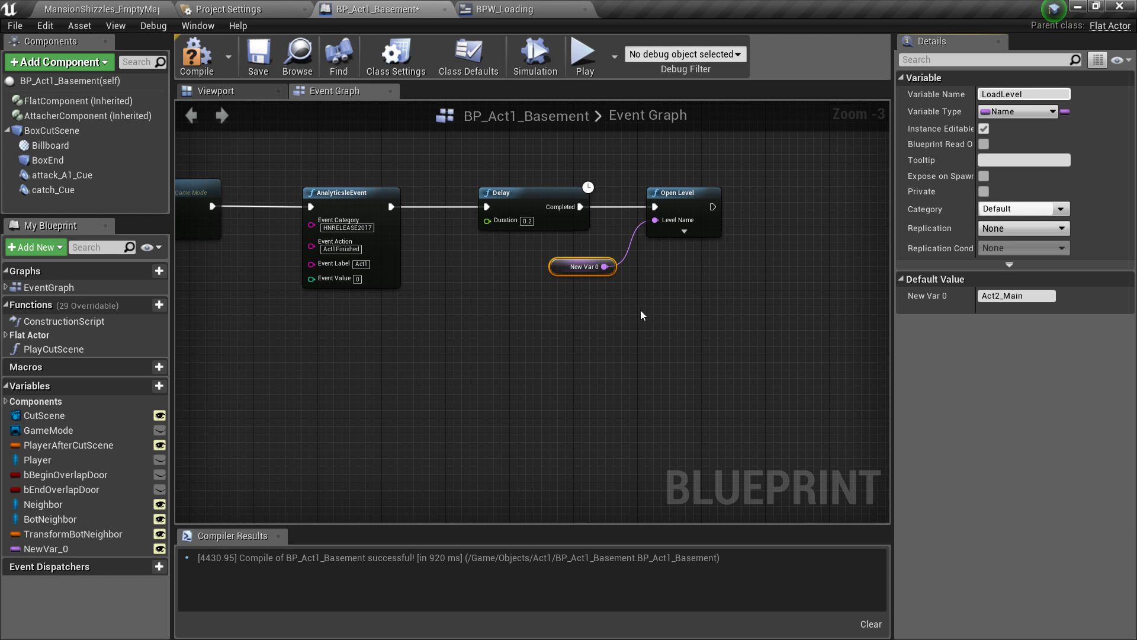
key(Return)
Make the LoadLevel variable editable on instances, and compile and save the BP_Act1_Basement blueprint
click(160, 548)
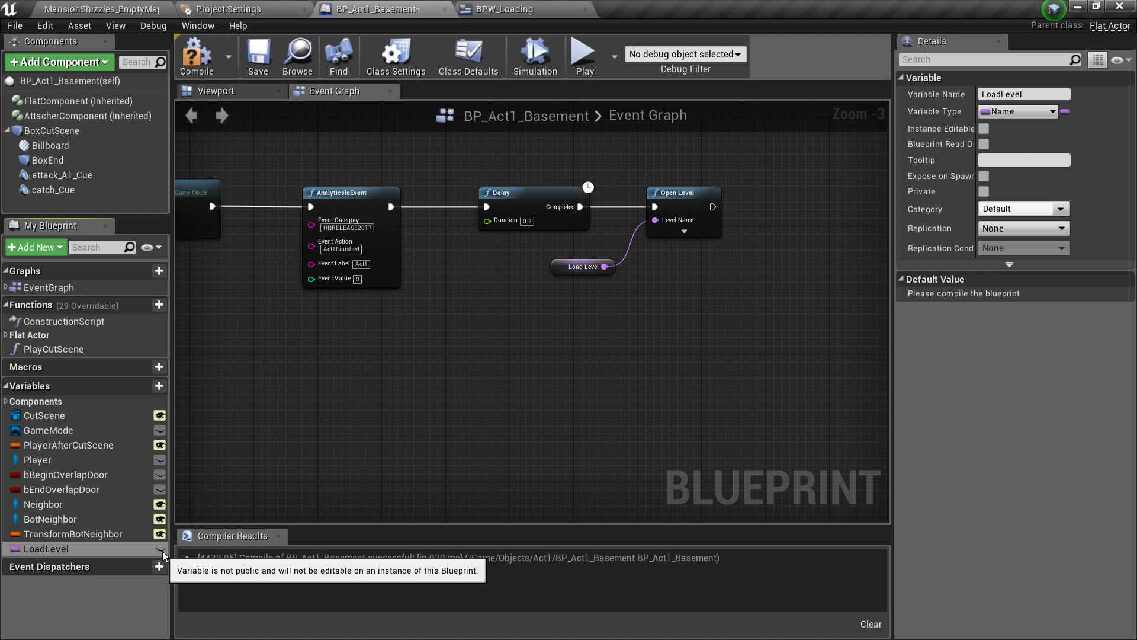
click(161, 549)
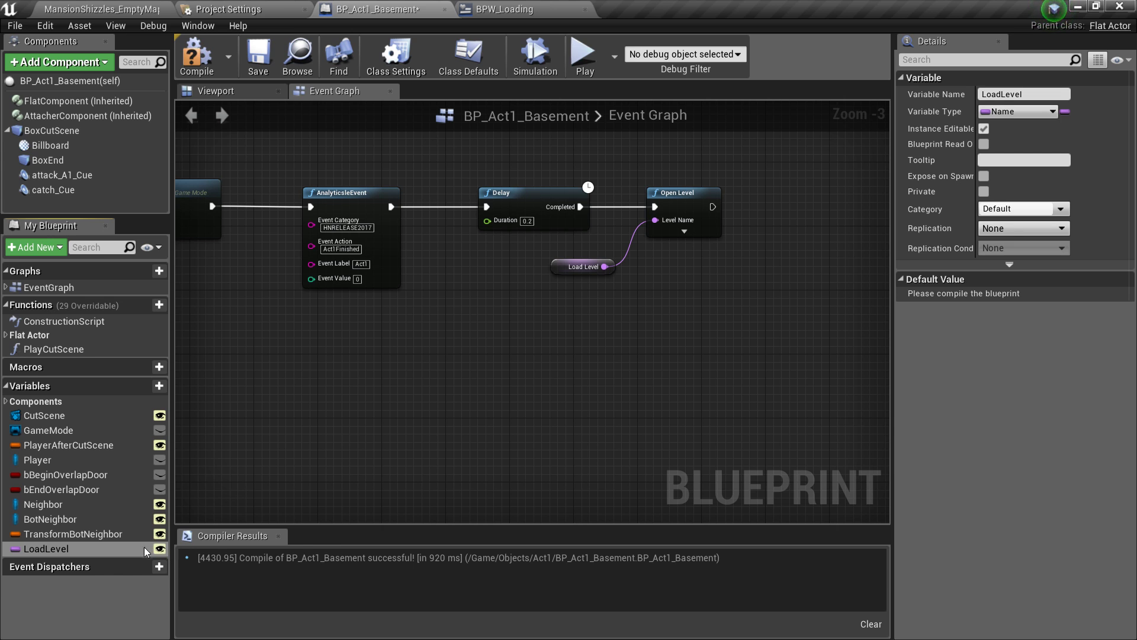
click(209, 66)
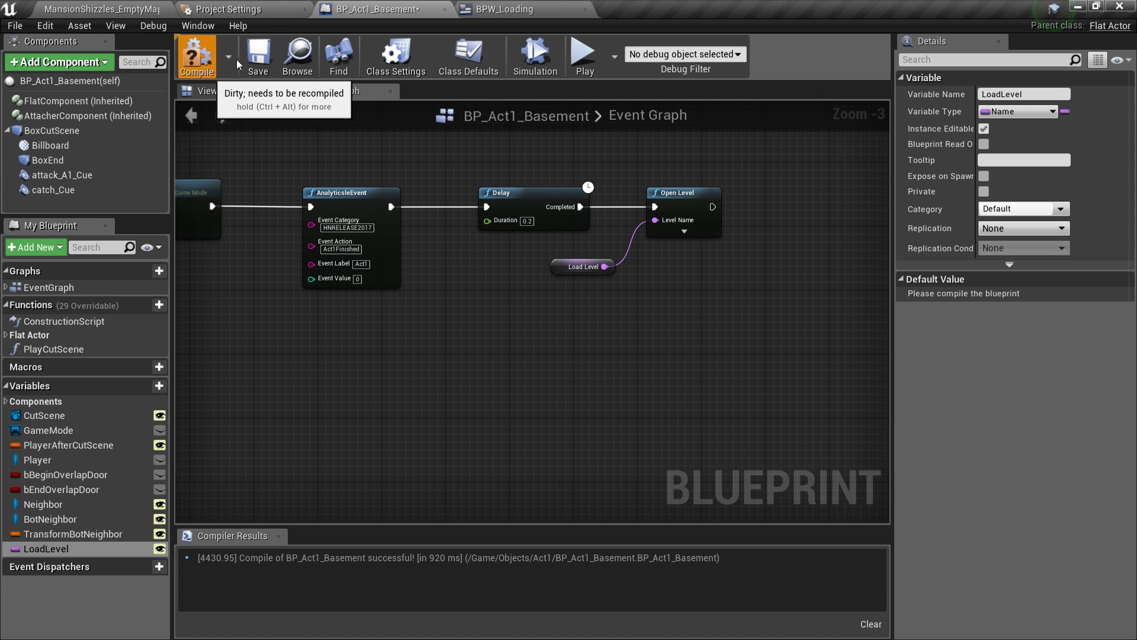
click(255, 57)
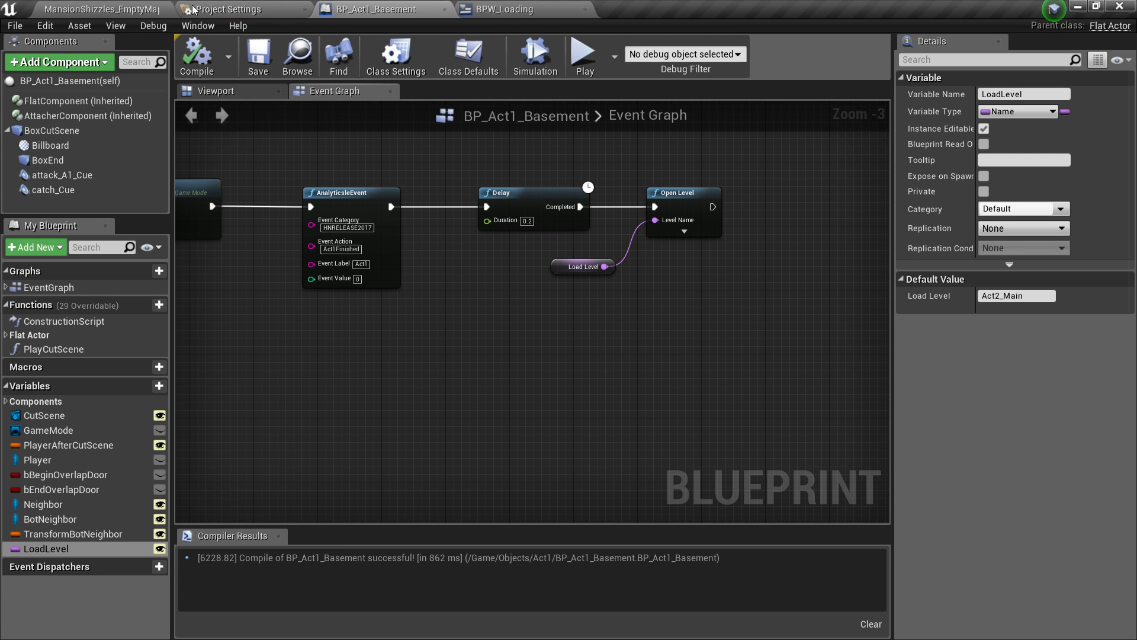
Review the Load Level property on the BP_Act1_Basement instance and its trigger boxes in the level
click(110, 8)
click(379, 9)
click(106, 8)
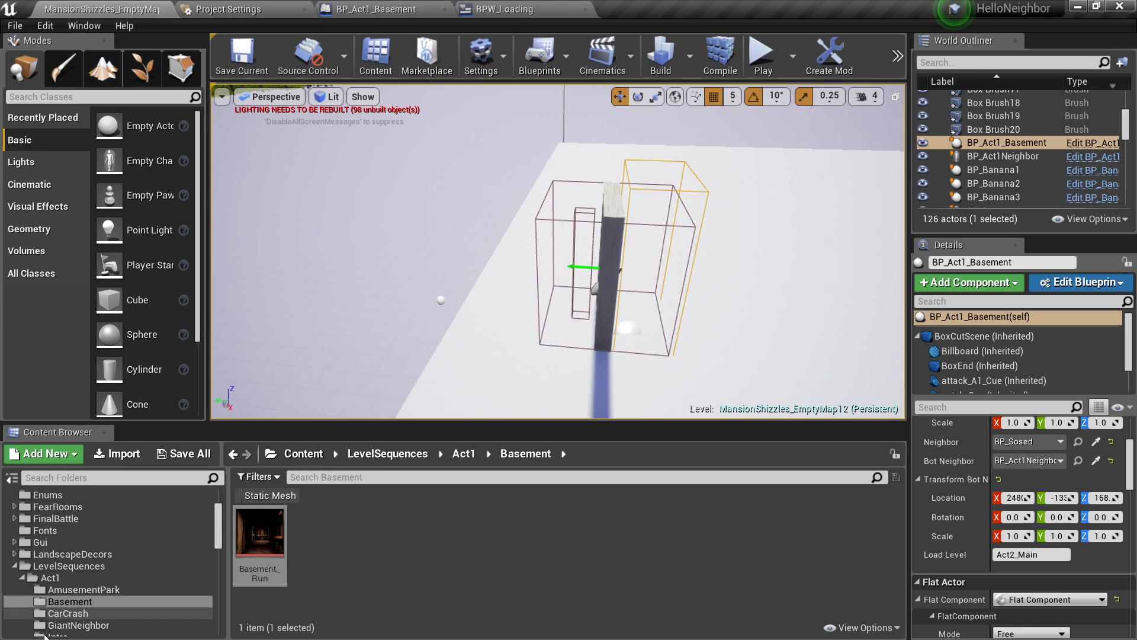
scroll(65, 590, up, 2)
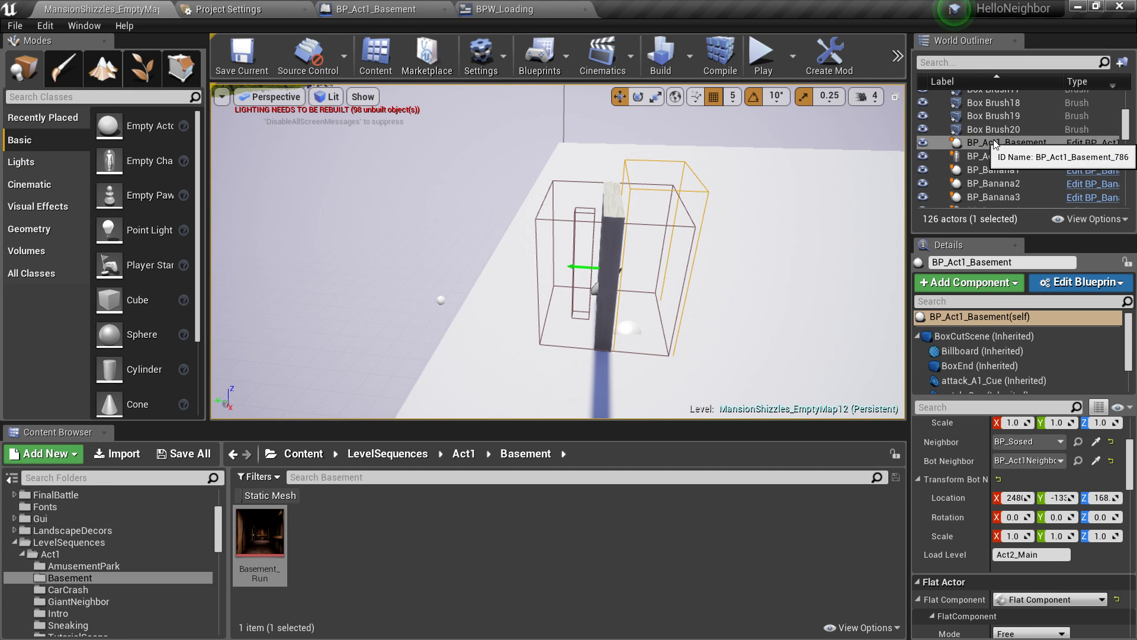
mouse_move(708, 302)
right_down()
mouse_move(646, 290)
mouse_move(706, 301)
right_up()
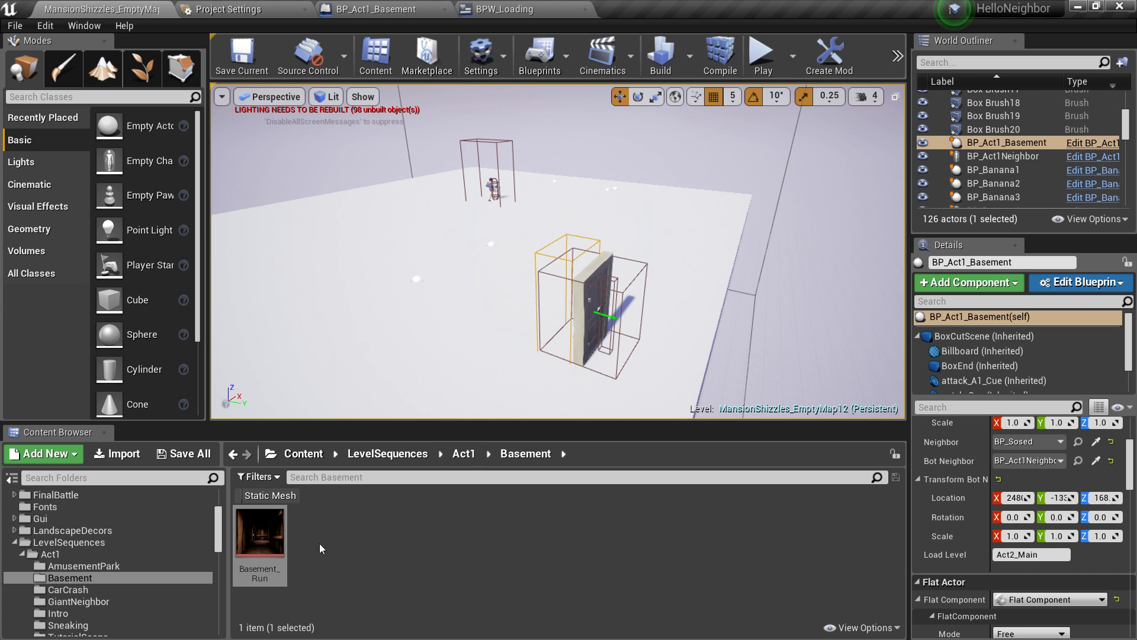
Locate the BP_Act1_Basement asset in Content/Objects/Act1 and look through the mod content folders
click(303, 453)
scroll(412, 548, down, 2)
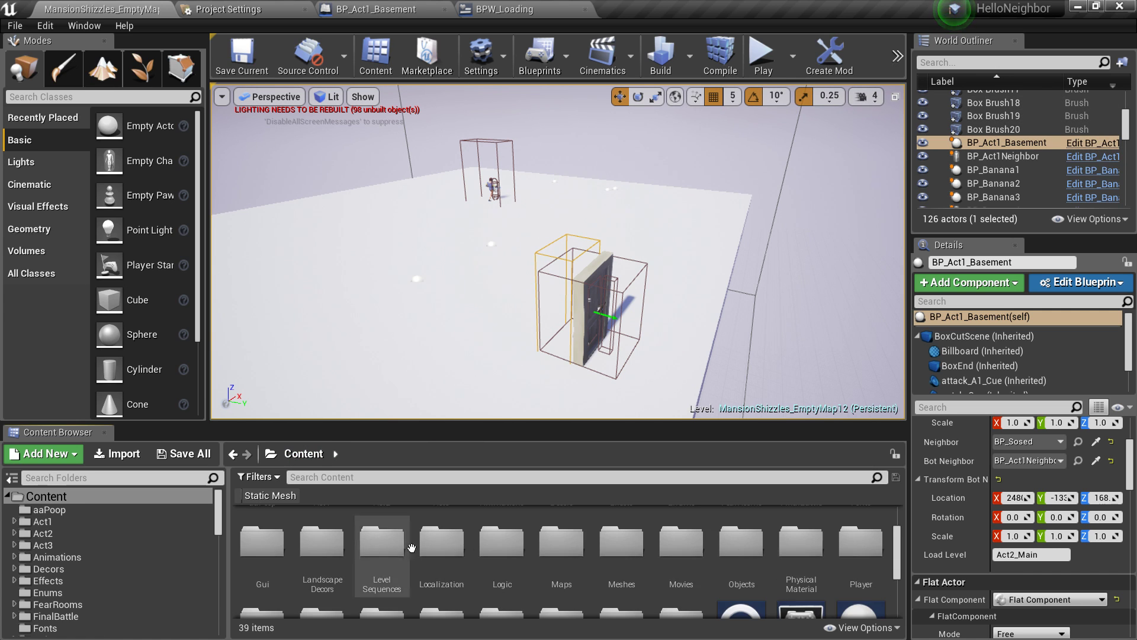
double_click(741, 545)
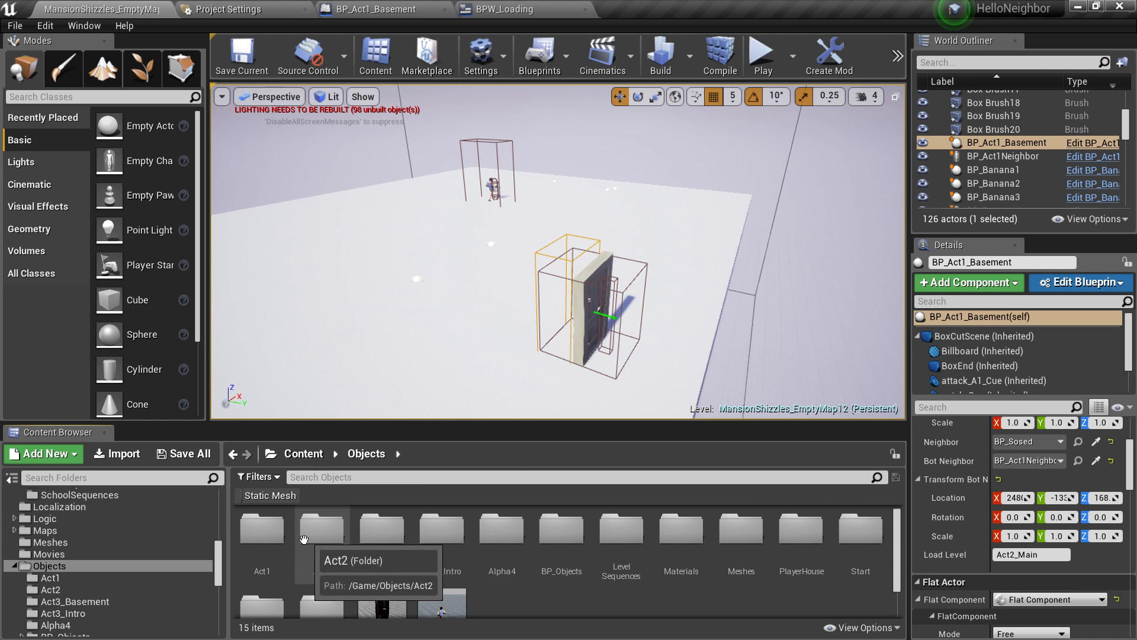
double_click(262, 528)
click(317, 540)
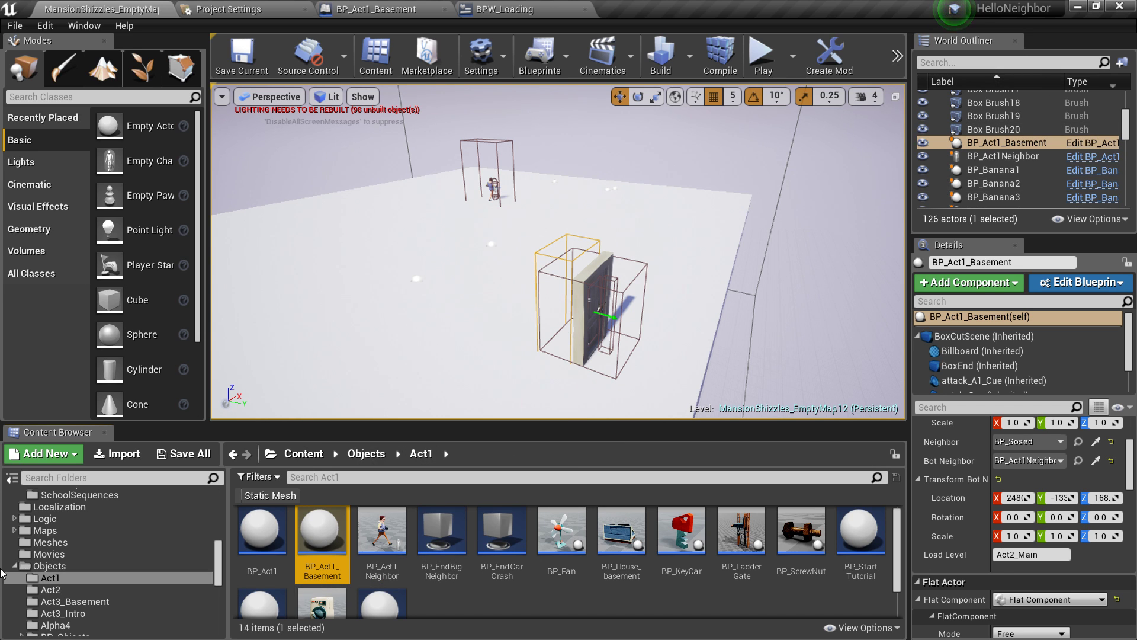
scroll(72, 538, down, 15)
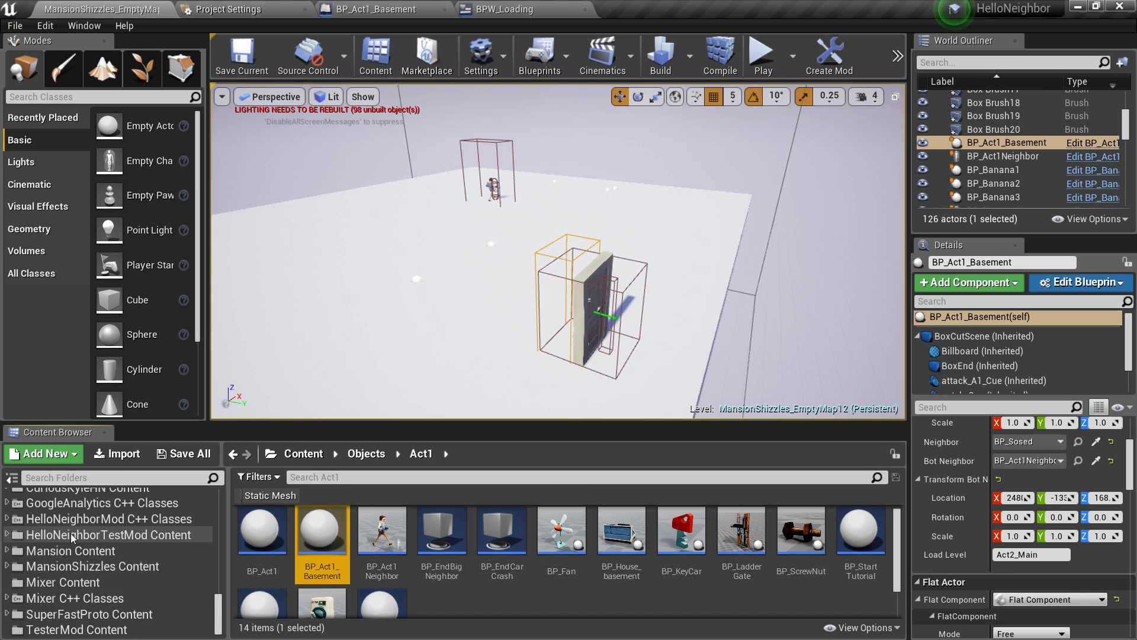
Inspect the area around the door and neighbor in the level and select the surrounding NavMeshBoundsVolume
mouse_move(466, 335)
right_down()
mouse_move(504, 324)
mouse_move(467, 335)
right_up()
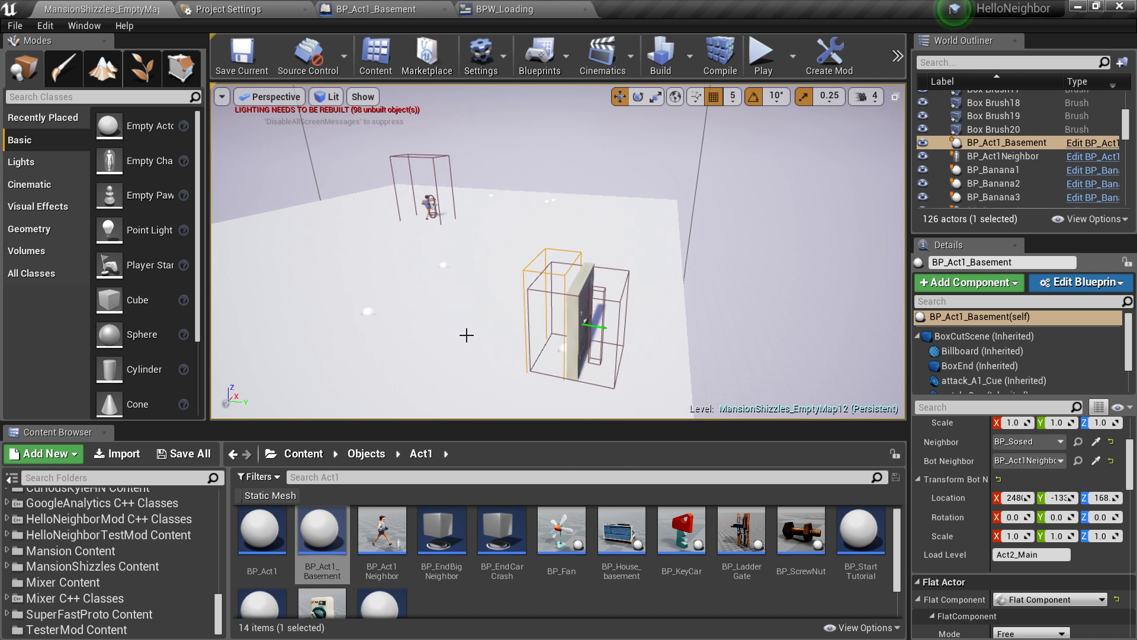
mouse_move(491, 297)
right_down()
mouse_move(474, 320)
mouse_move(485, 301)
right_up()
click(449, 208)
right_drag(449, 209, 436, 207)
click(691, 135)
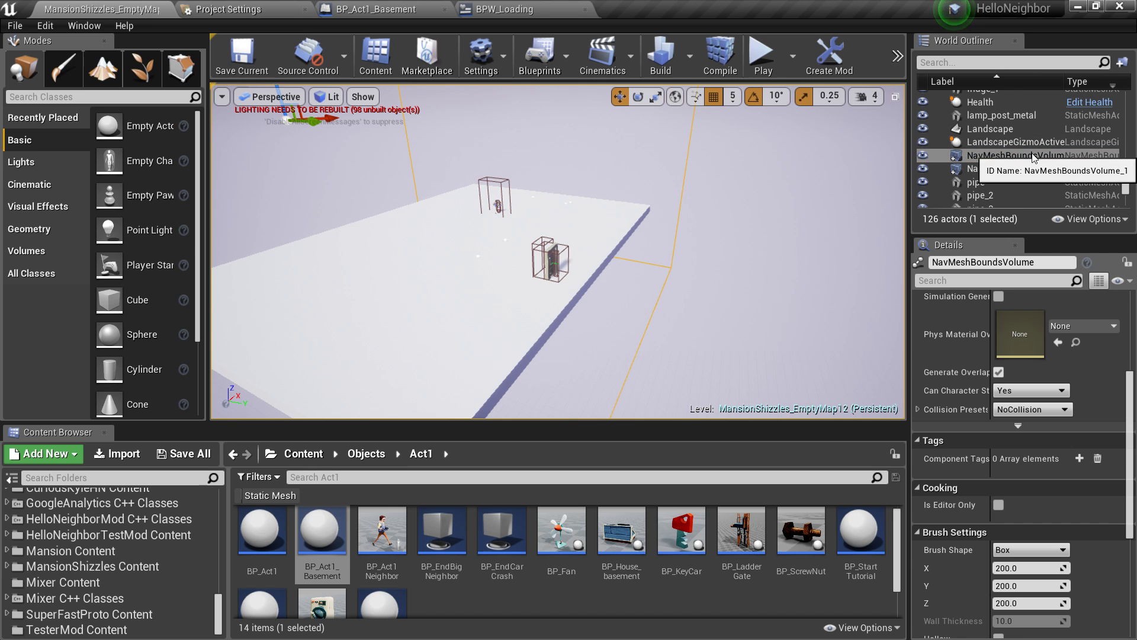
Try placing and enlarging an additional Nav Mesh Bounds Volume on the floor, and remove it again
click(37, 251)
scroll(151, 266, down, 5)
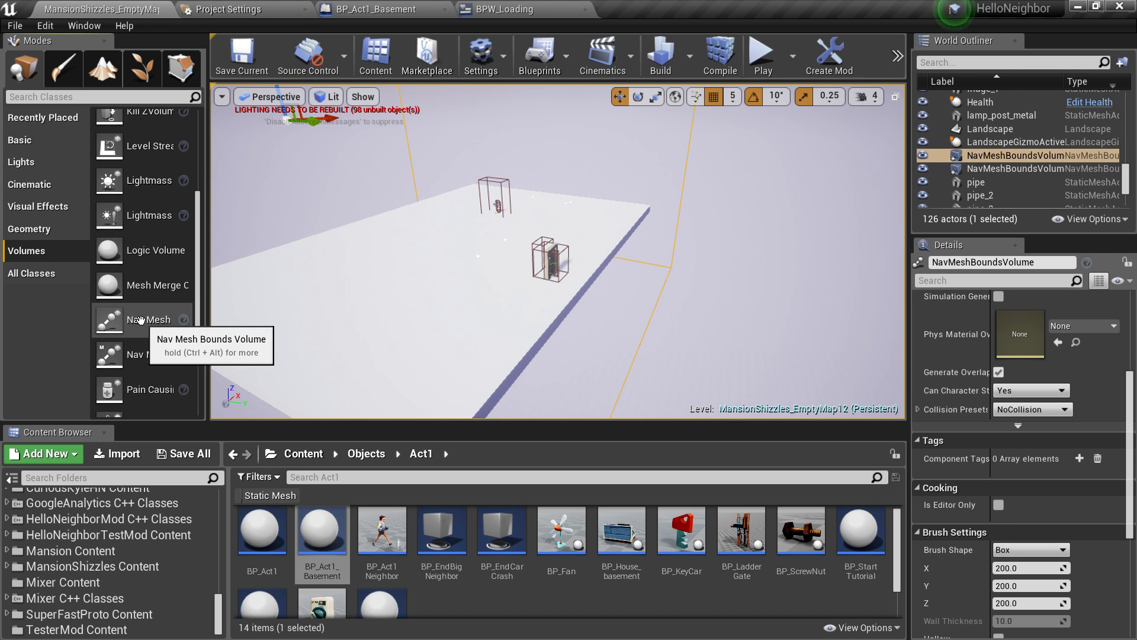
drag(140, 320, 431, 330)
scroll(474, 320, up, 3)
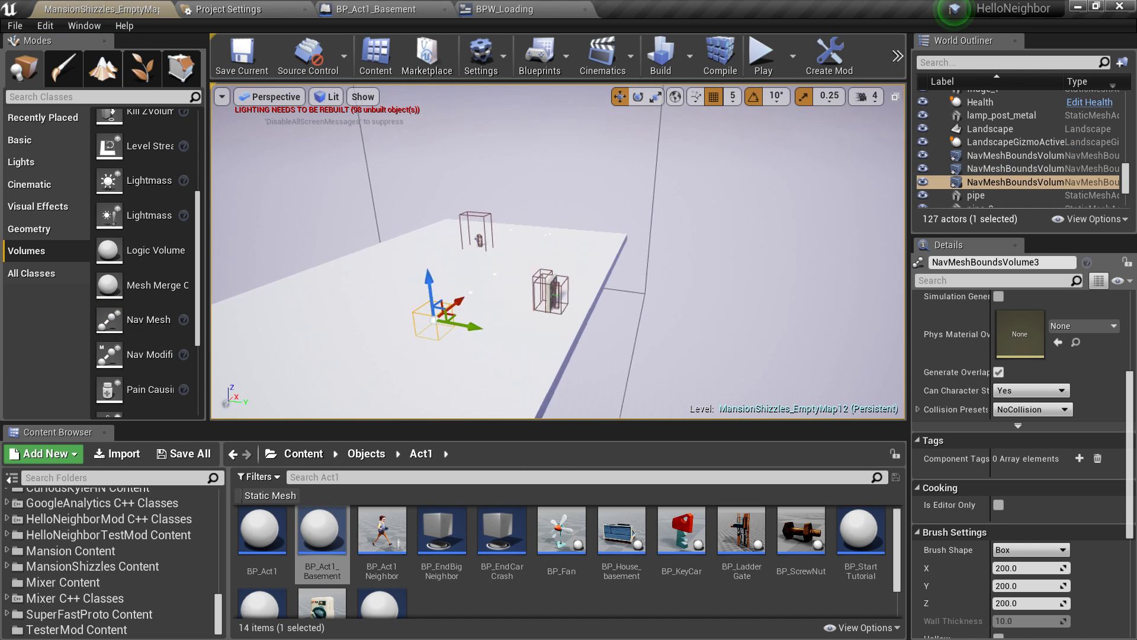
key(r)
drag(517, 323, 572, 333)
drag(503, 298, 536, 266)
key(Delete)
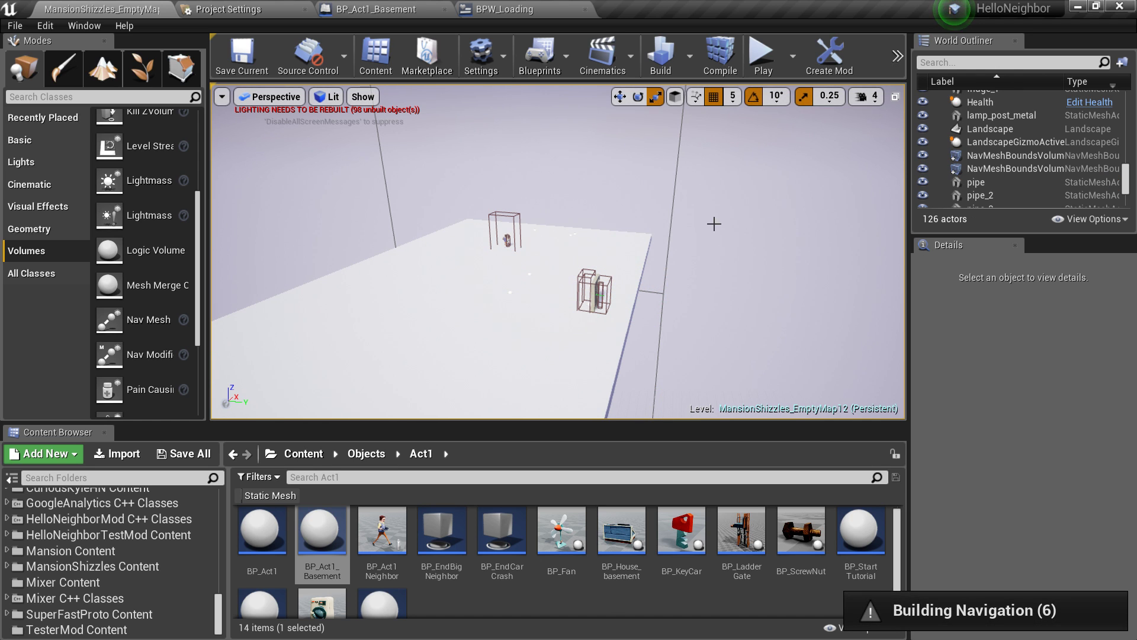
Select the surrounding NavMeshBoundsVolume and toggle the navigation mesh preview on the floor on and off
click(677, 162)
right_drag(678, 163, 624, 177)
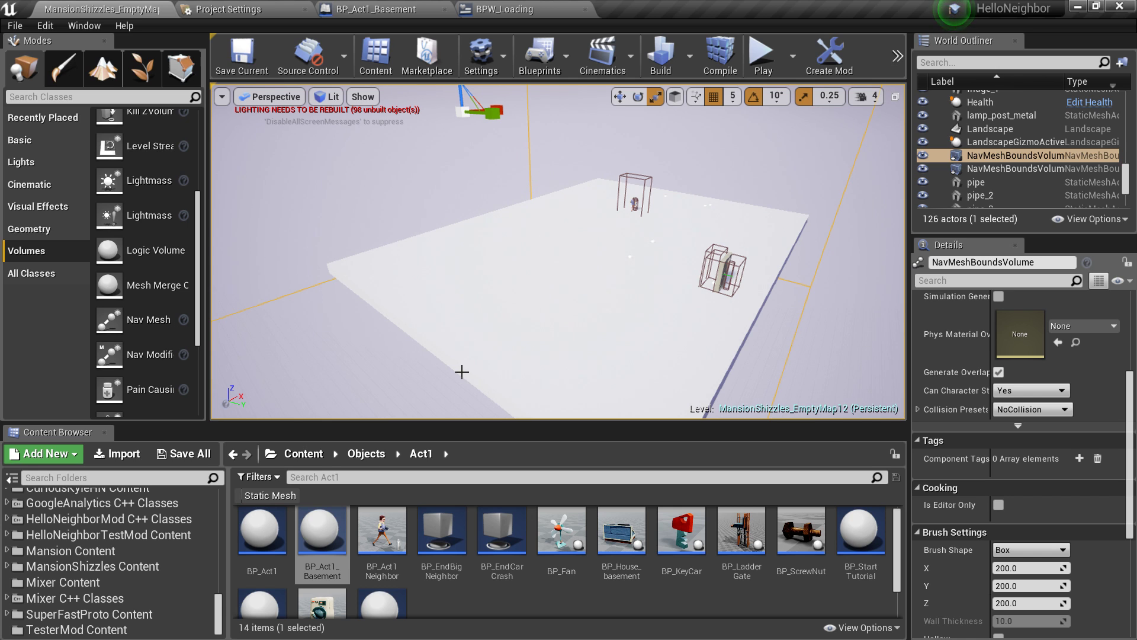
key(p)
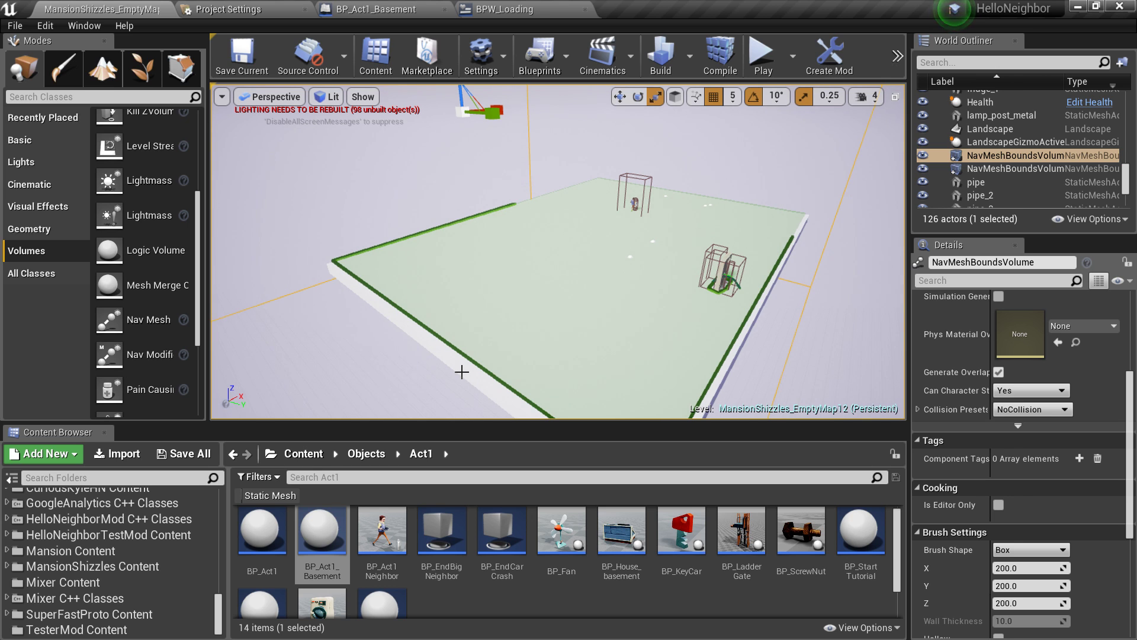
key(p)
Select the BP_Act1Neighbor actor and inspect its placement relative to the door and its trigger boxes
right_drag(475, 349, 557, 348)
right_drag(491, 322, 395, 303)
key(d)
click(529, 293)
key(f)
right_drag(500, 350, 516, 371)
key(w)
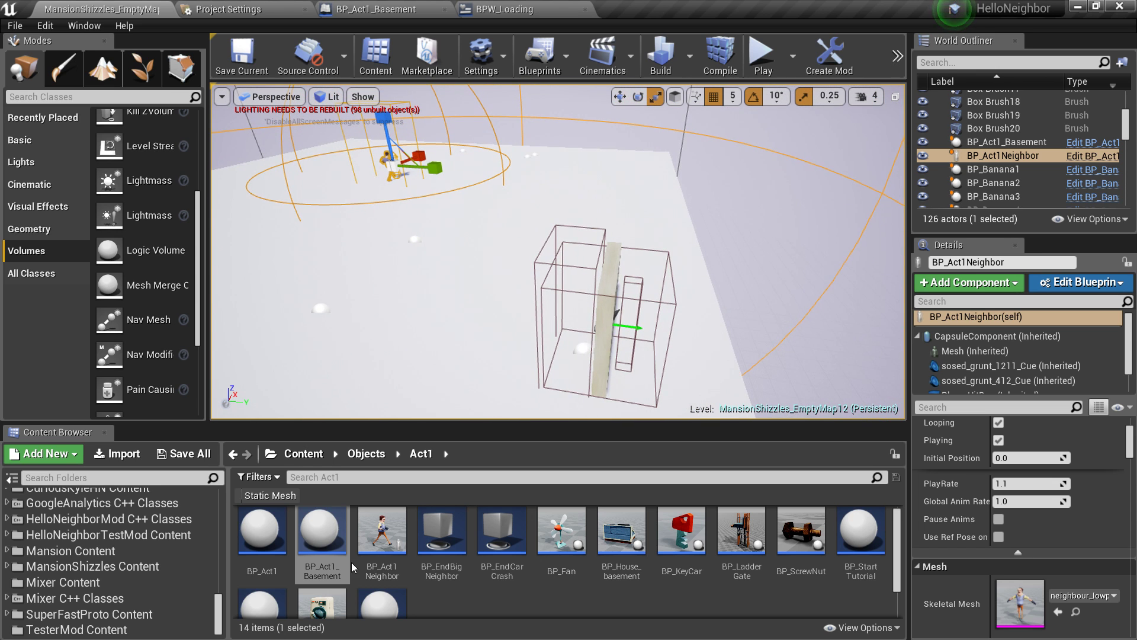
Locate the TeleportToo level in the Maps folder of MansionShizzles Content
click(89, 566)
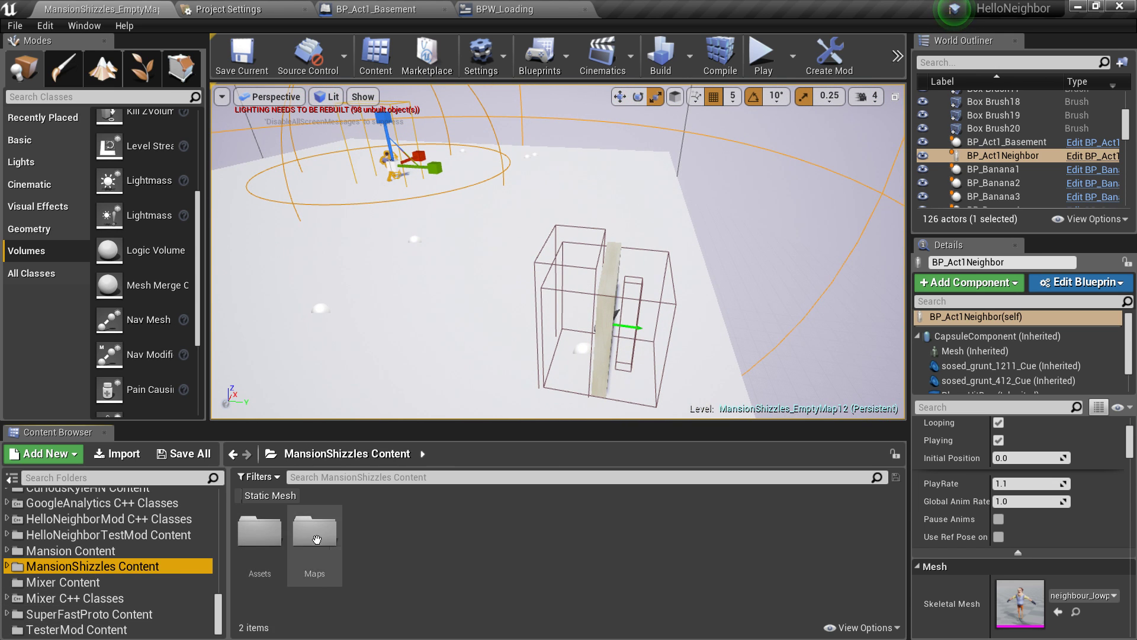
double_click(313, 515)
scroll(511, 584, down, 1)
click(324, 586)
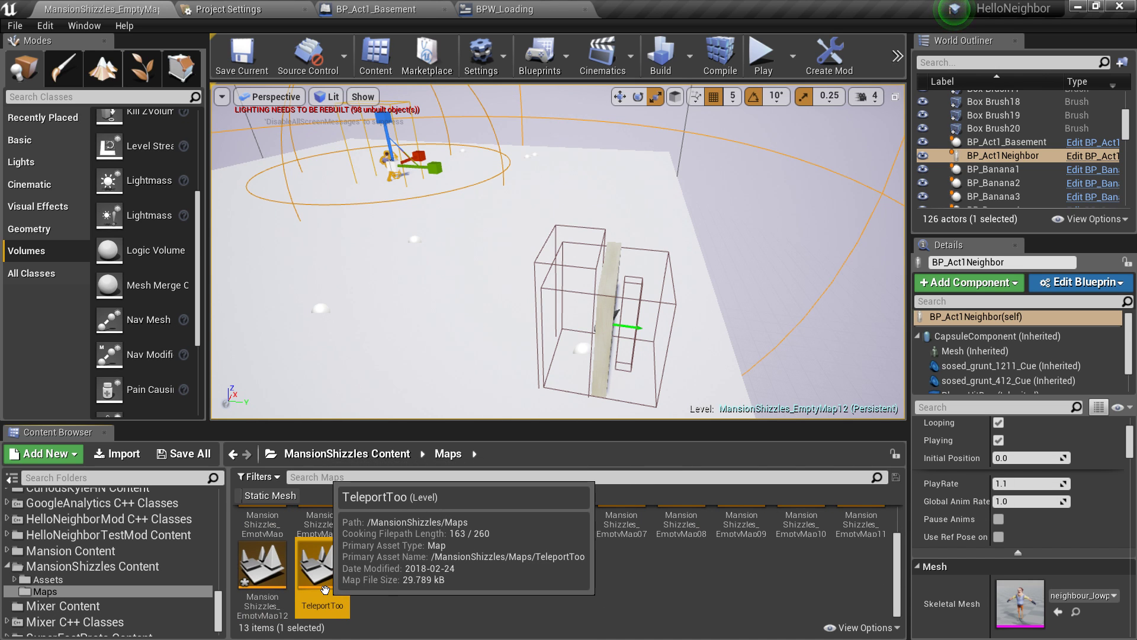
Select the BP_Act1_Basement instance and compare its Load Level property with the Open Level node in its Event Graph
click(549, 263)
click(544, 262)
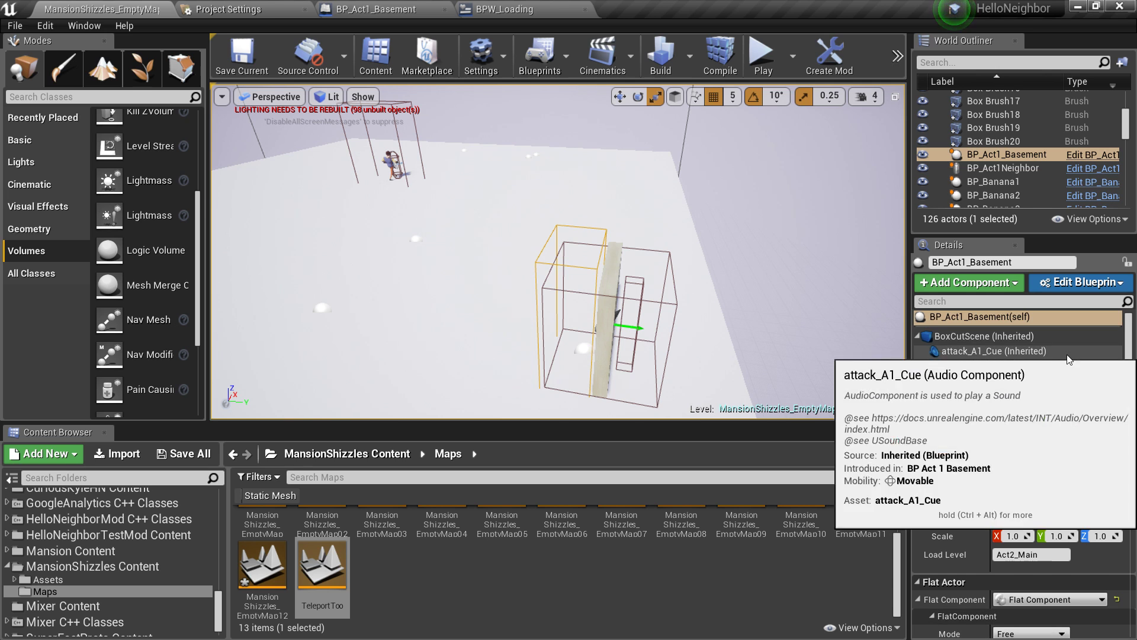
scroll(1069, 359, down, 3)
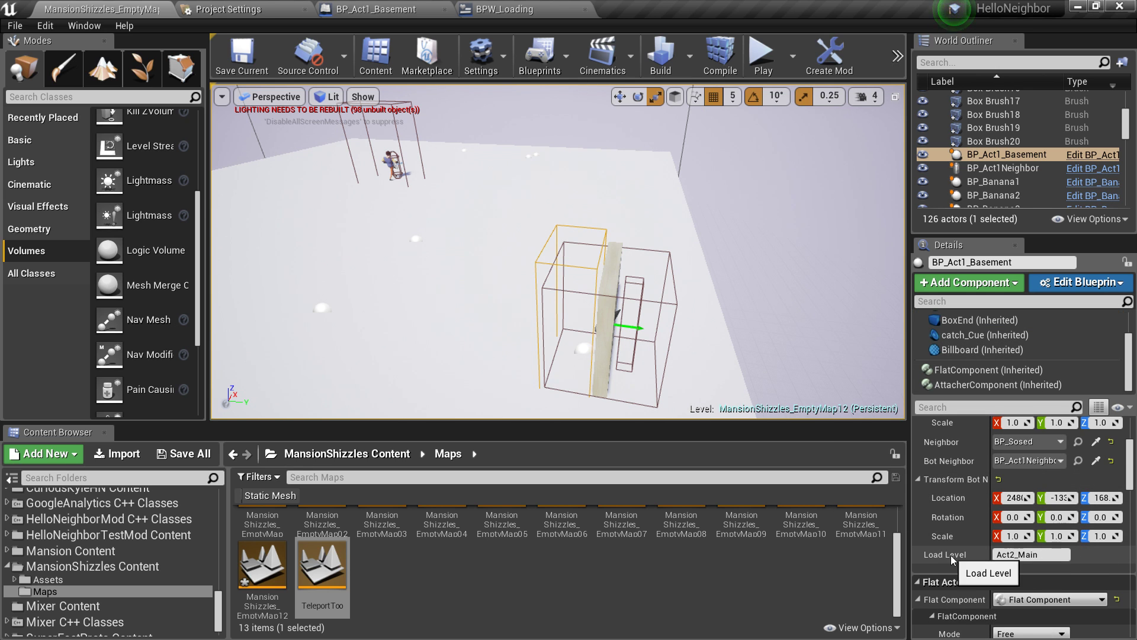
click(385, 9)
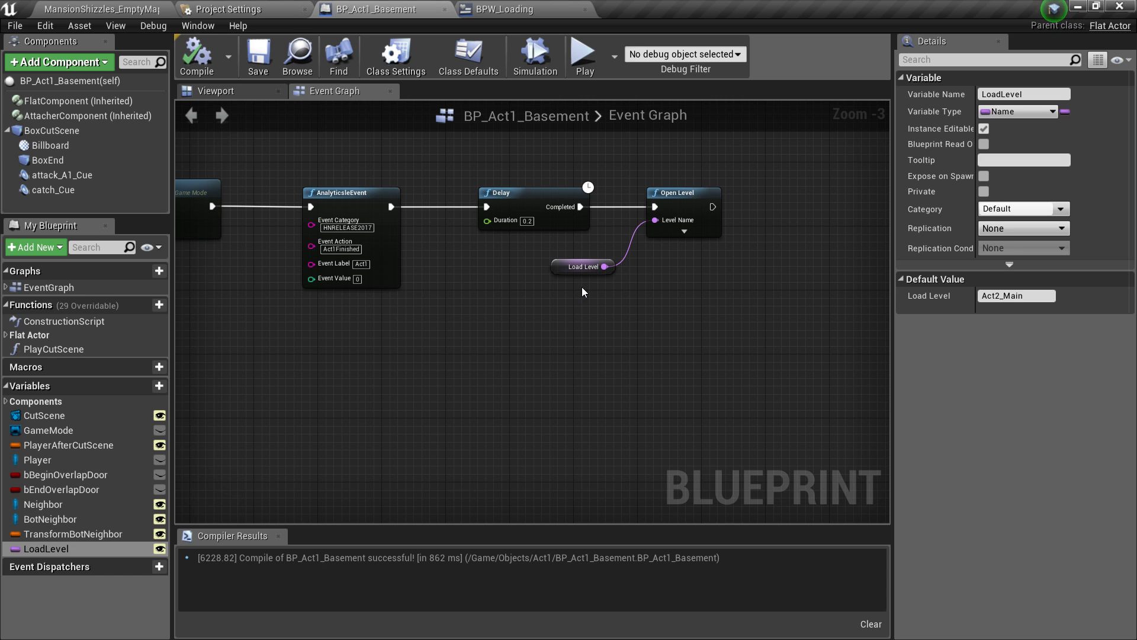
click(95, 9)
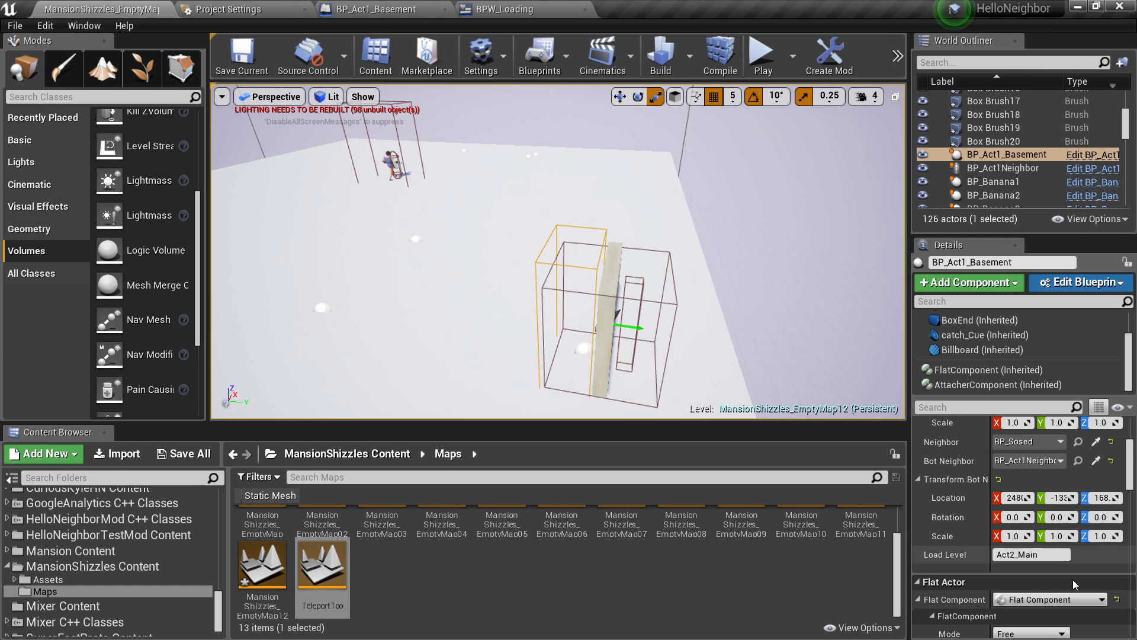
Copy the name of the TeleportToo map and set it as the Load Level of the BP_Act1_Basement instance
click(335, 607)
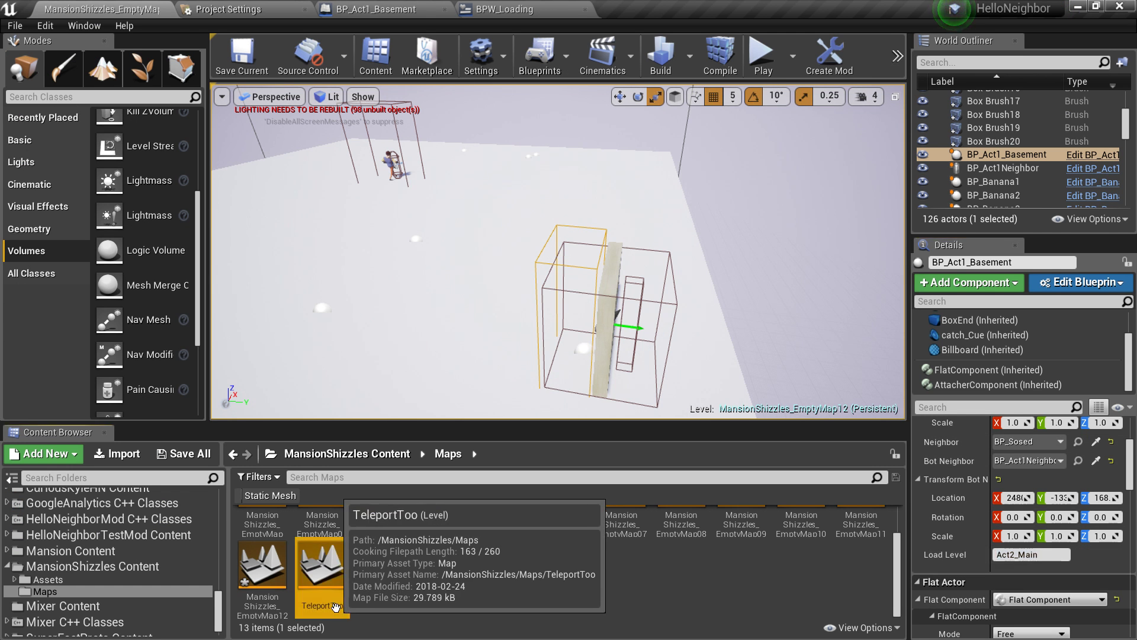
key(F2)
key(ctrl+c)
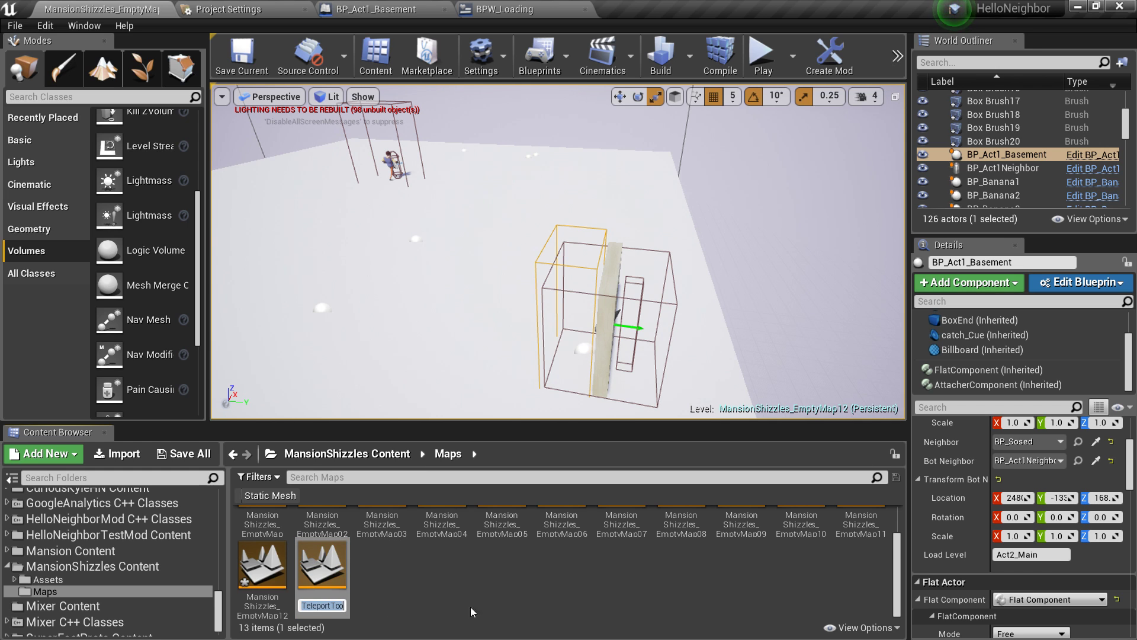
click(1048, 554)
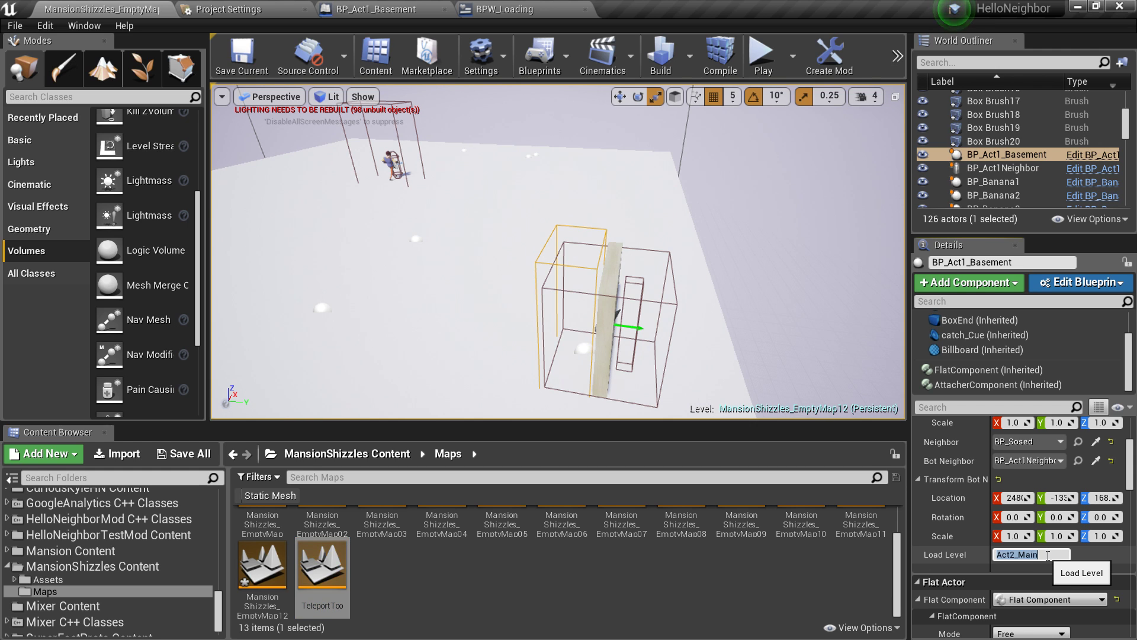
key(ctrl+v)
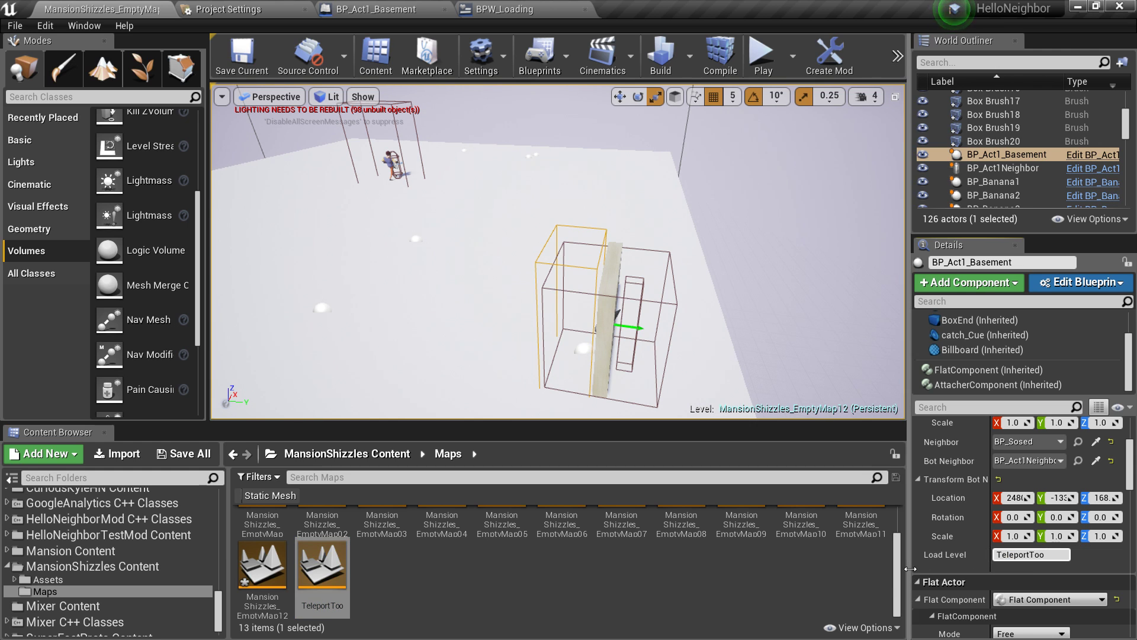
Play the level in the editor viewport to check the area around the door, and stop the session
mouse_move(550, 188)
right_down()
mouse_move(534, 188)
mouse_move(560, 188)
right_up()
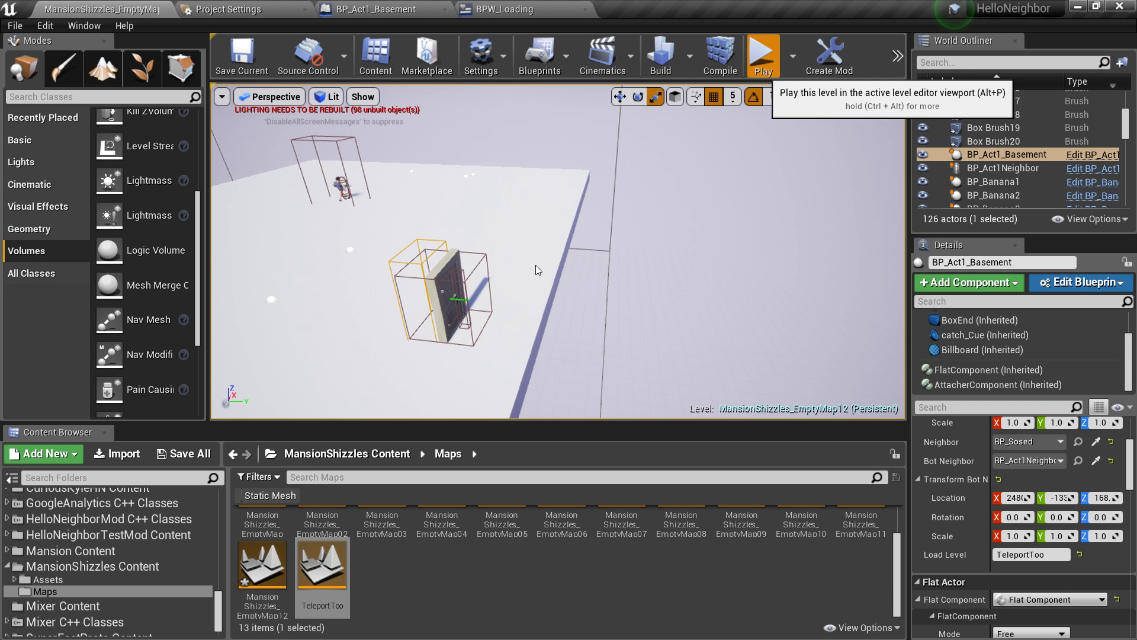
key(alt+p)
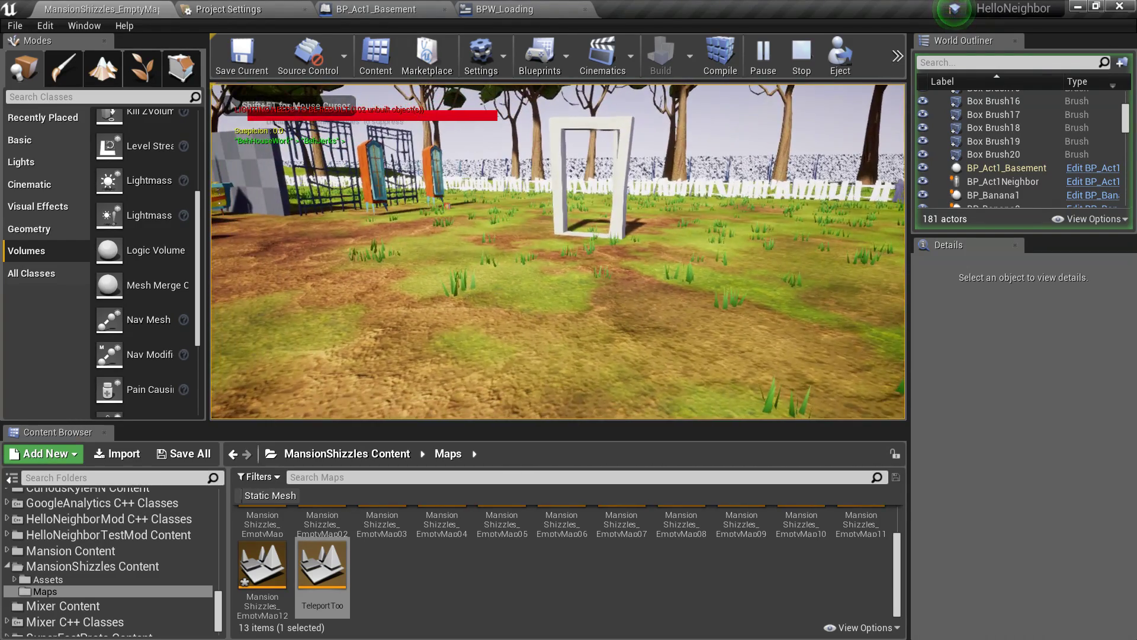
key(Escape)
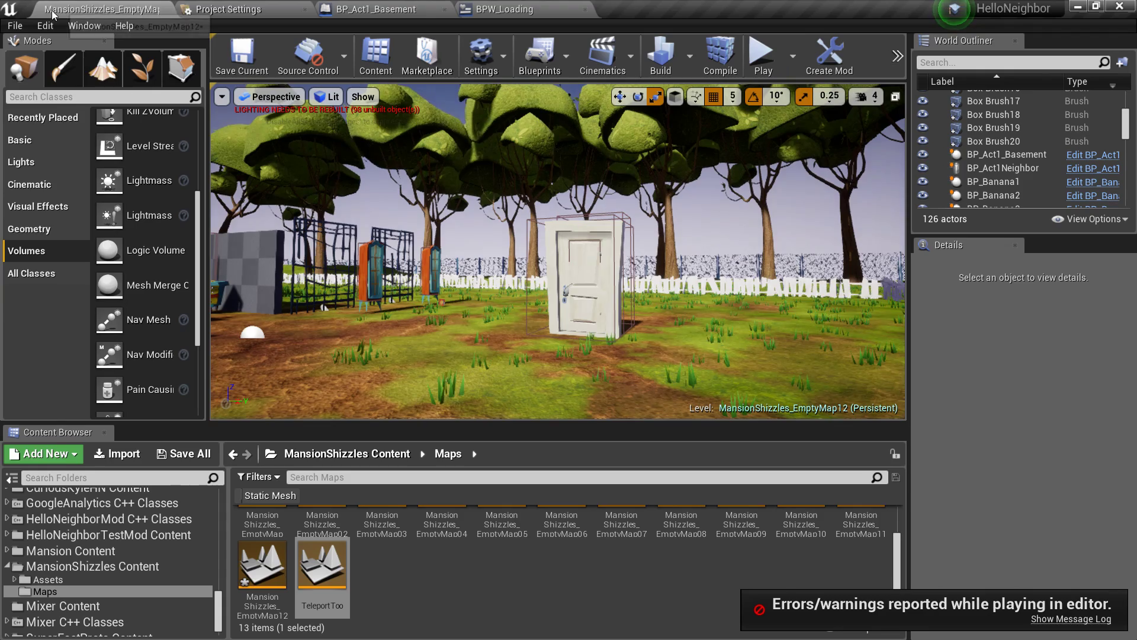
Save the current level under the new name MansionShizzles_EmptyMap13 in /MansionShizzles/Maps
click(15, 25)
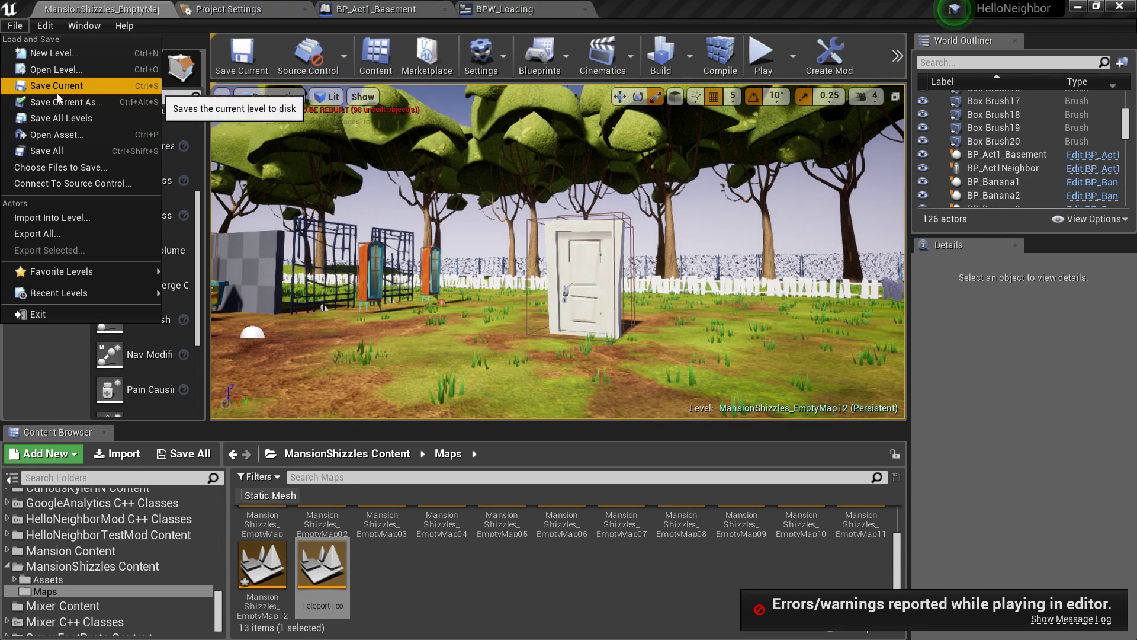
click(59, 104)
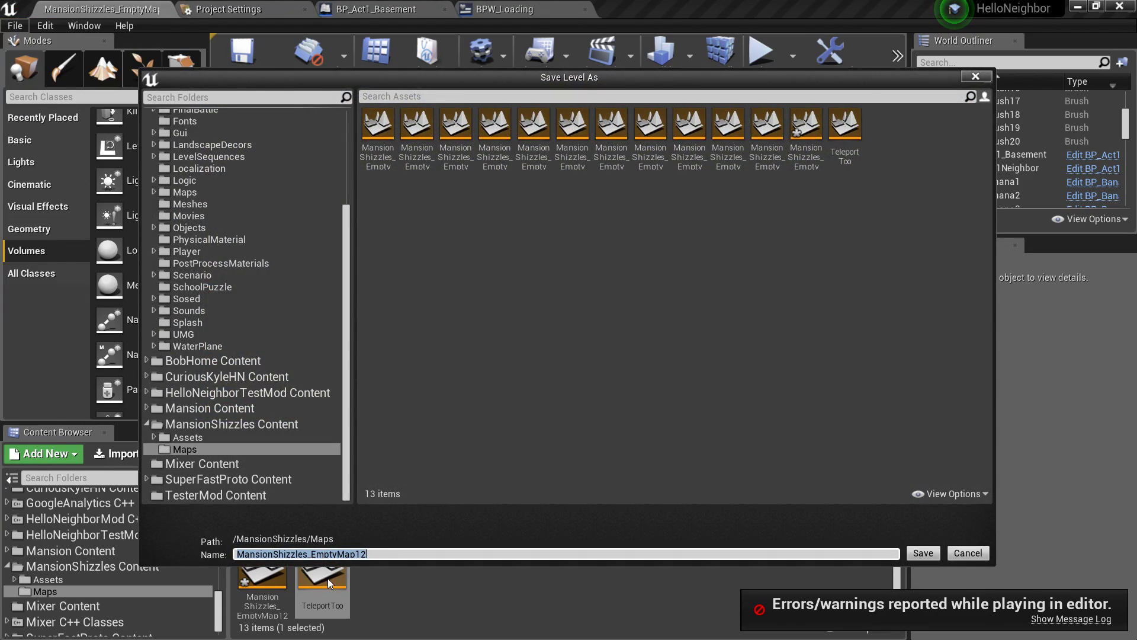
click(387, 552)
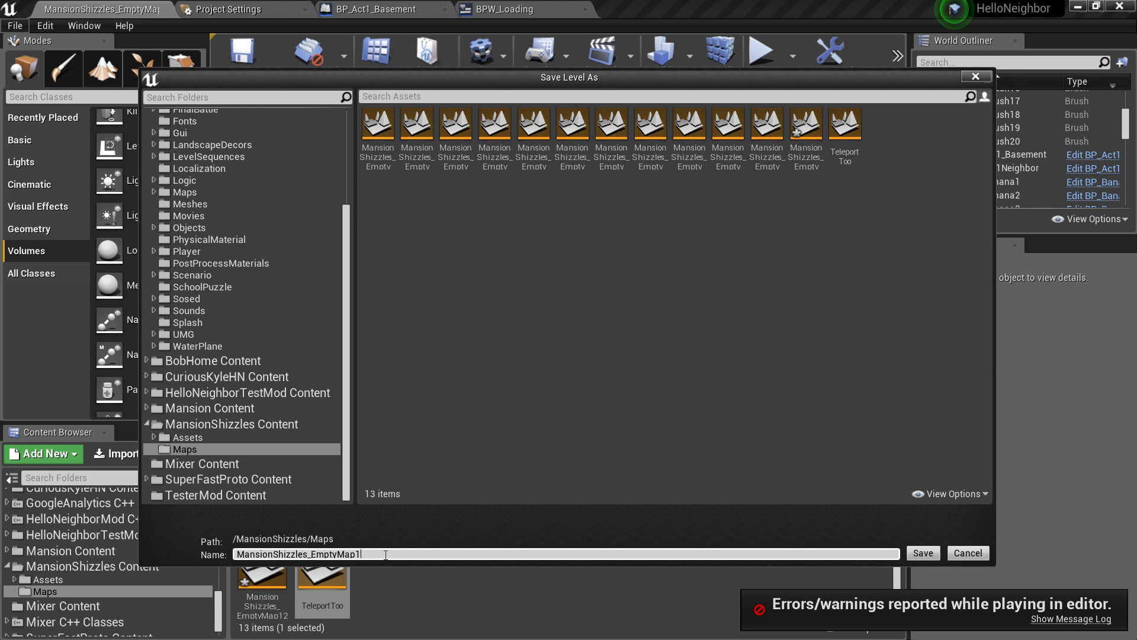
click(919, 554)
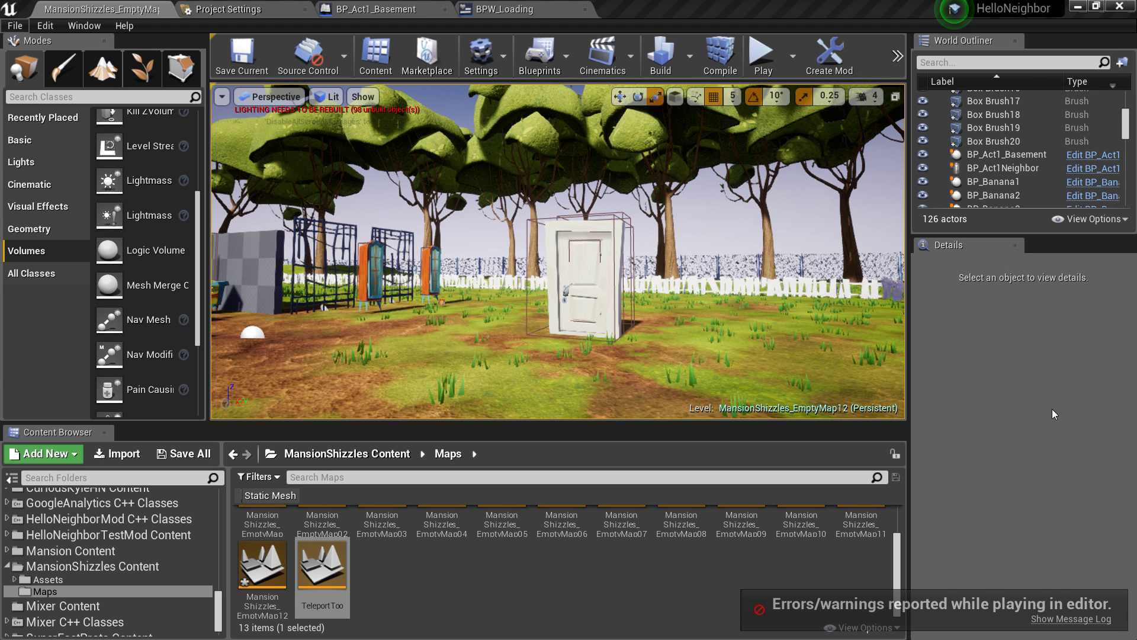
key(ctrl+s)
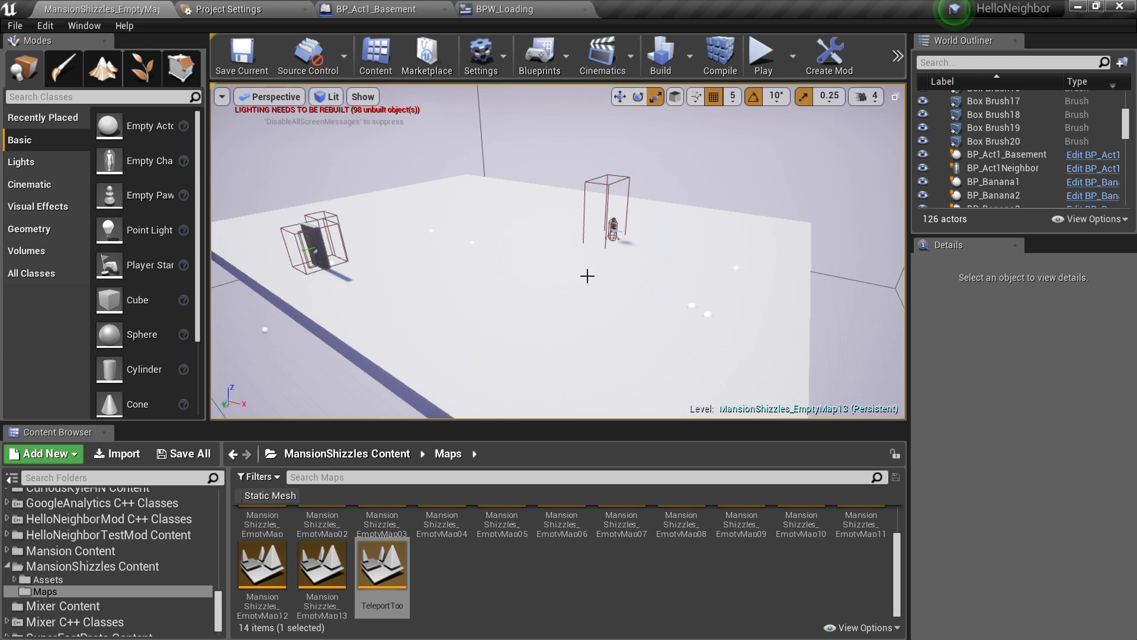
Select the BP_Act1_Basement trigger around the door in the level and check its Load Level property
right_drag(558, 251, 770, 219)
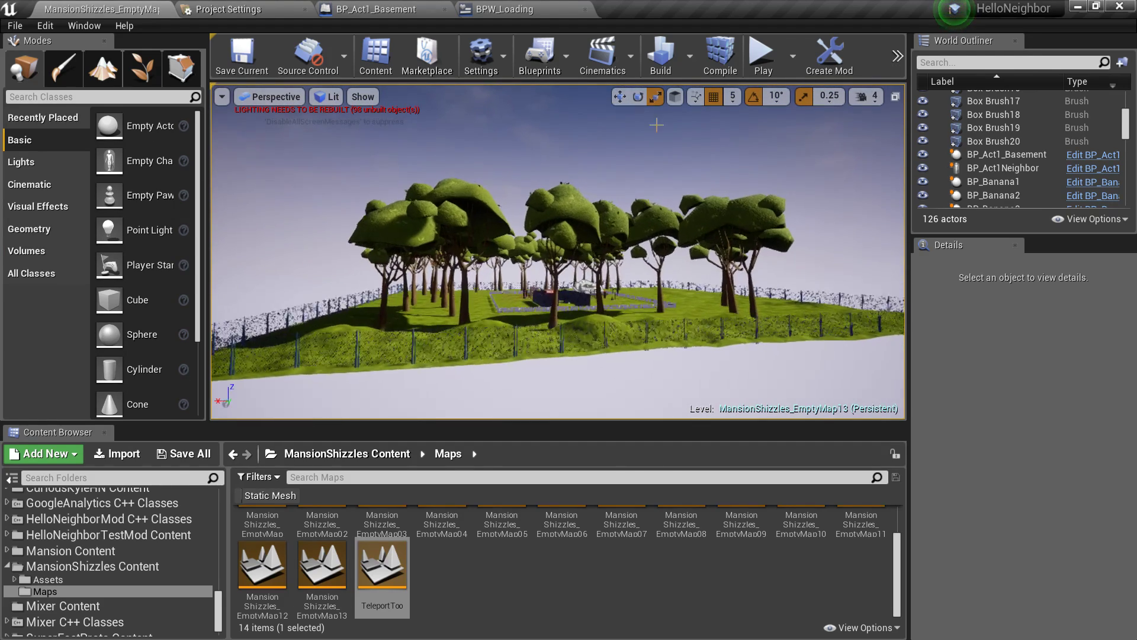
click(763, 55)
key(w)
mouse_move(537, 307)
right_down()
mouse_move(557, 281)
mouse_move(538, 307)
right_up()
click(613, 225)
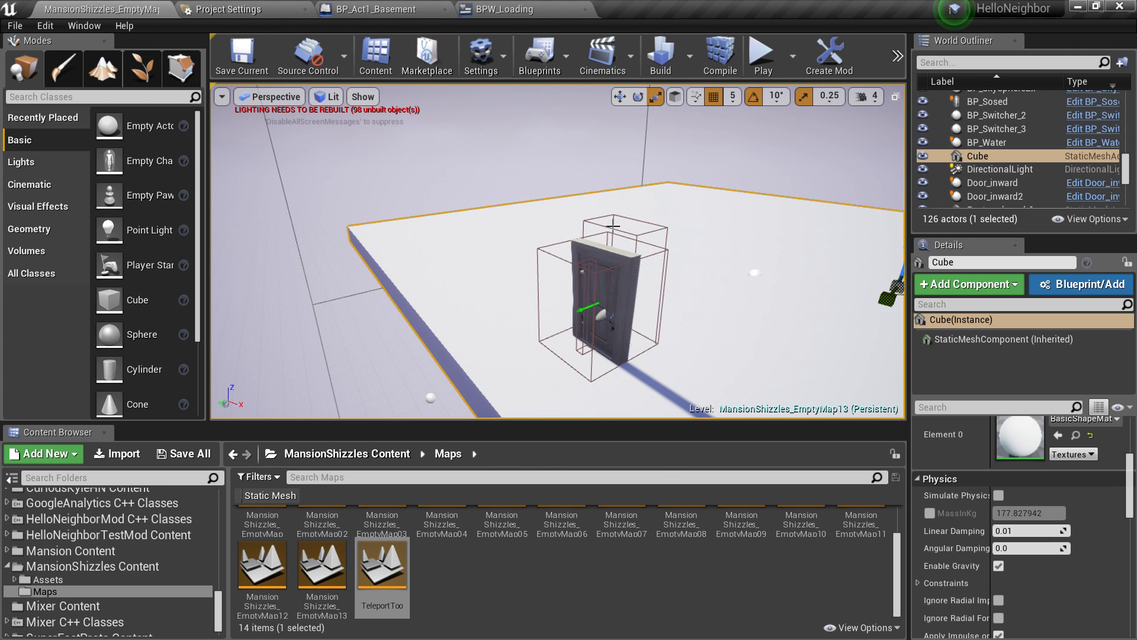
click(614, 228)
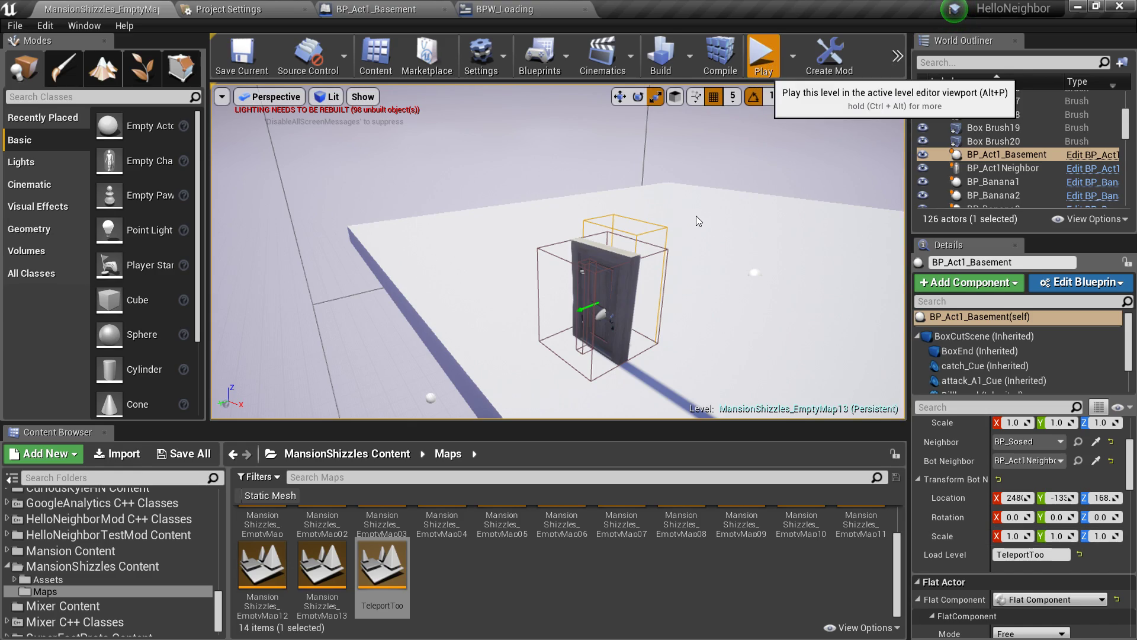
Play-test the basement cutscene by walking up to the door and opening it, and release the mouse cursor from the game
click(763, 55)
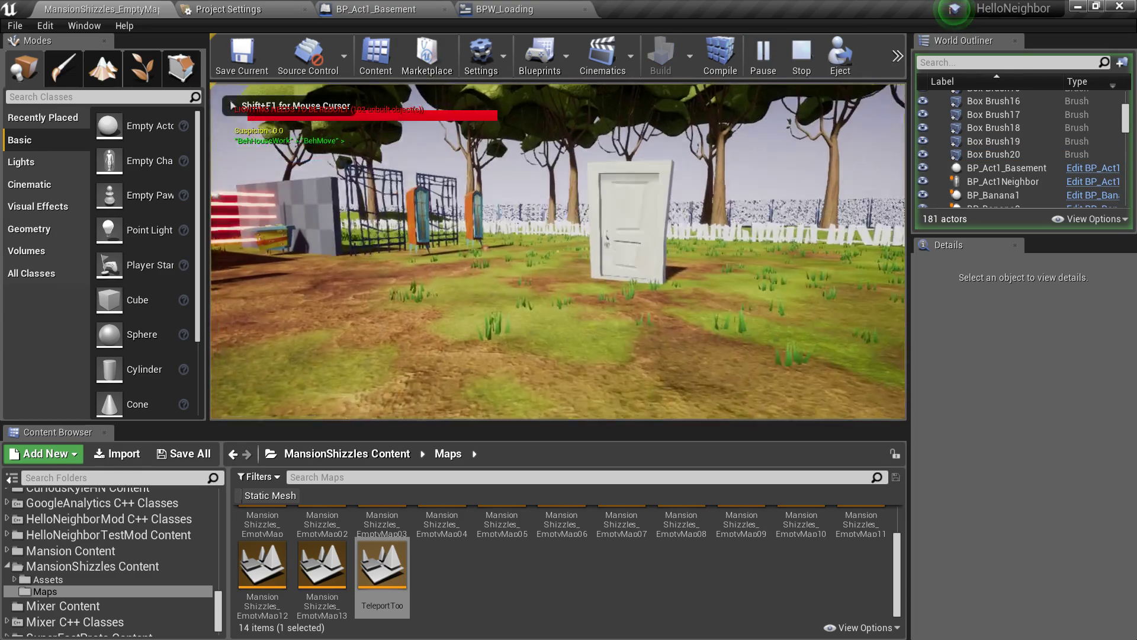
key(w)
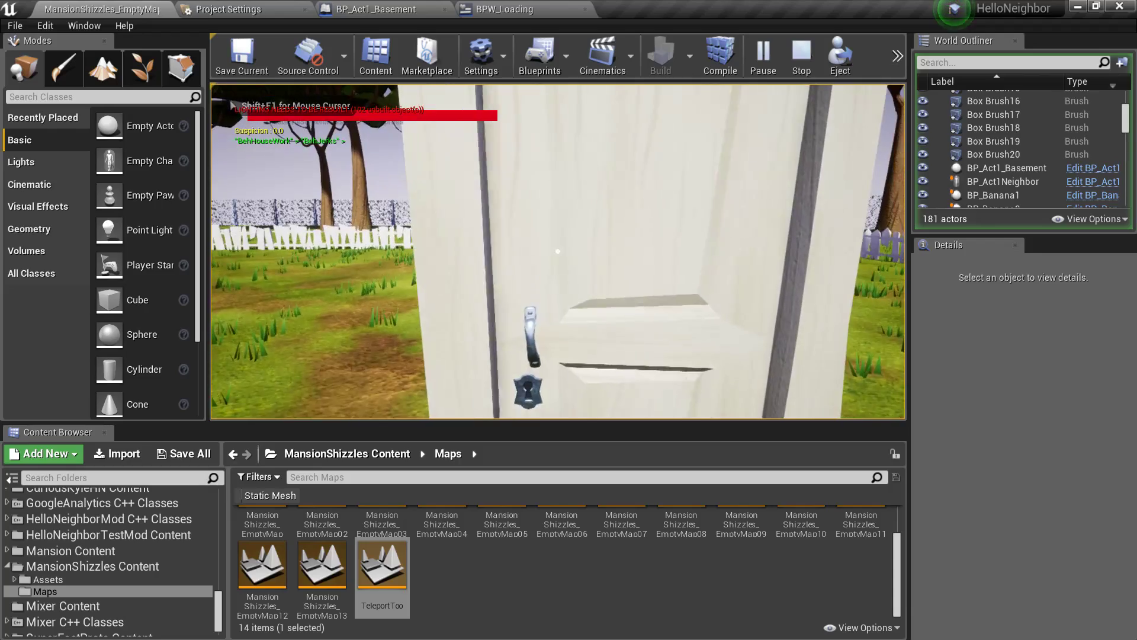
key(e)
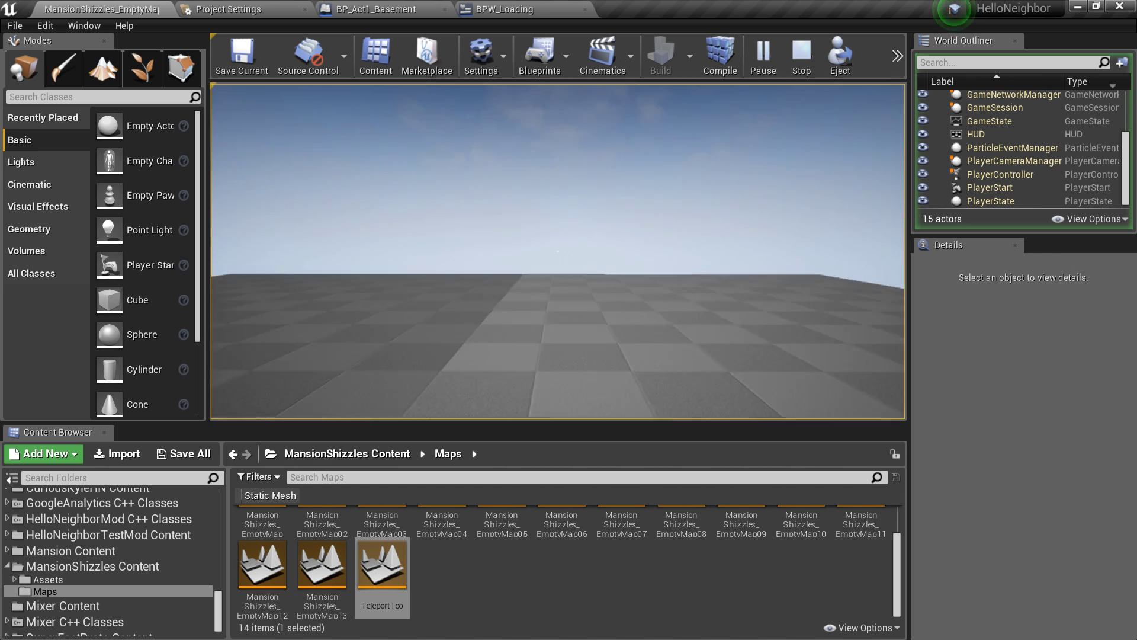
key(shift+F1)
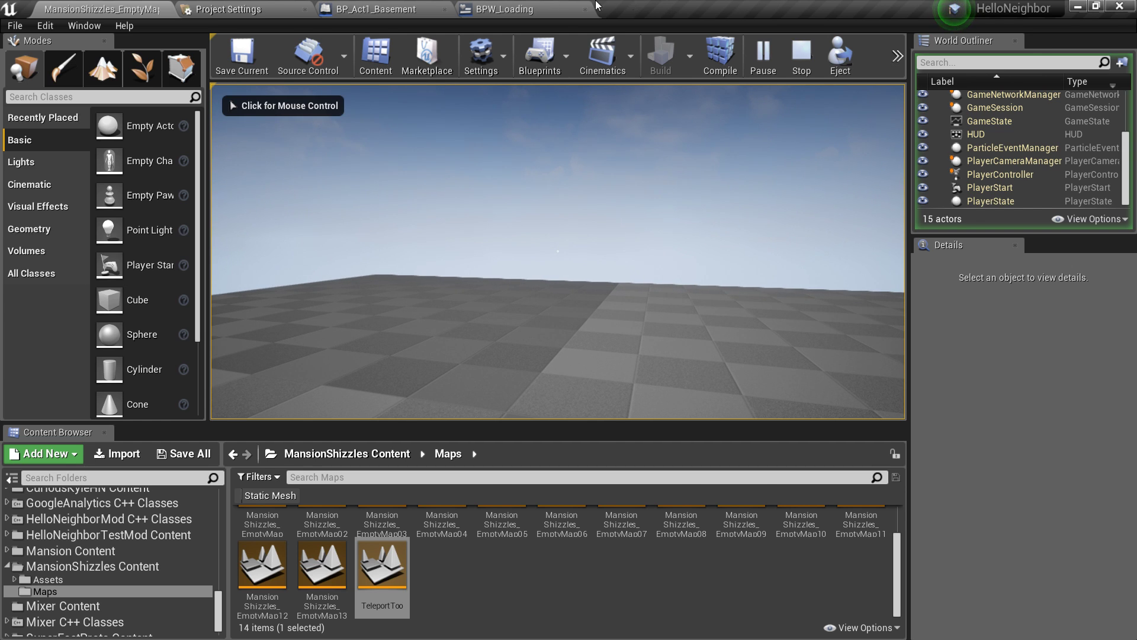
Review the Open Level node in the BP_Act1_Basement Event Graph during play, return to the level, and stop the session
click(389, 12)
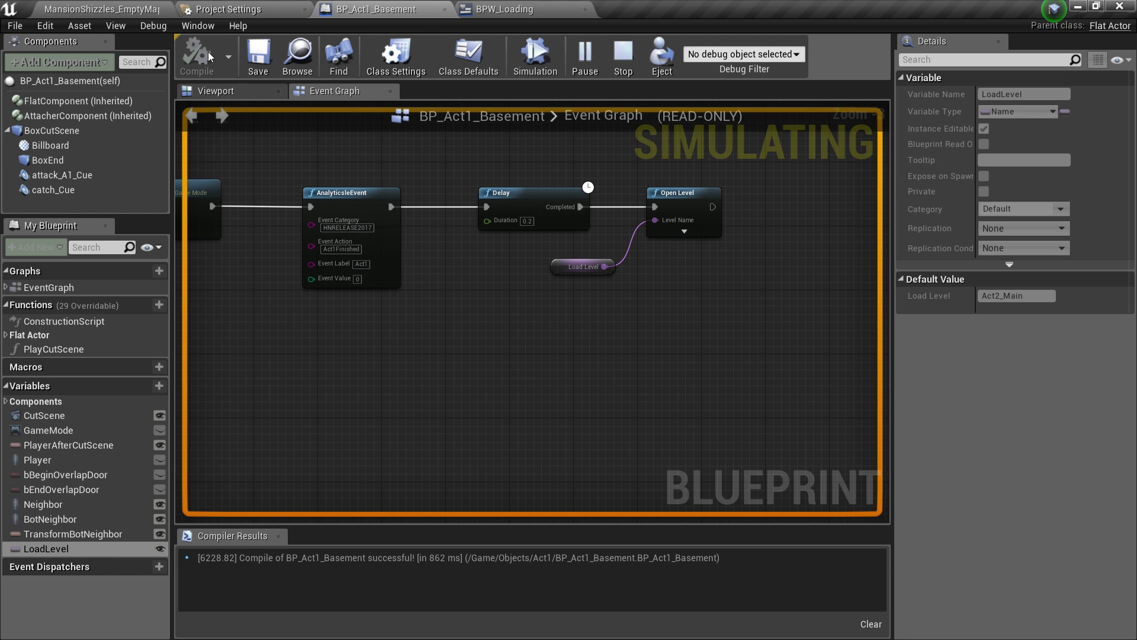
click(85, 6)
click(538, 215)
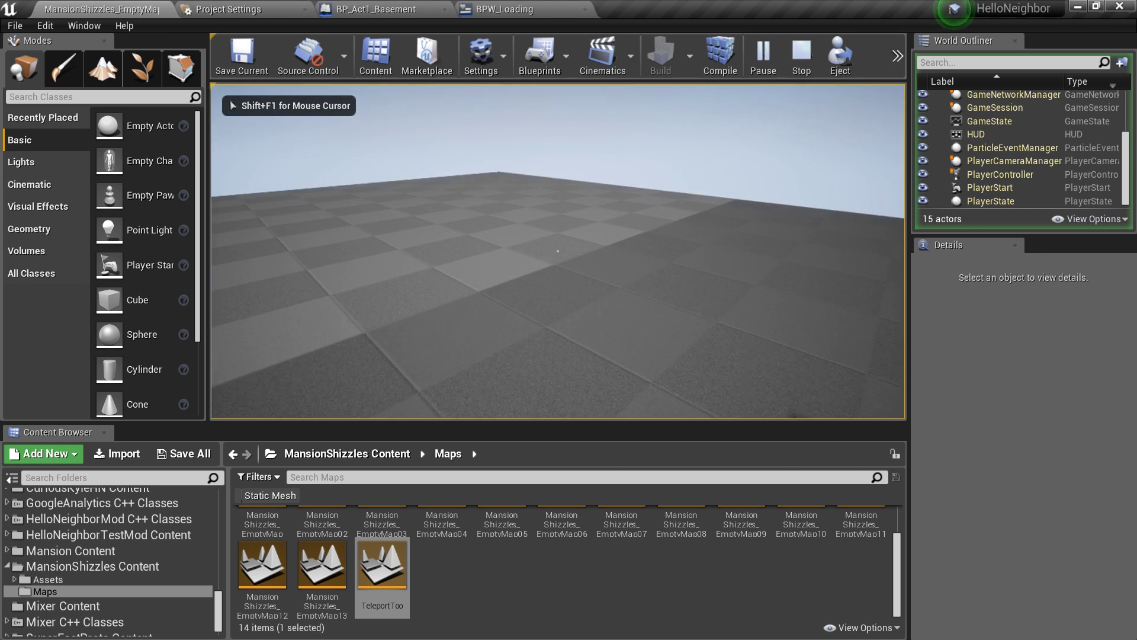
key(Escape)
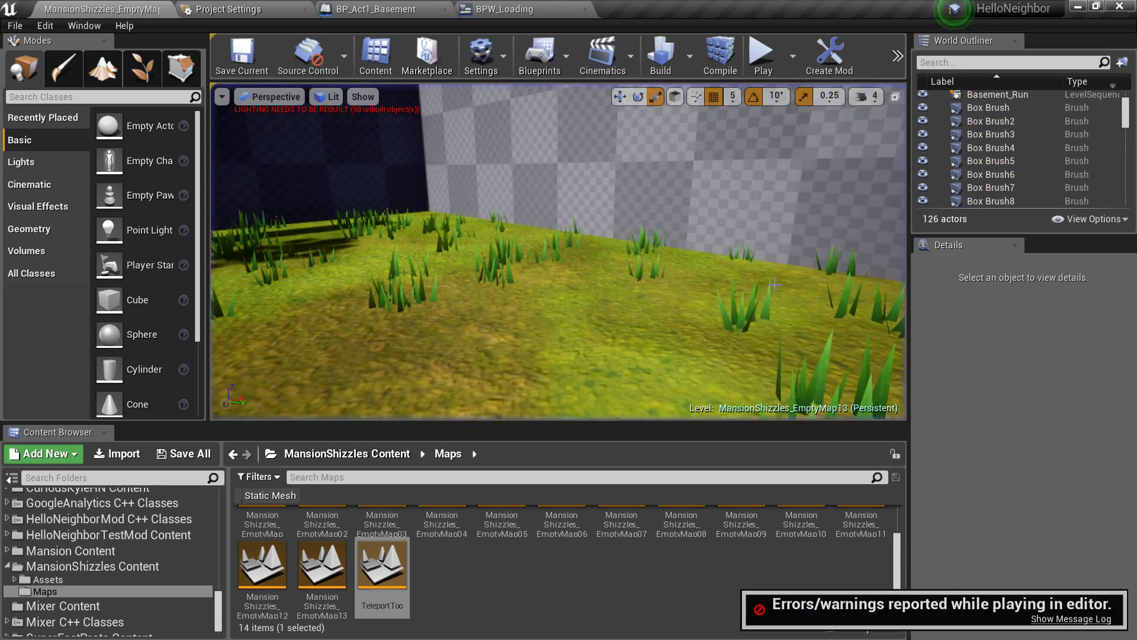
Select the Basement_Run level sequence actor near the door and review its transform and assigned Level Sequence
right_drag(558, 251, 583, 101)
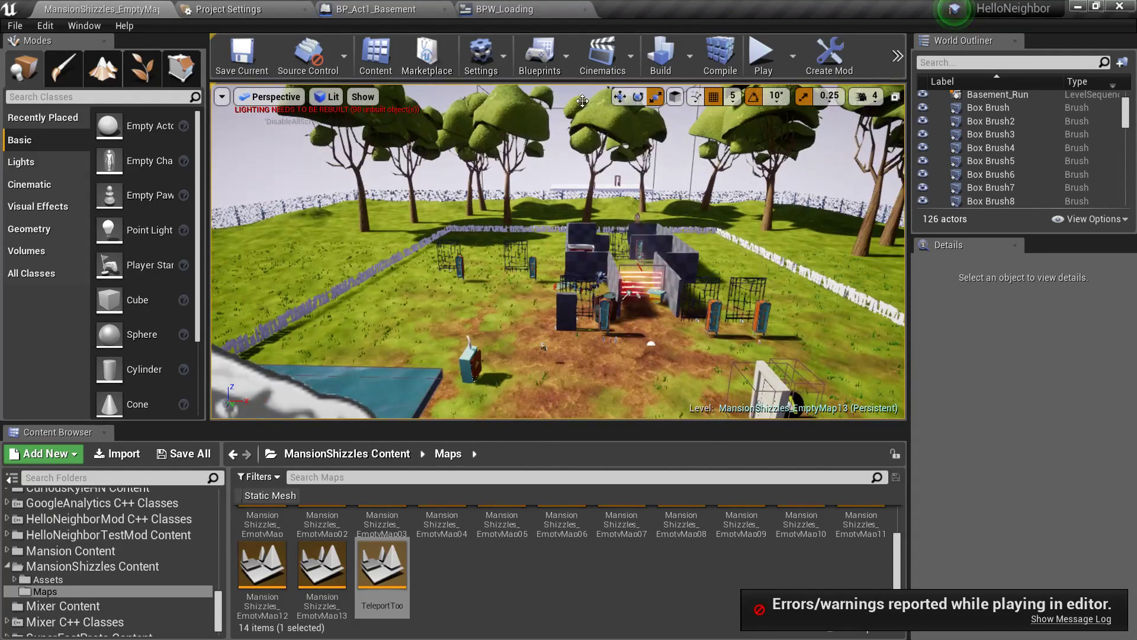
right_drag(472, 190, 528, 284)
click(533, 336)
click(532, 336)
right_drag(533, 336, 557, 326)
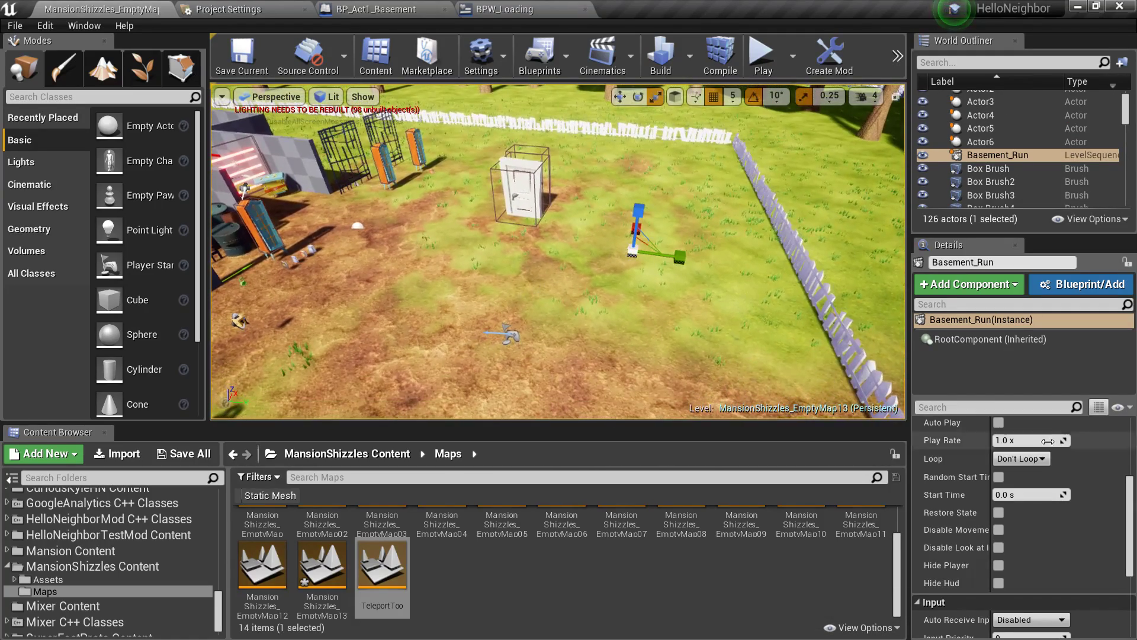
scroll(1024, 549, up, 8)
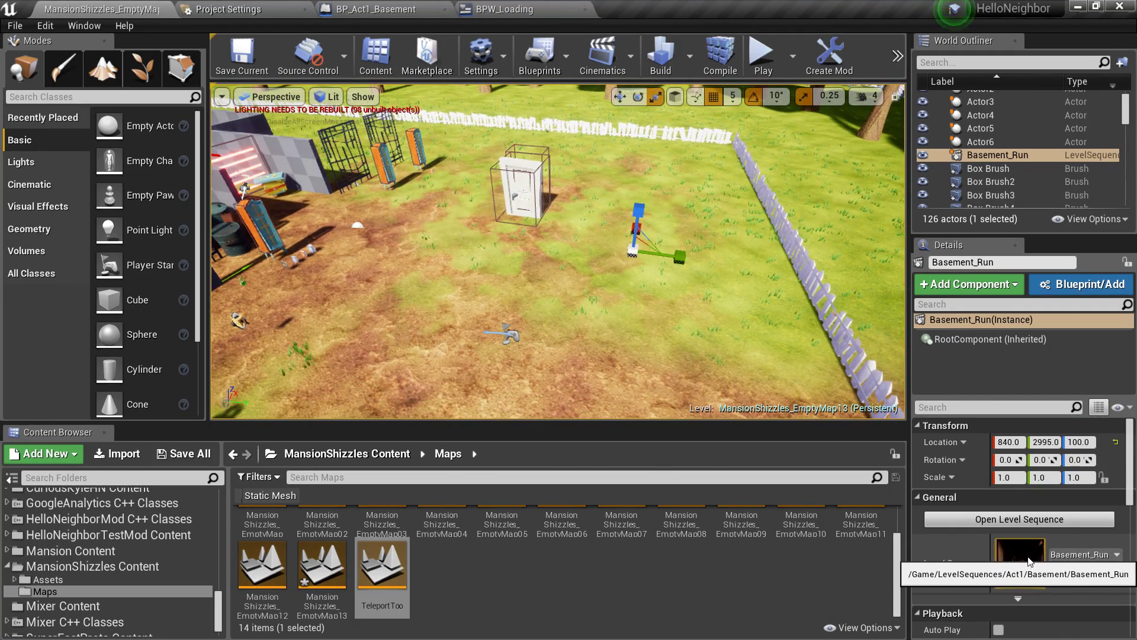